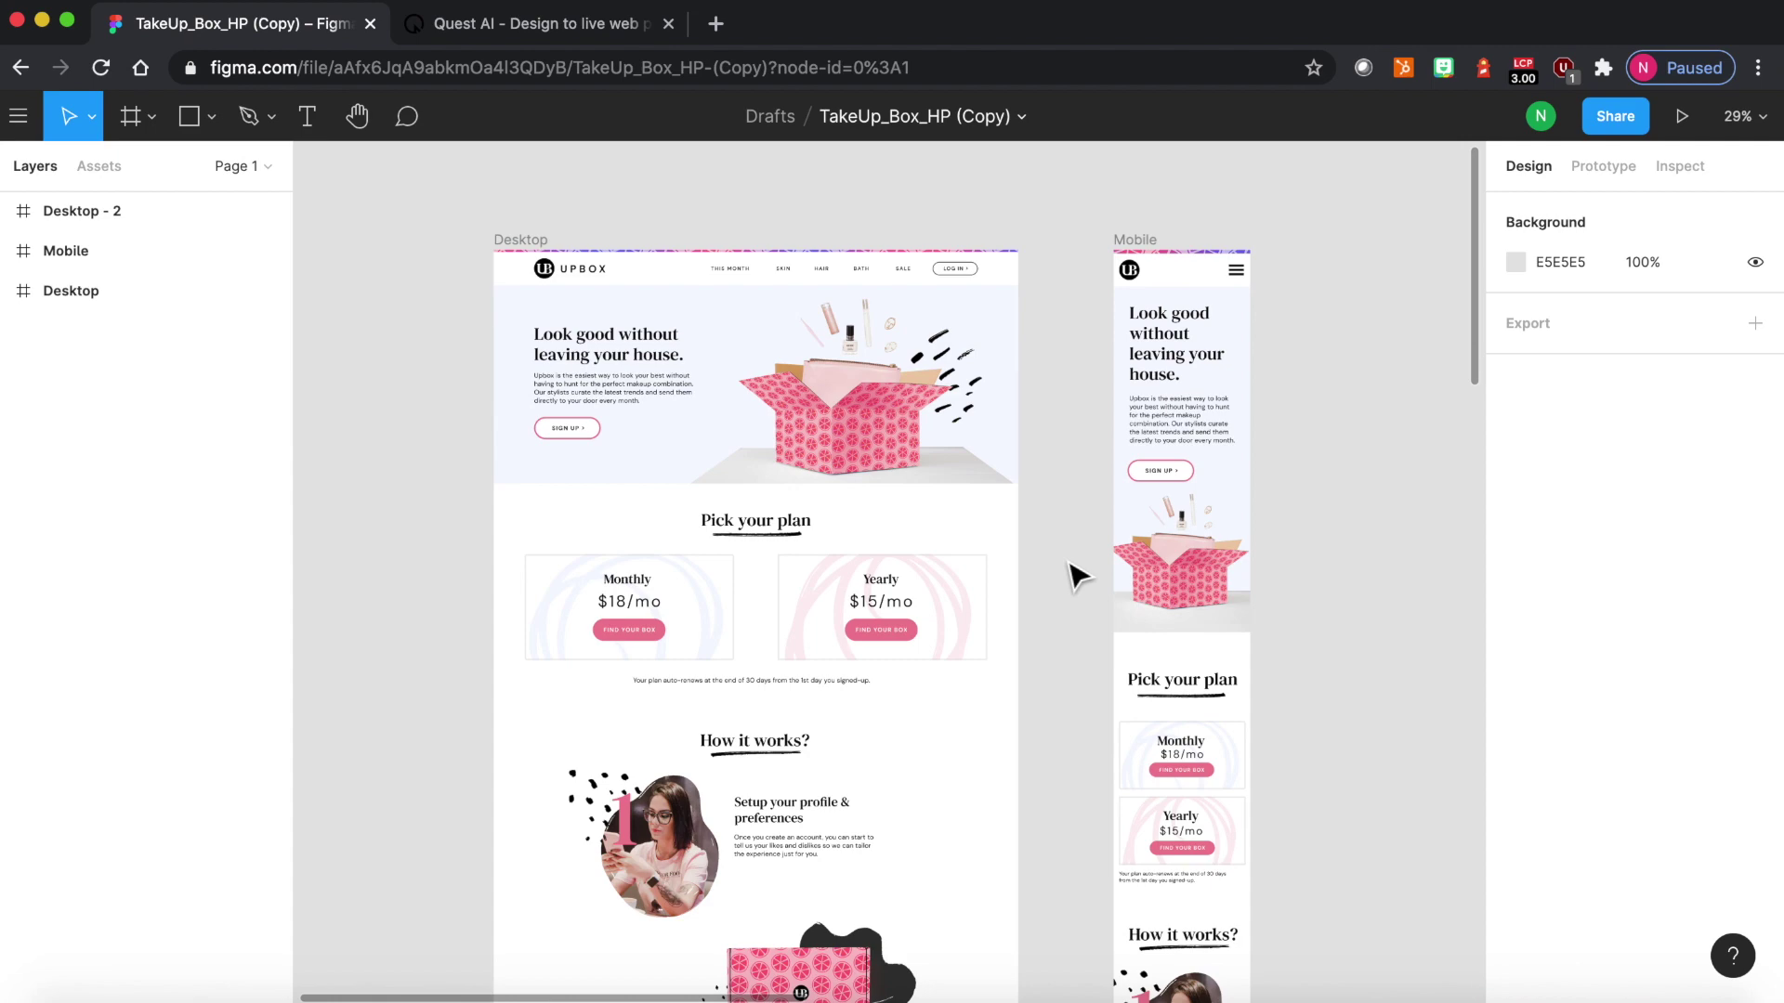
Step: Review the Upbox Desktop and Mobile frames on the Figma canvas, then switch to Safari
{"action": "scroll", "coordinate": [1078, 576], "scroll_direction": "down", "scroll_amount": 2}
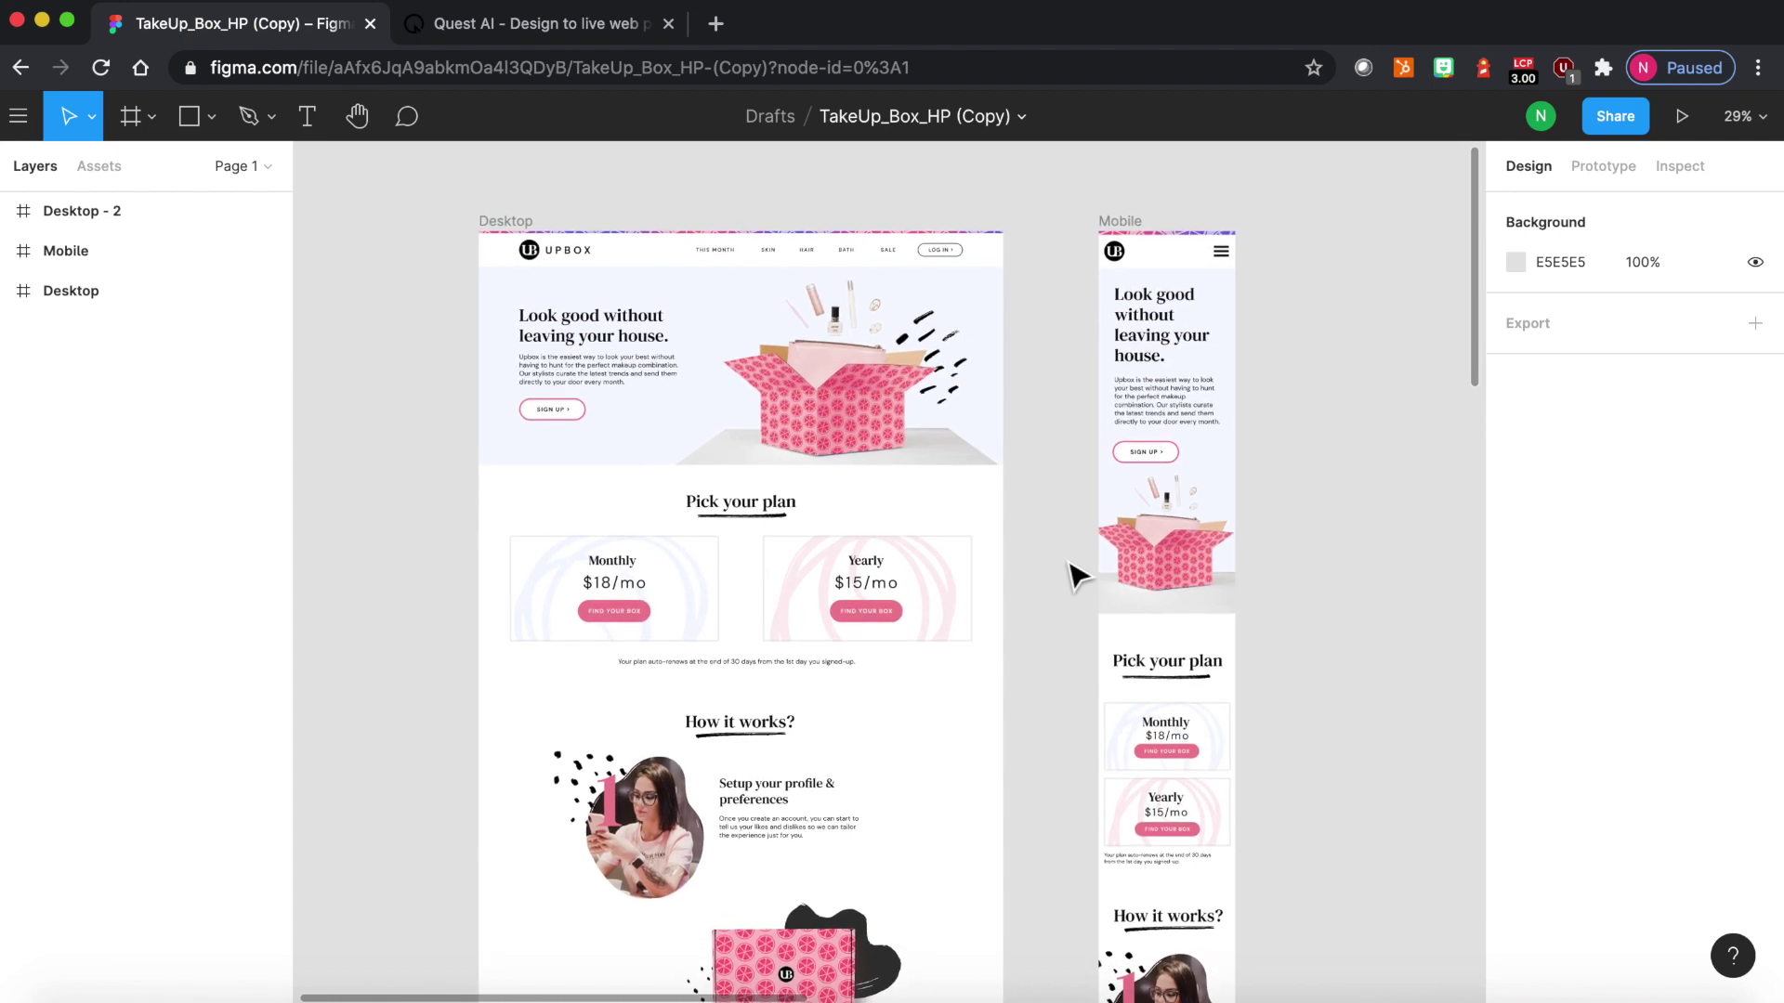
{"action": "scroll", "coordinate": [1078, 576], "scroll_direction": "down", "scroll_amount": 5}
{"action": "scroll", "coordinate": [1077, 576], "scroll_direction": "up", "scroll_amount": 3}
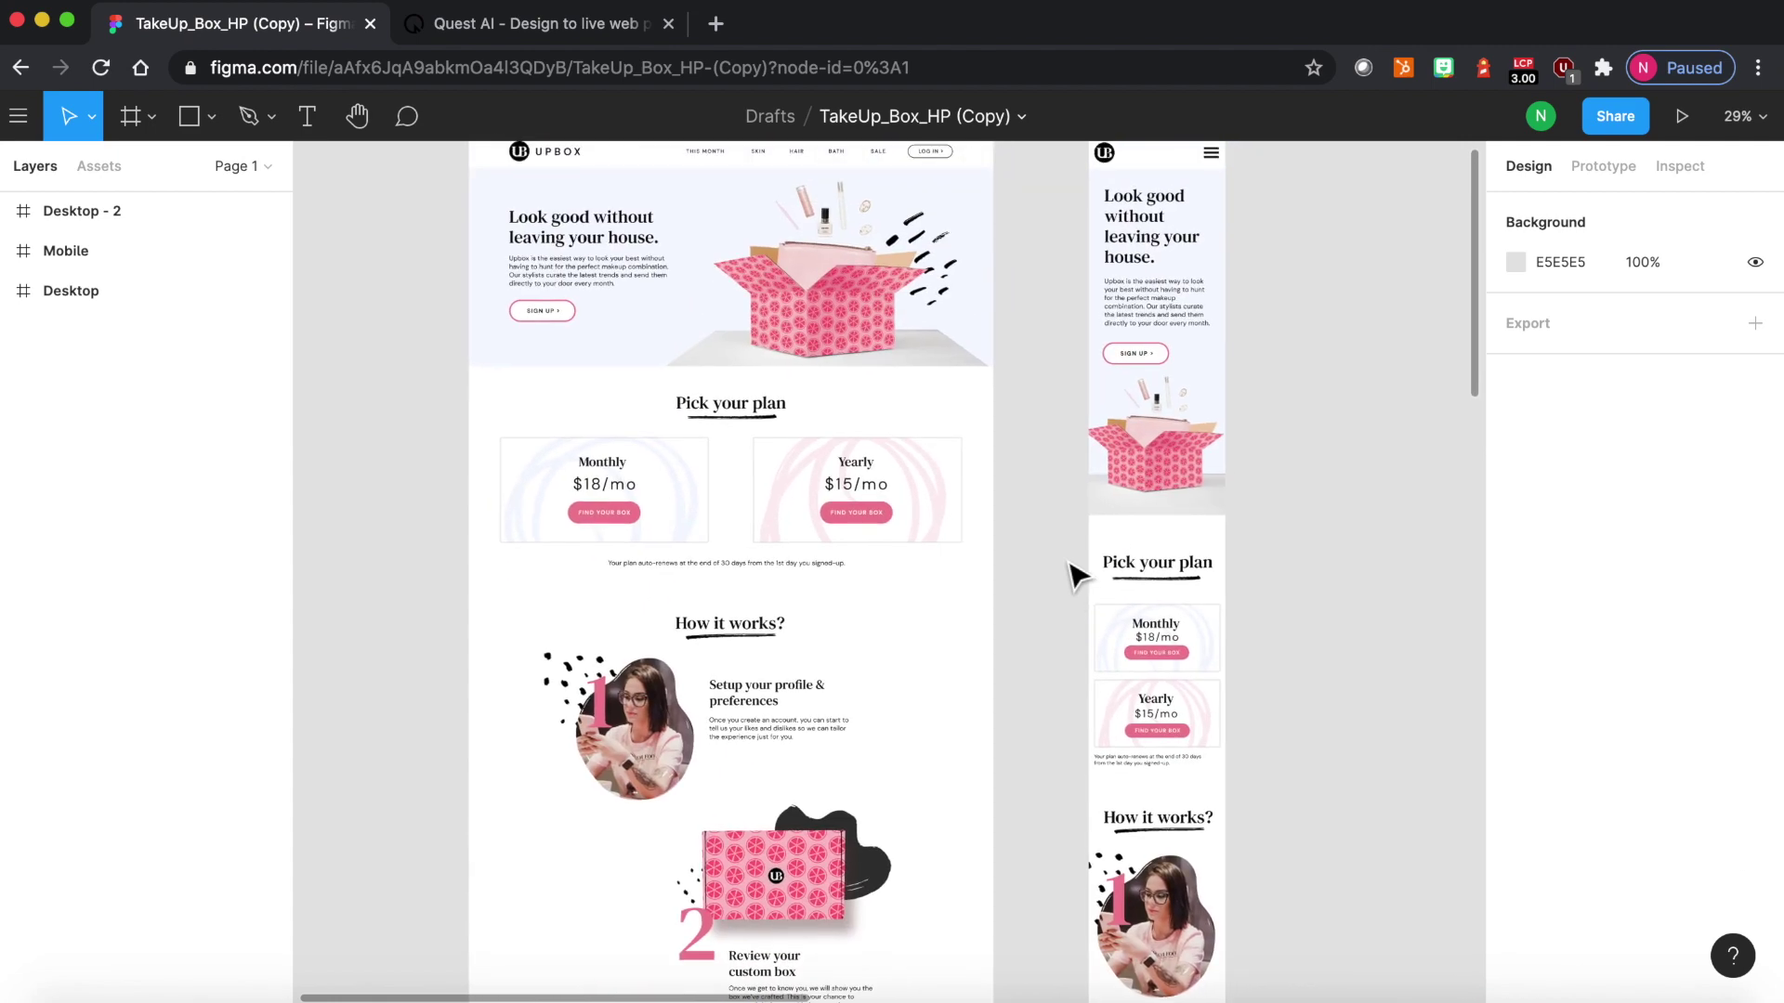
{"action": "scroll", "coordinate": [1077, 576], "scroll_direction": "up", "scroll_amount": 3}
{"action": "scroll", "coordinate": [1078, 576], "scroll_direction": "left", "scroll_amount": 1}
{"action": "key", "text": "super+Tab"}
{"action": "key", "text": "super+Tab"}
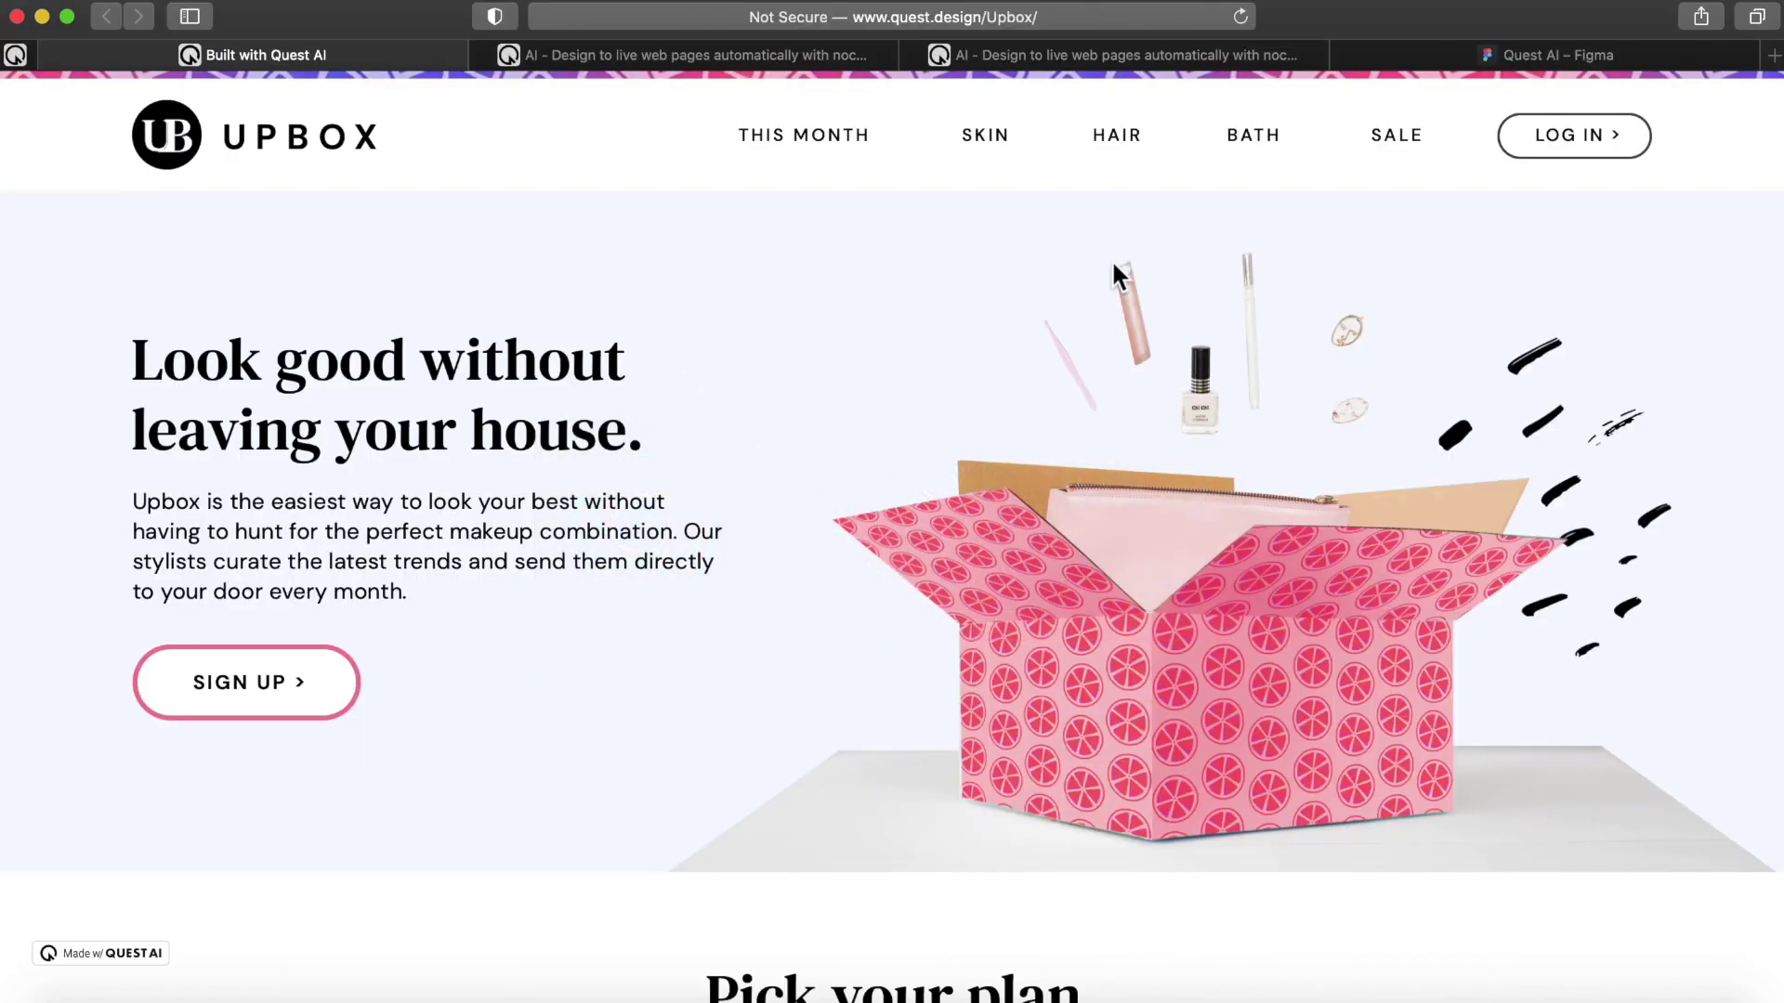
Step: Reload the live Upbox page to replay the hero animation and look through the page
{"action": "left_click", "coordinate": [1240, 17]}
{"action": "scroll", "coordinate": [804, 588], "scroll_direction": "down", "scroll_amount": 8}
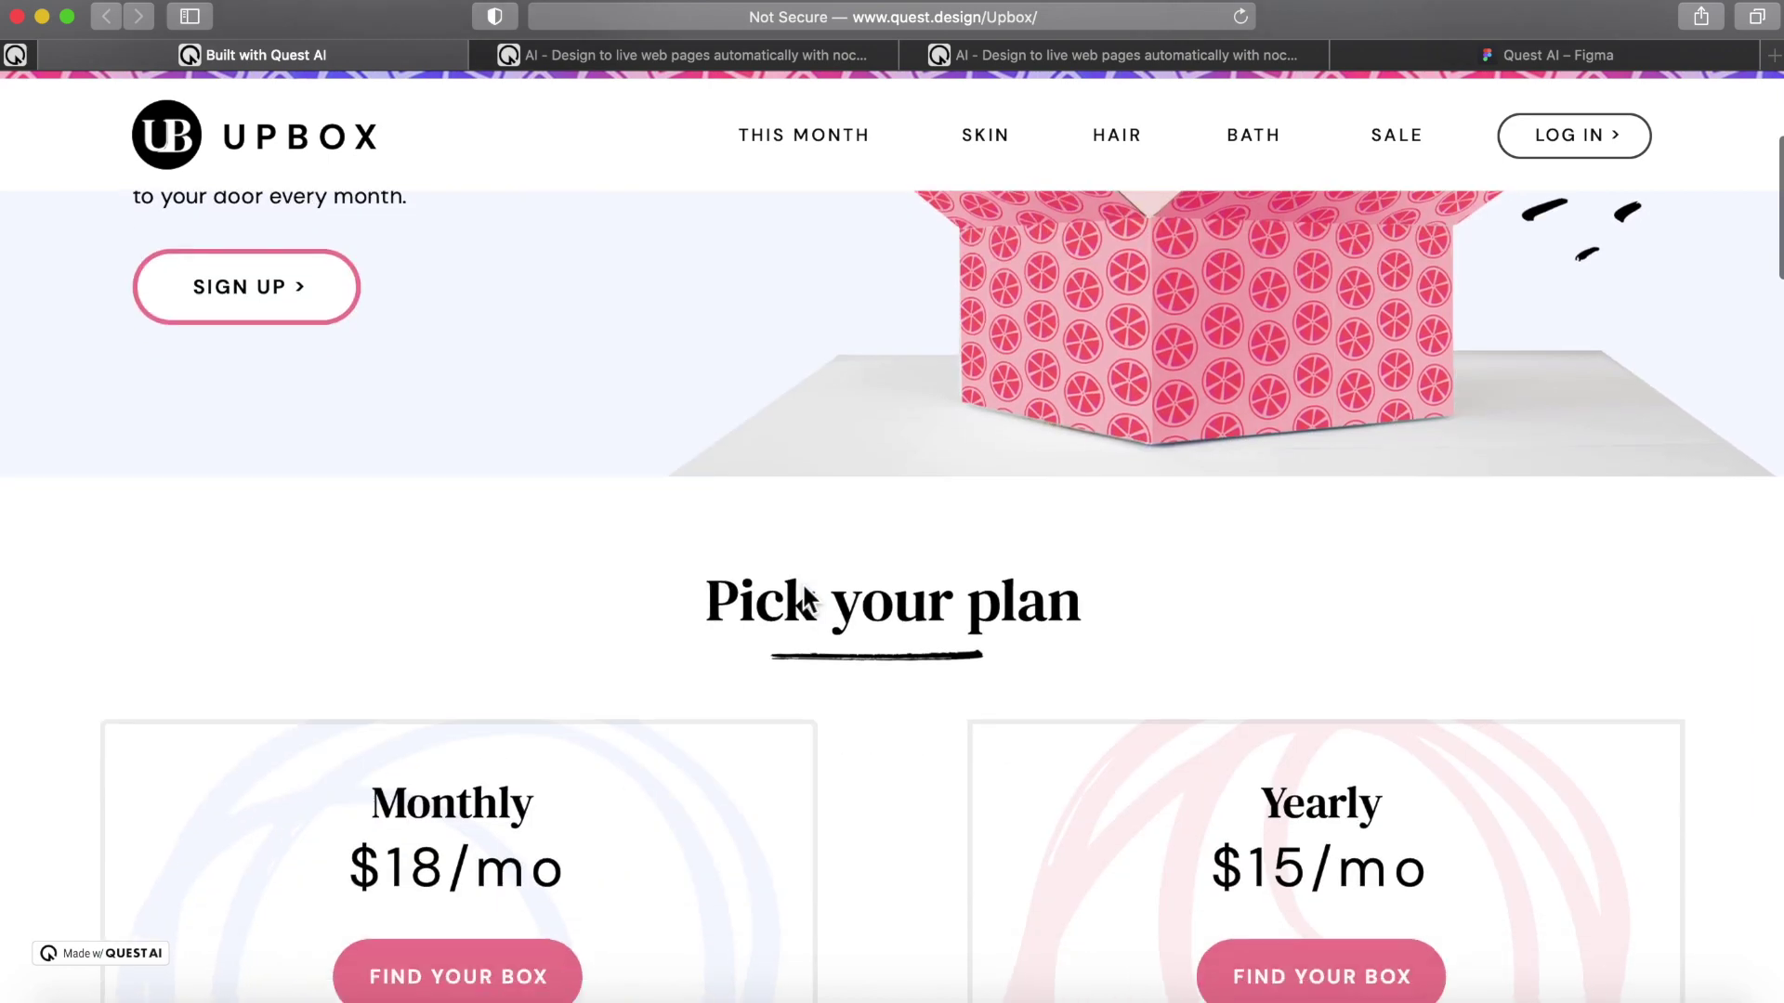
{"action": "scroll", "coordinate": [805, 590], "scroll_direction": "down", "scroll_amount": 8}
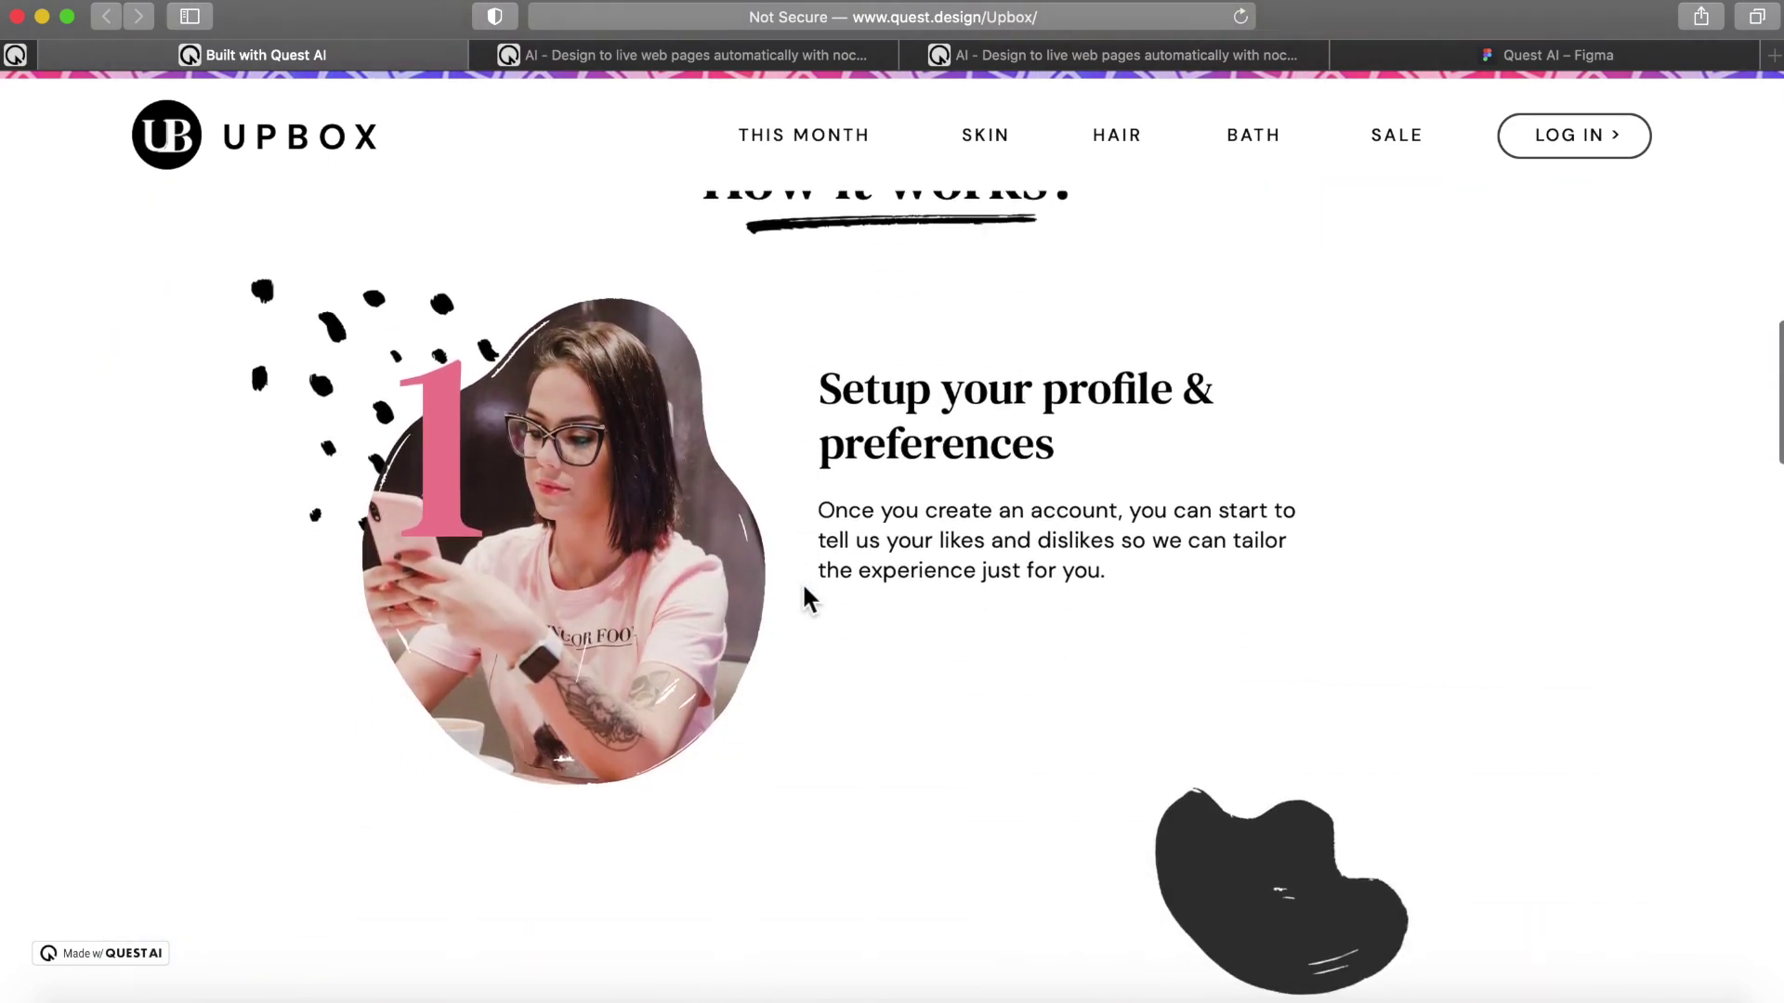
{"action": "scroll", "coordinate": [804, 595], "scroll_direction": "down", "scroll_amount": 6}
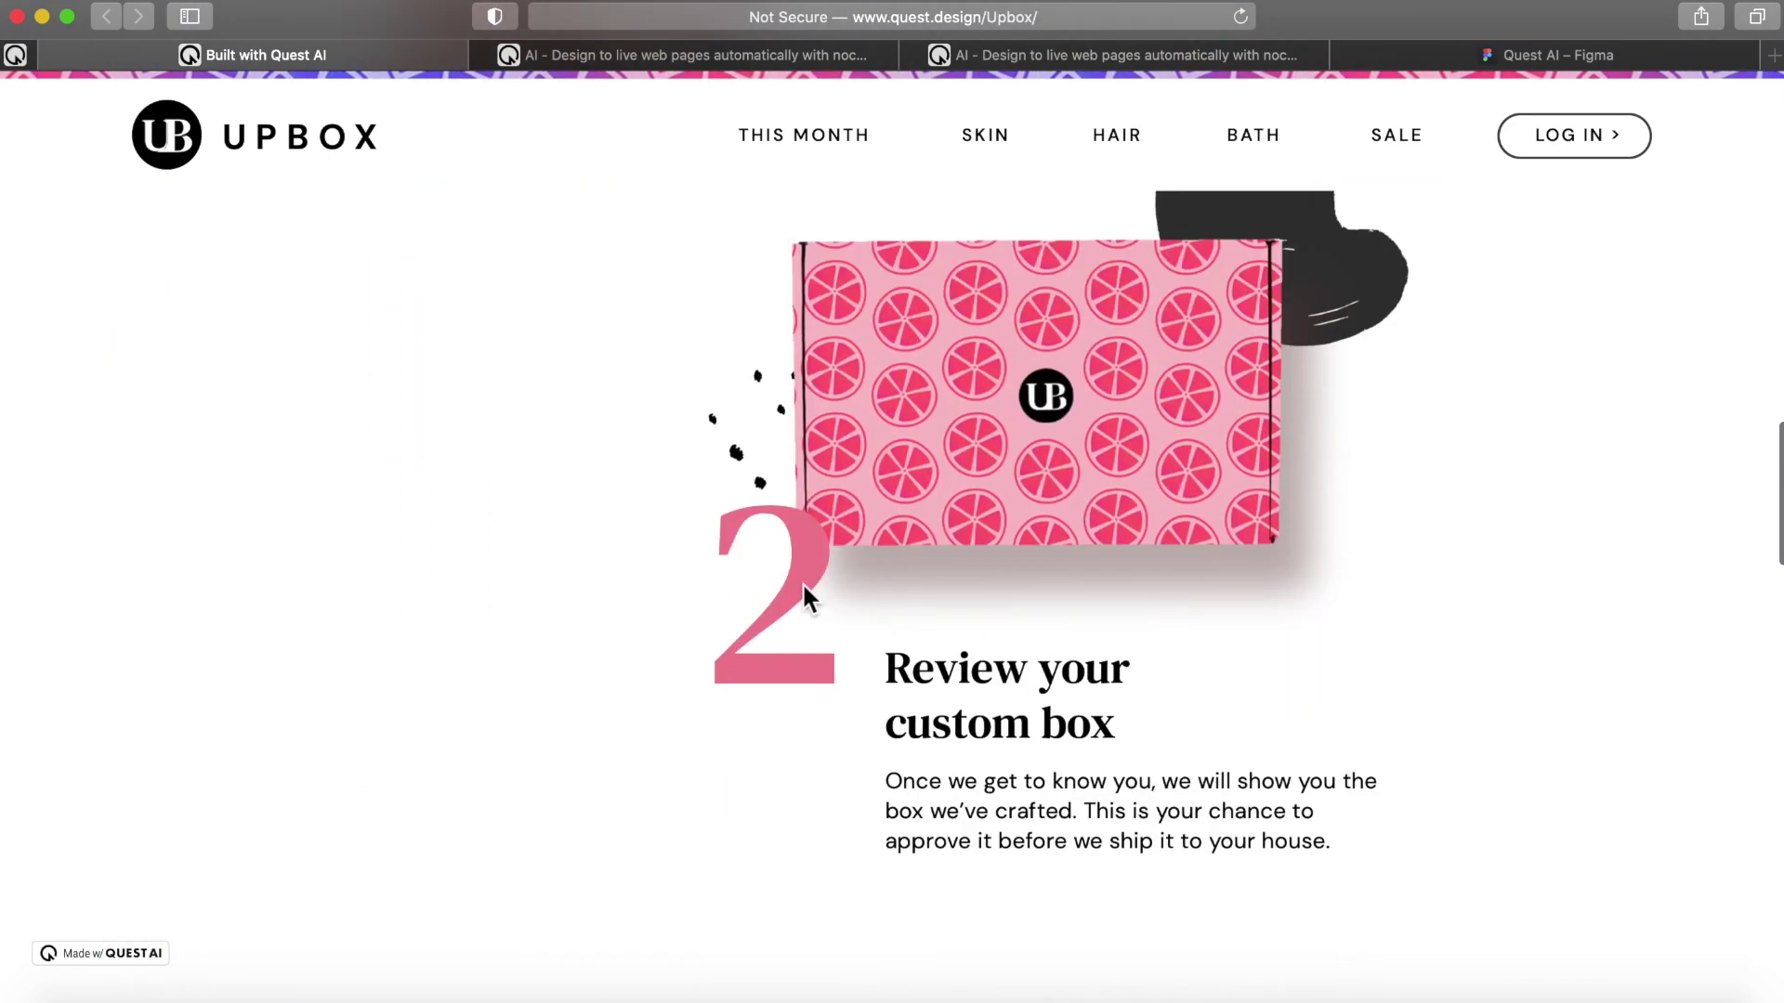
{"action": "scroll", "coordinate": [804, 594], "scroll_direction": "up", "scroll_amount": 10}
{"action": "scroll", "coordinate": [804, 589], "scroll_direction": "up", "scroll_amount": 10}
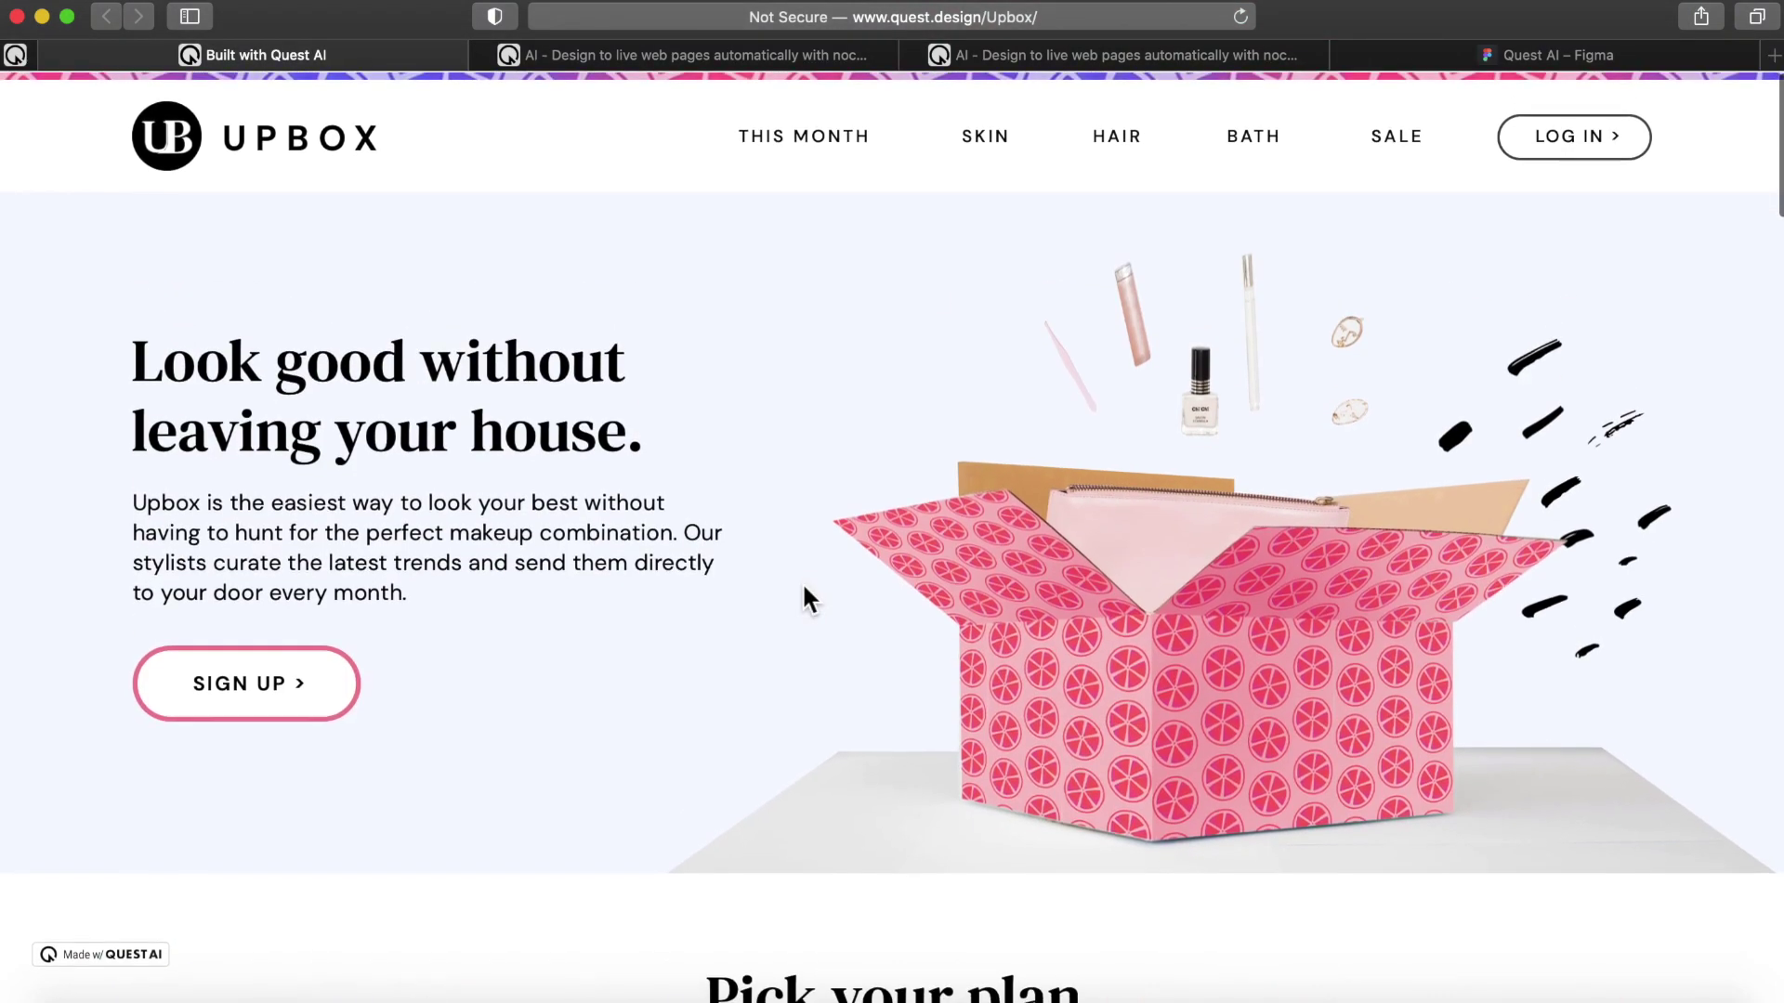
Step: Keep Safari in front and bring up the quest.ai homepage tab
{"action": "key", "text": "super+Tab"}
{"action": "key", "text": "super+shift+Tab"}
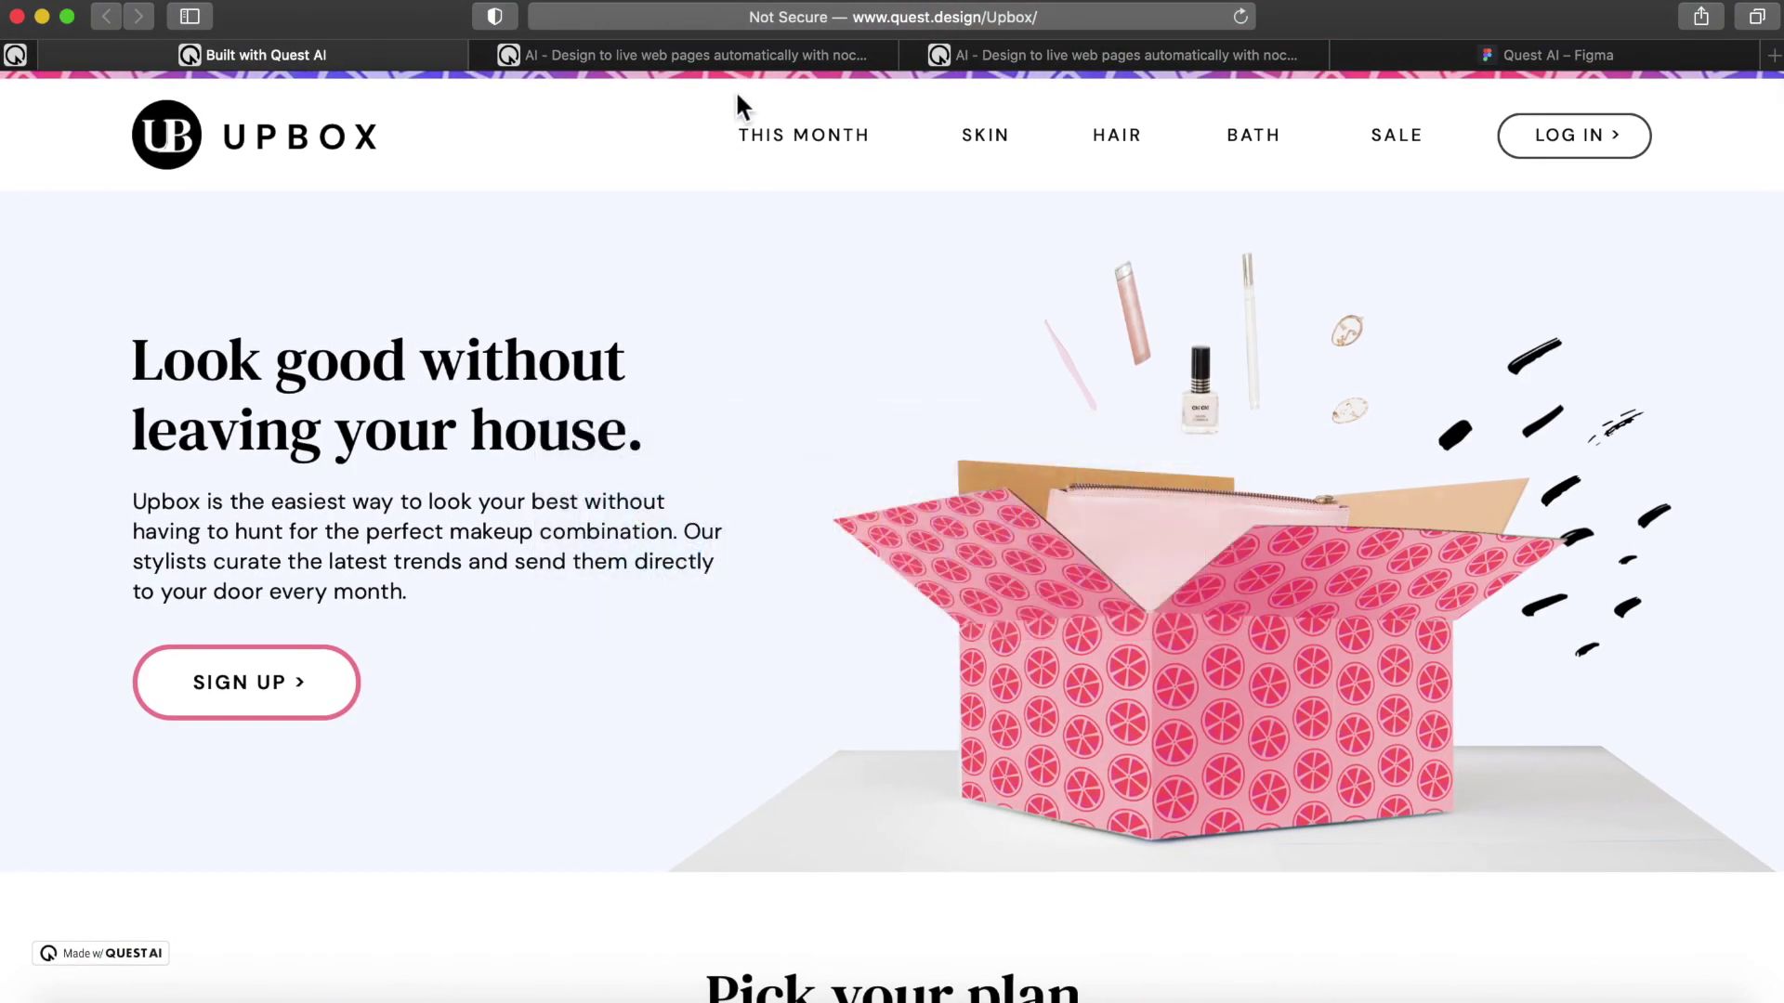
{"action": "left_click", "coordinate": [729, 57]}
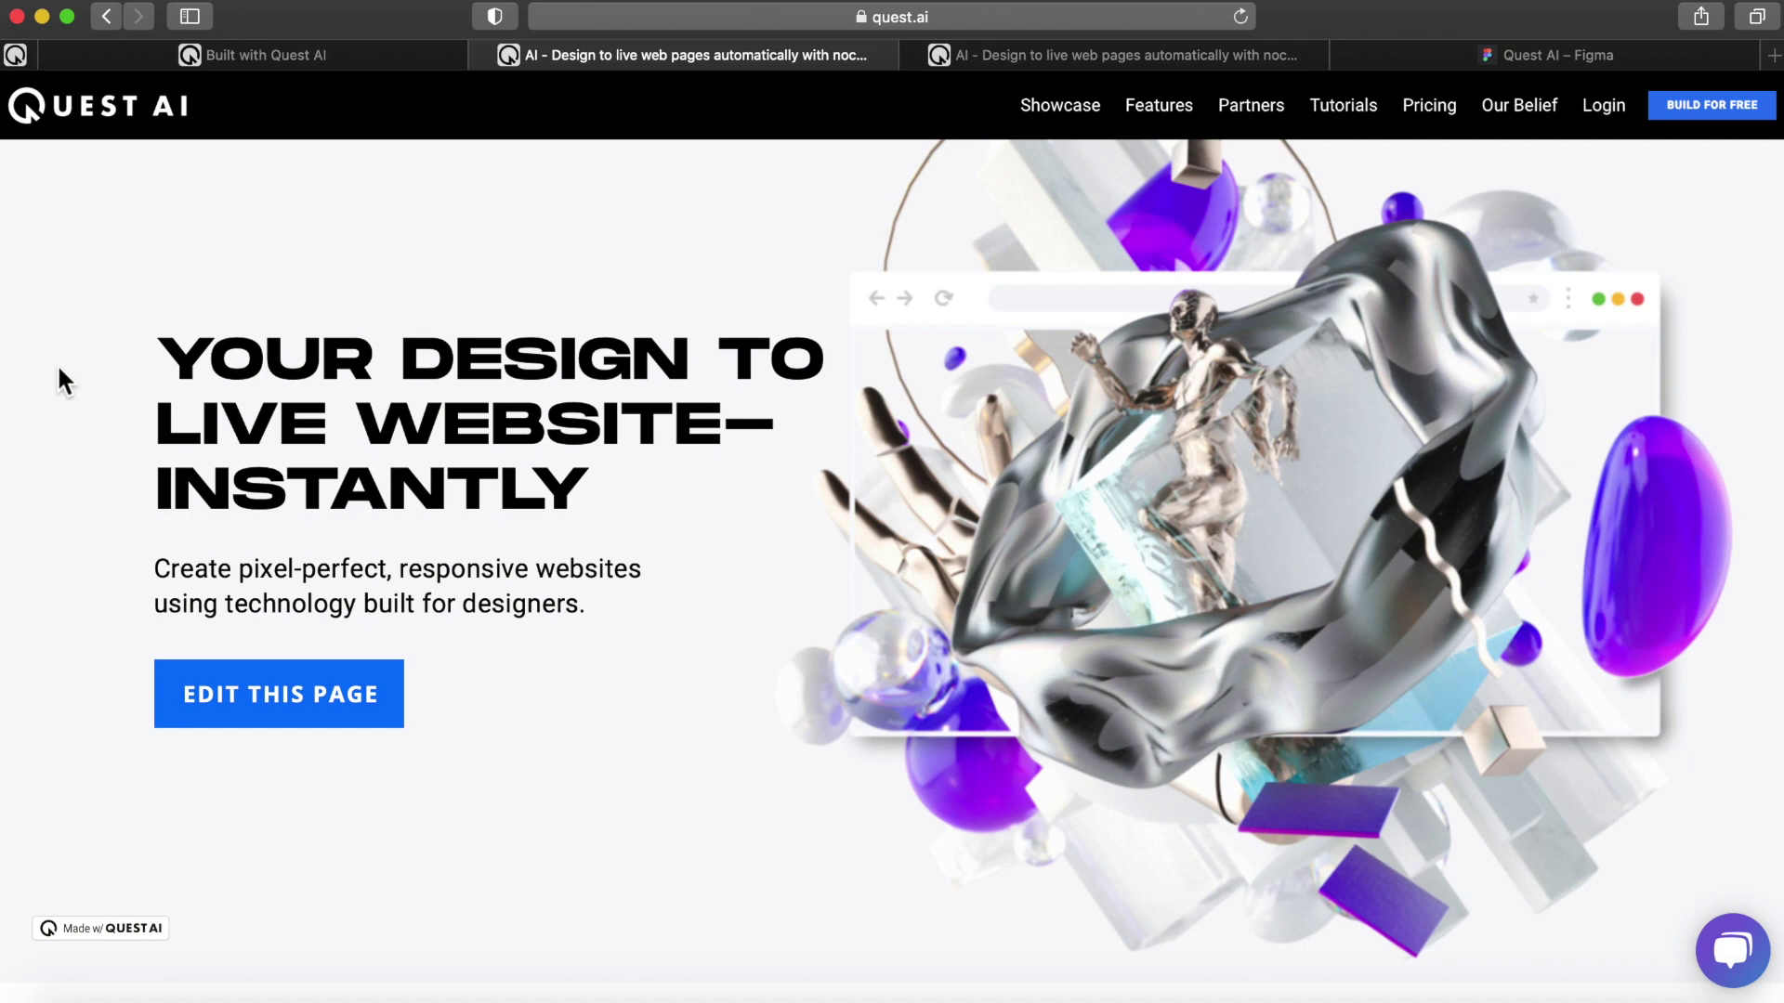
Step: Browse down through the quest.ai homepage
{"action": "scroll", "coordinate": [56, 426], "scroll_direction": "down", "scroll_amount": 10}
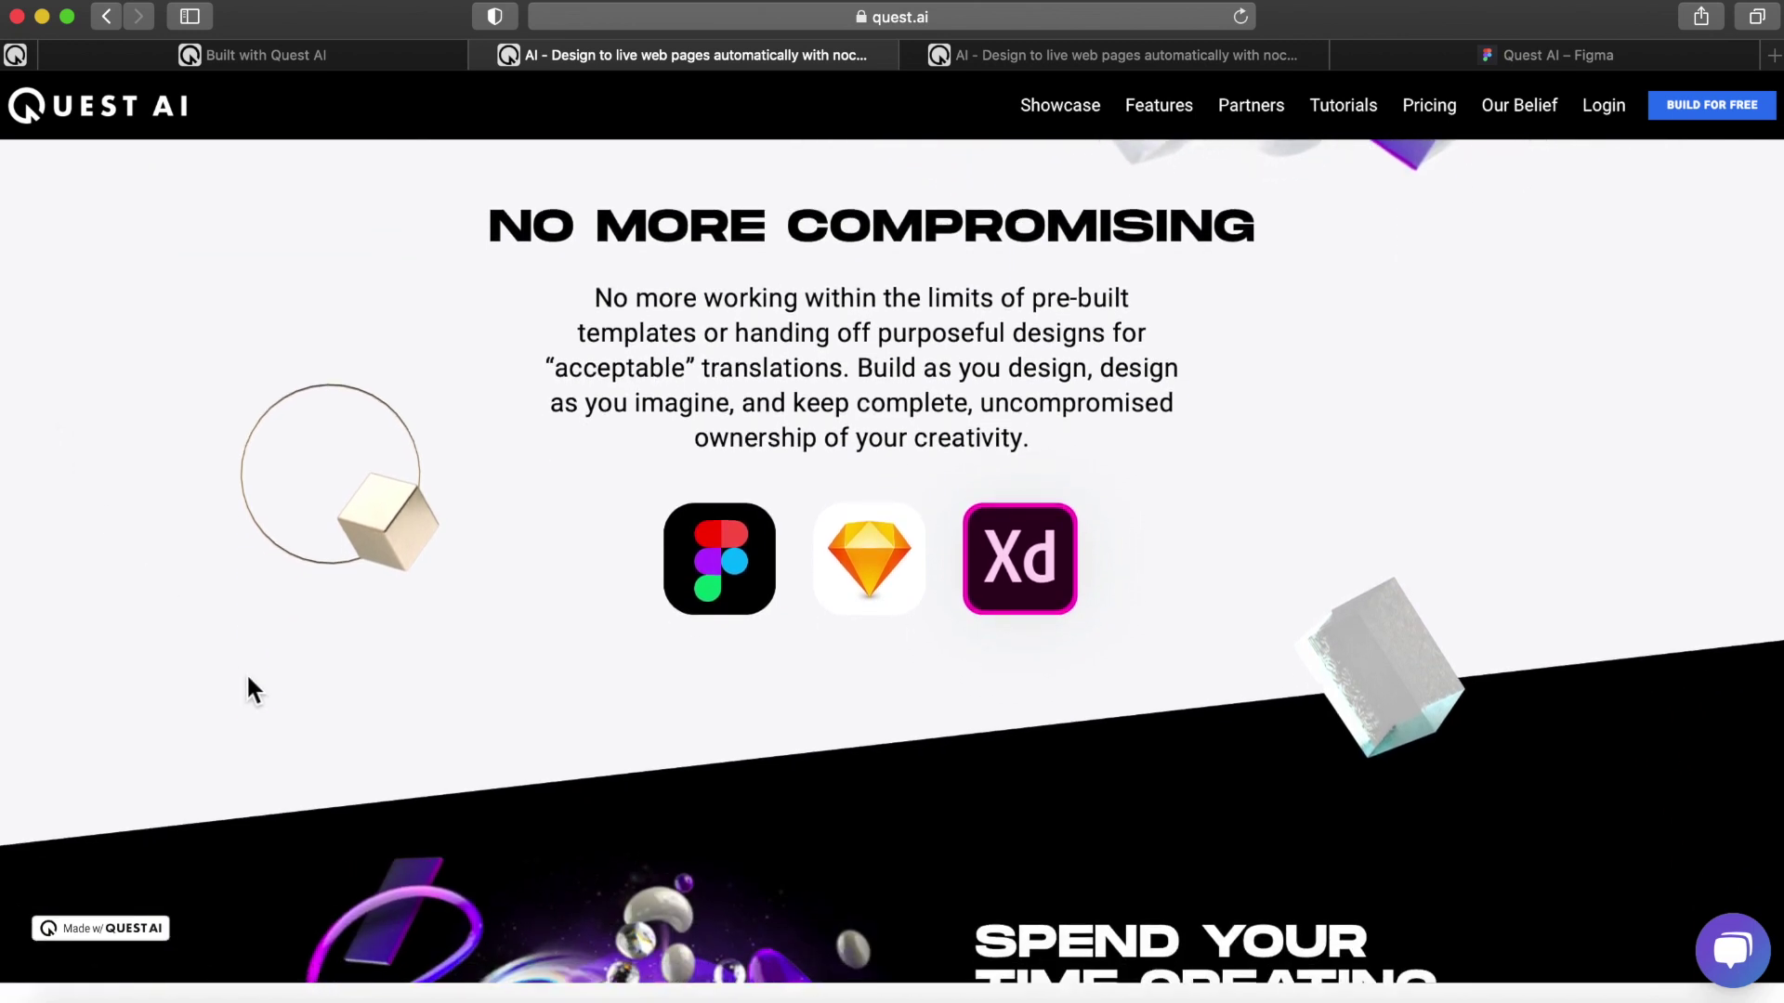
{"action": "scroll", "coordinate": [247, 687], "scroll_direction": "down", "scroll_amount": 10}
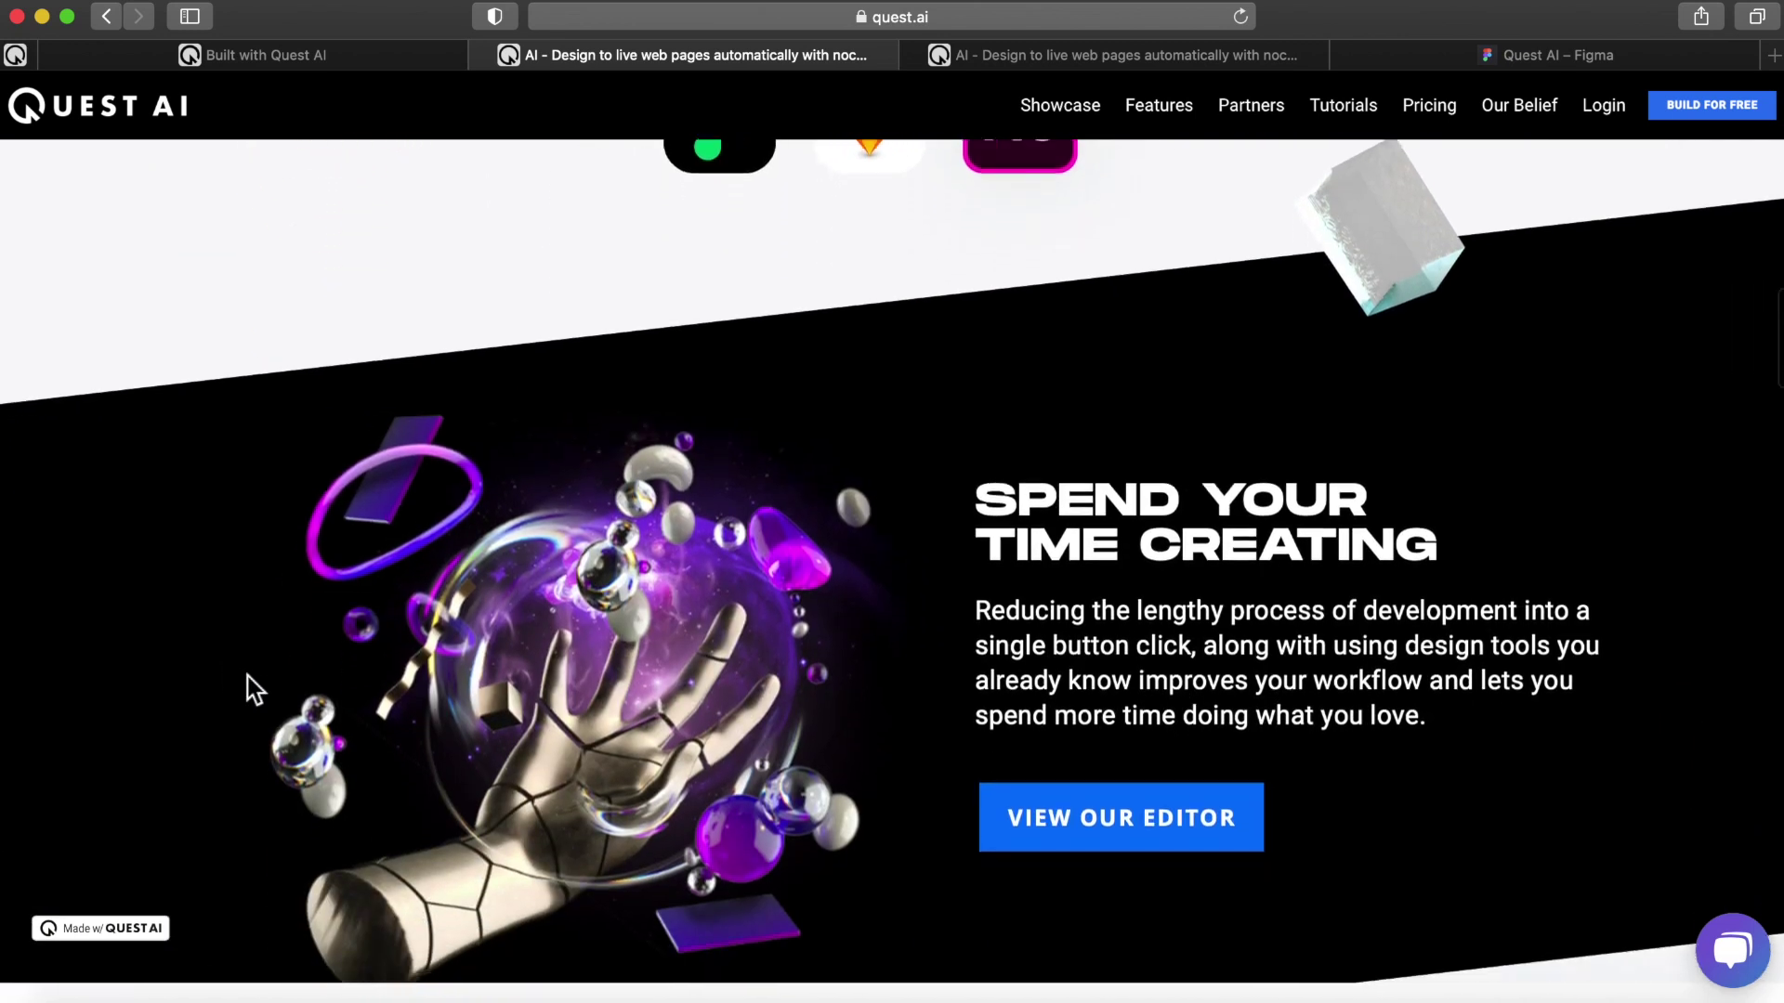
{"action": "scroll", "coordinate": [247, 676], "scroll_direction": "down", "scroll_amount": 12}
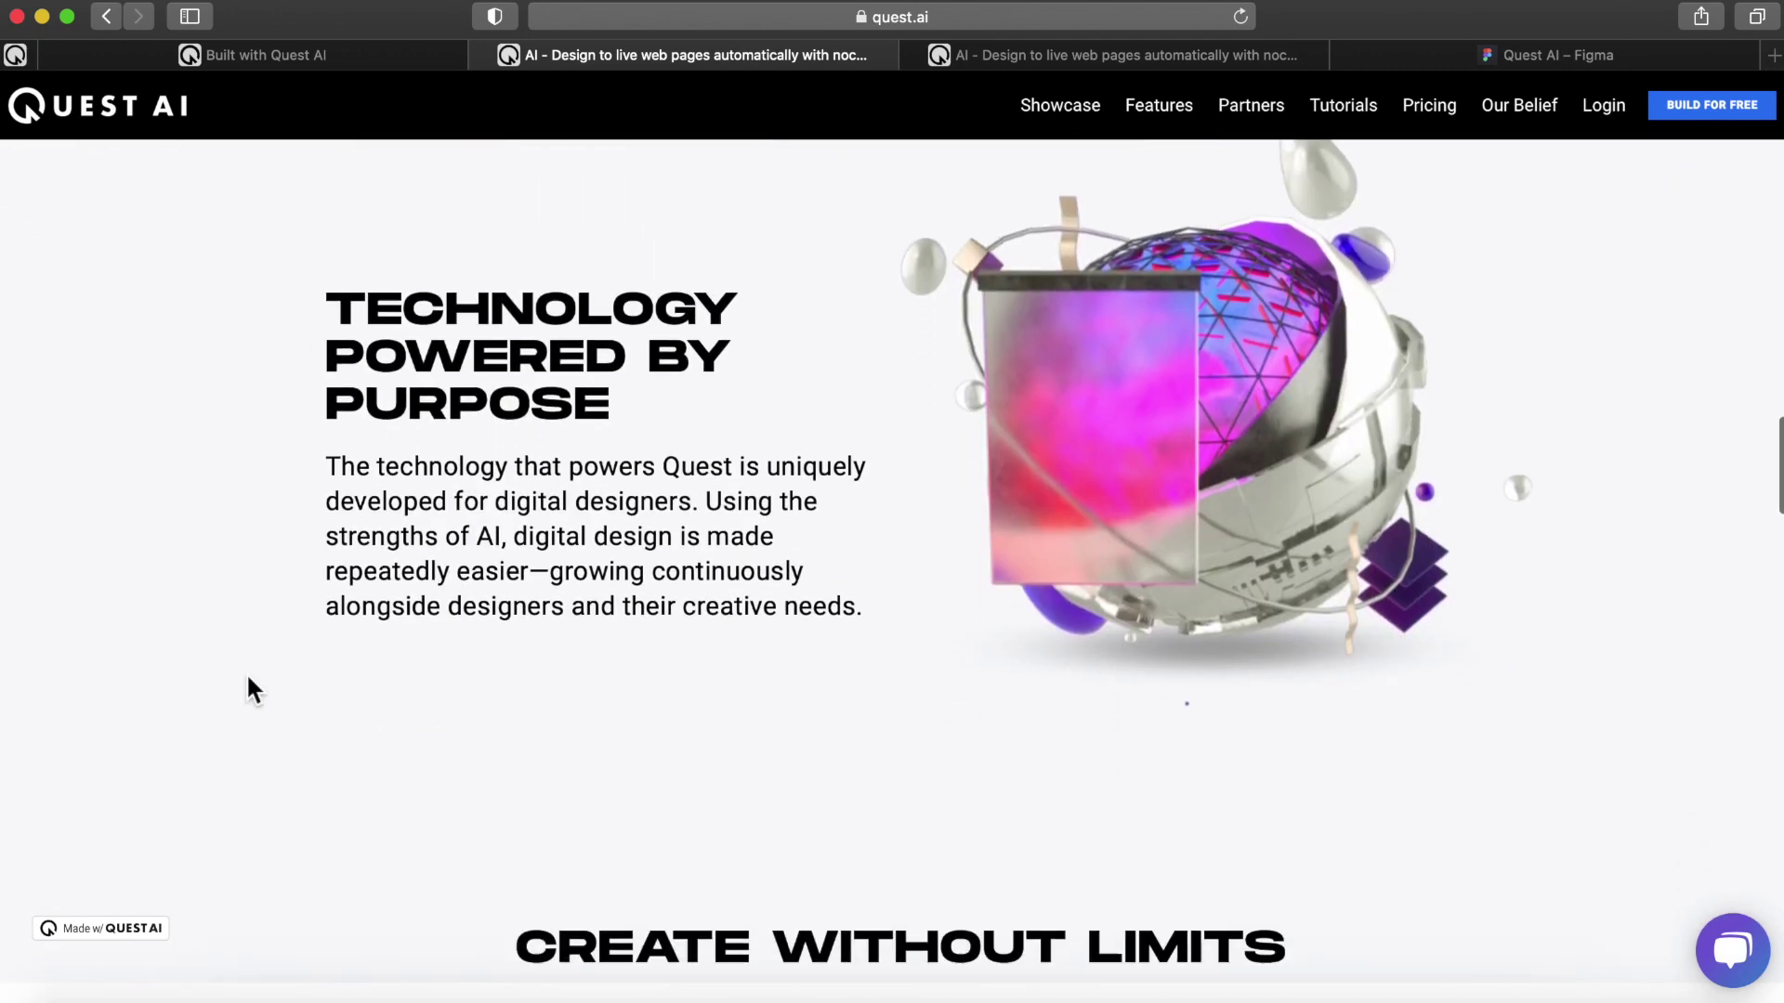
{"action": "scroll", "coordinate": [247, 673], "scroll_direction": "down", "scroll_amount": 5}
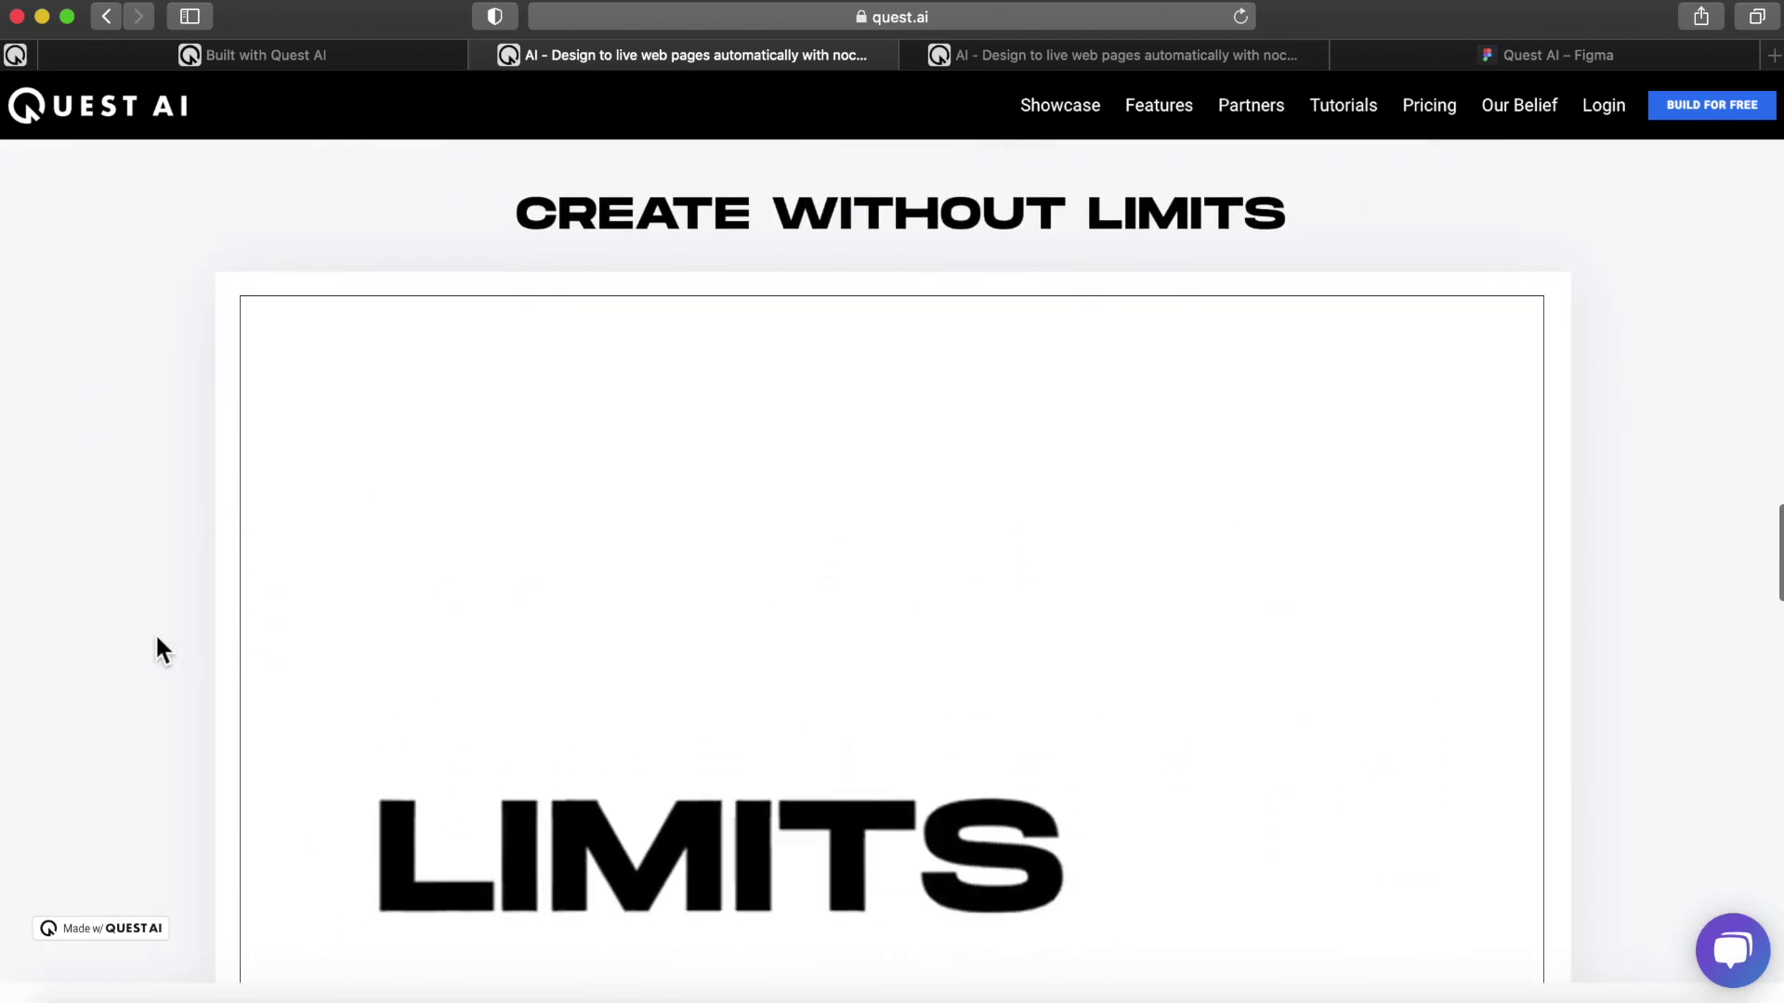
{"action": "scroll", "coordinate": [154, 633], "scroll_direction": "down", "scroll_amount": 6}
{"action": "scroll", "coordinate": [154, 633], "scroll_direction": "down", "scroll_amount": 5}
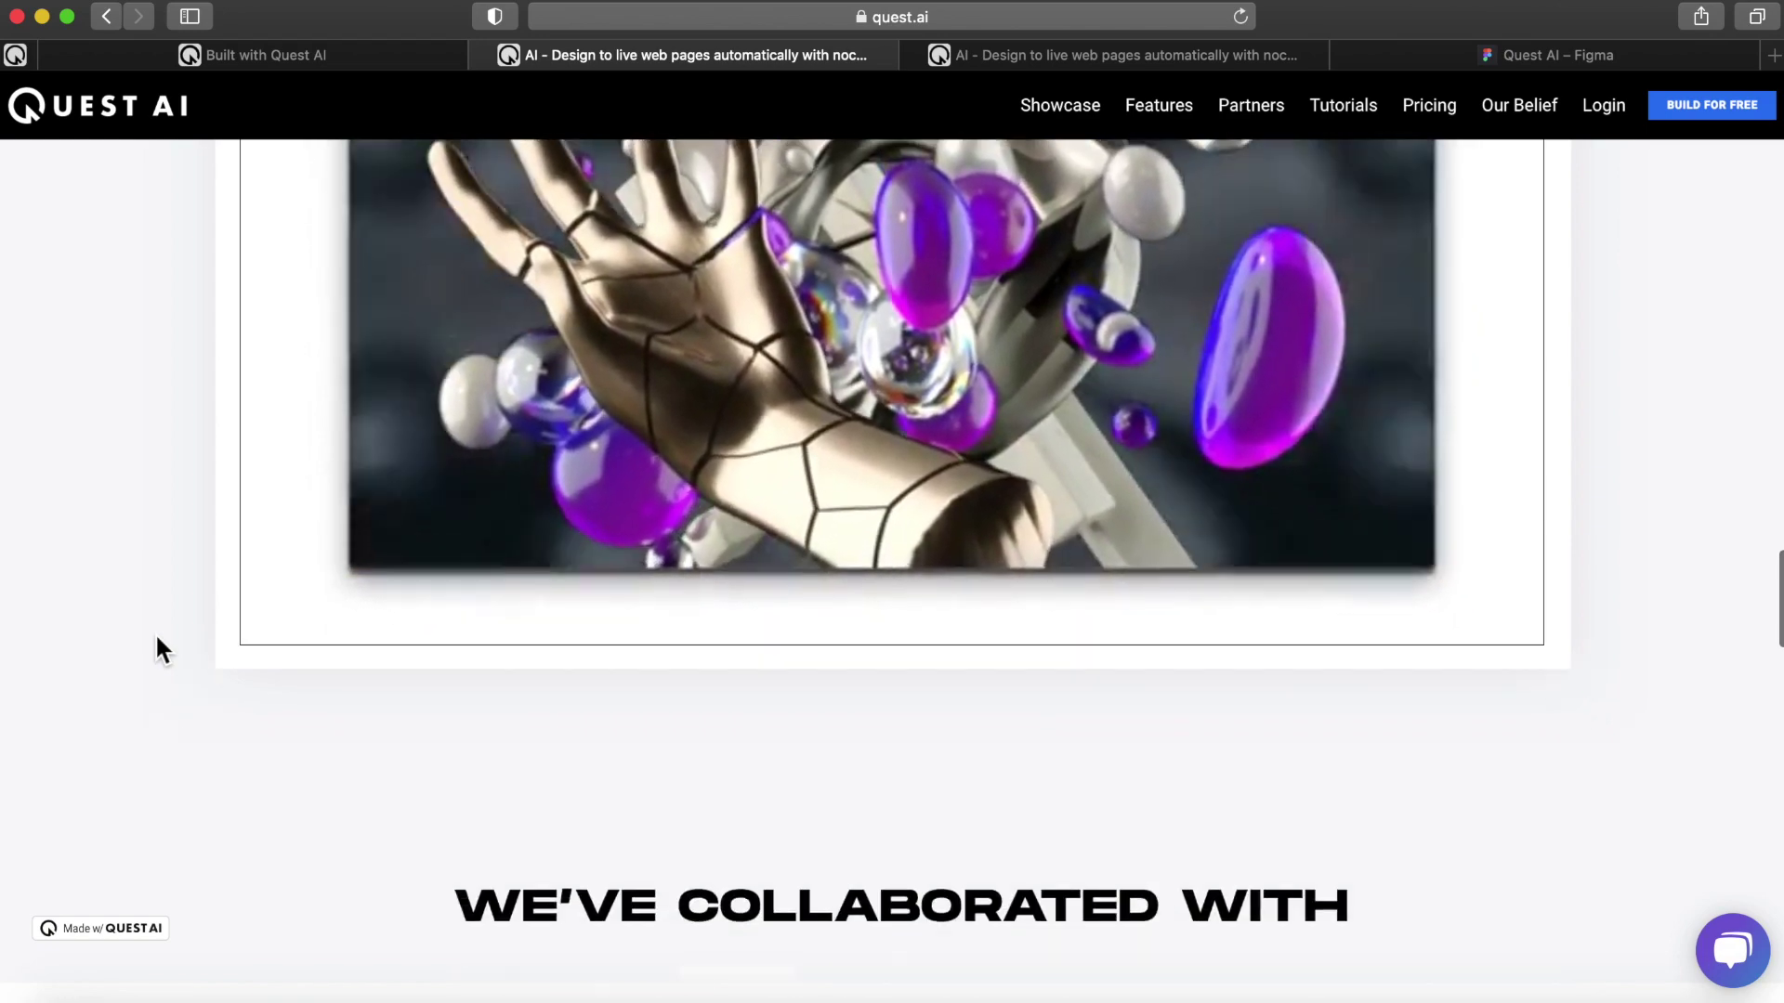
{"action": "scroll", "coordinate": [154, 632], "scroll_direction": "down", "scroll_amount": 3}
Step: Return to the top, then view the quest.ai/figma page and the Quest AI – Figma Community page
{"action": "scroll", "coordinate": [155, 633], "scroll_direction": "up", "scroll_amount": 15}
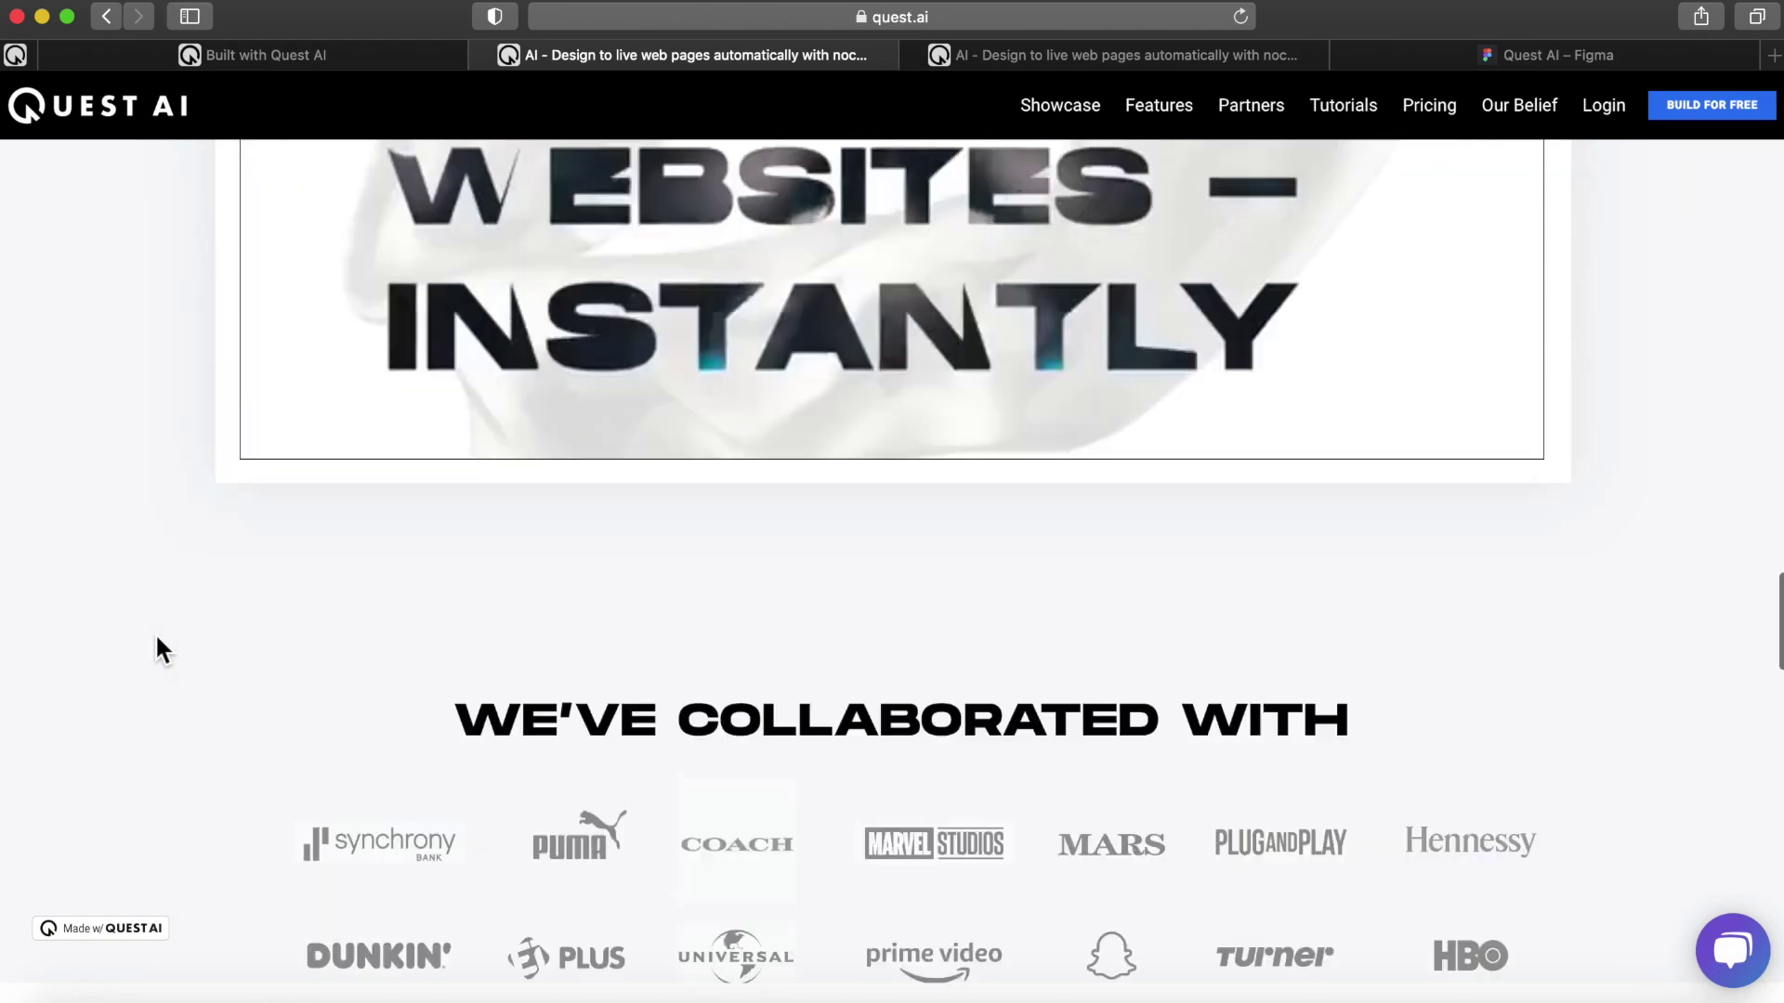
{"action": "scroll", "coordinate": [155, 633], "scroll_direction": "up", "scroll_amount": 10}
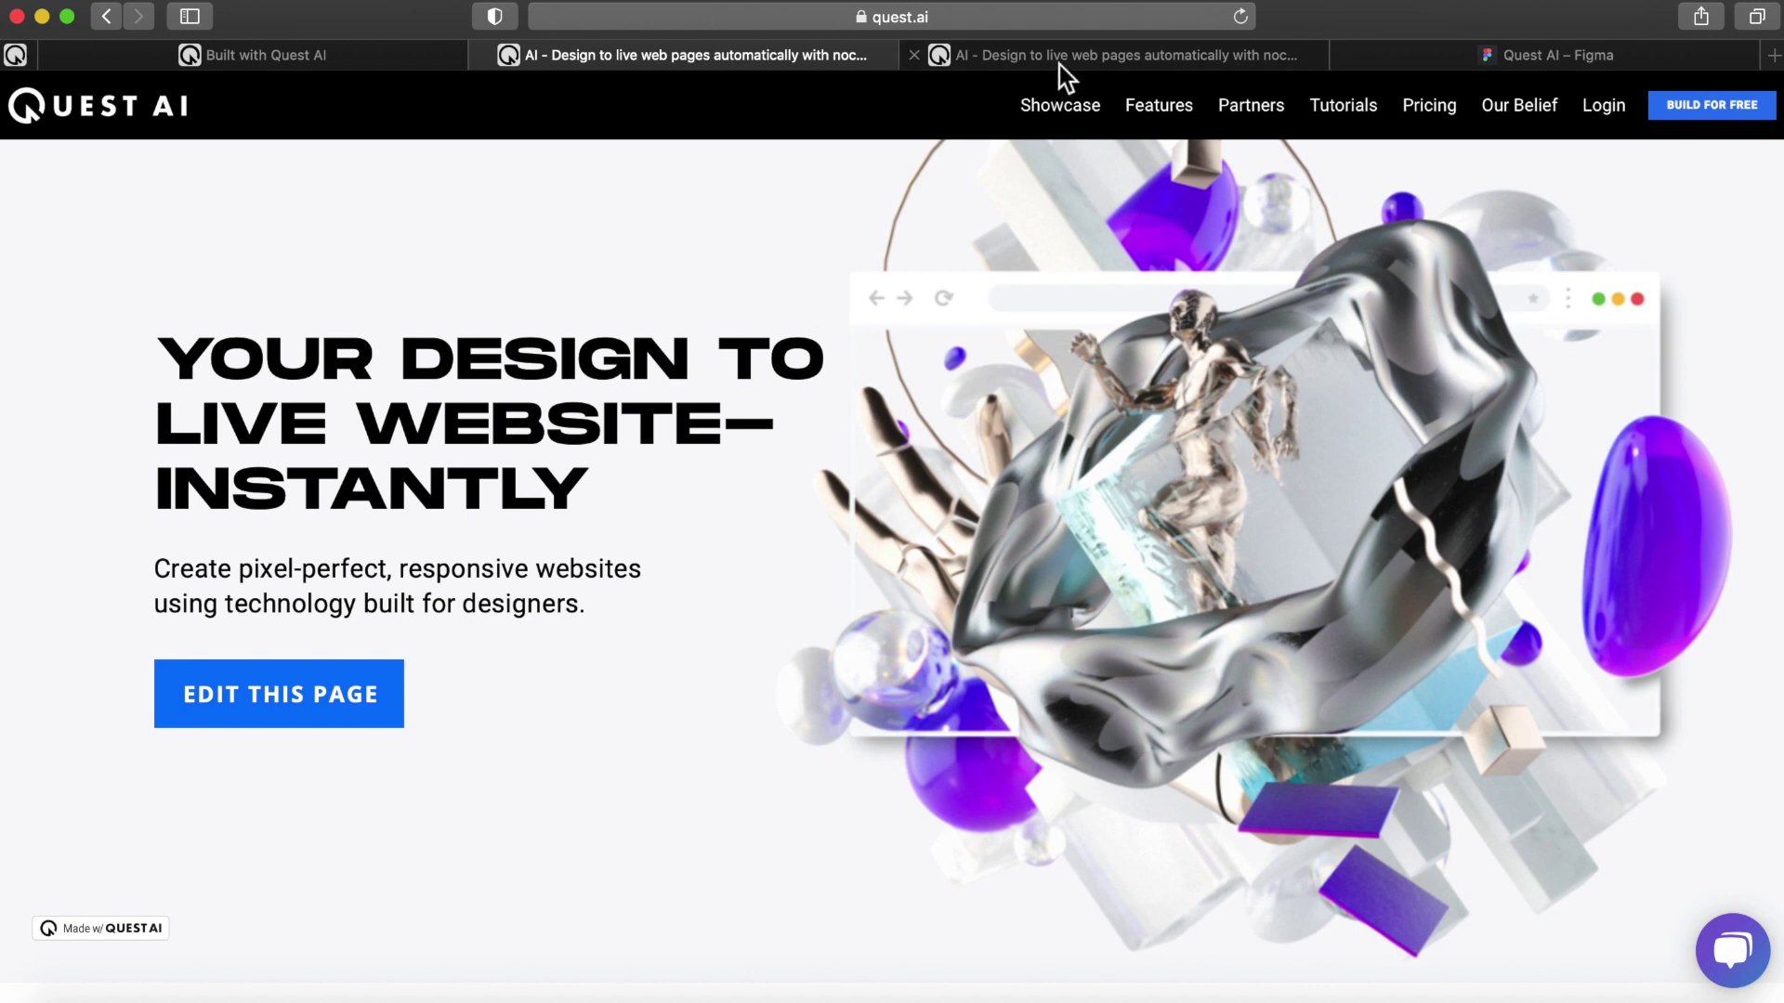
{"action": "left_click", "coordinate": [1059, 64]}
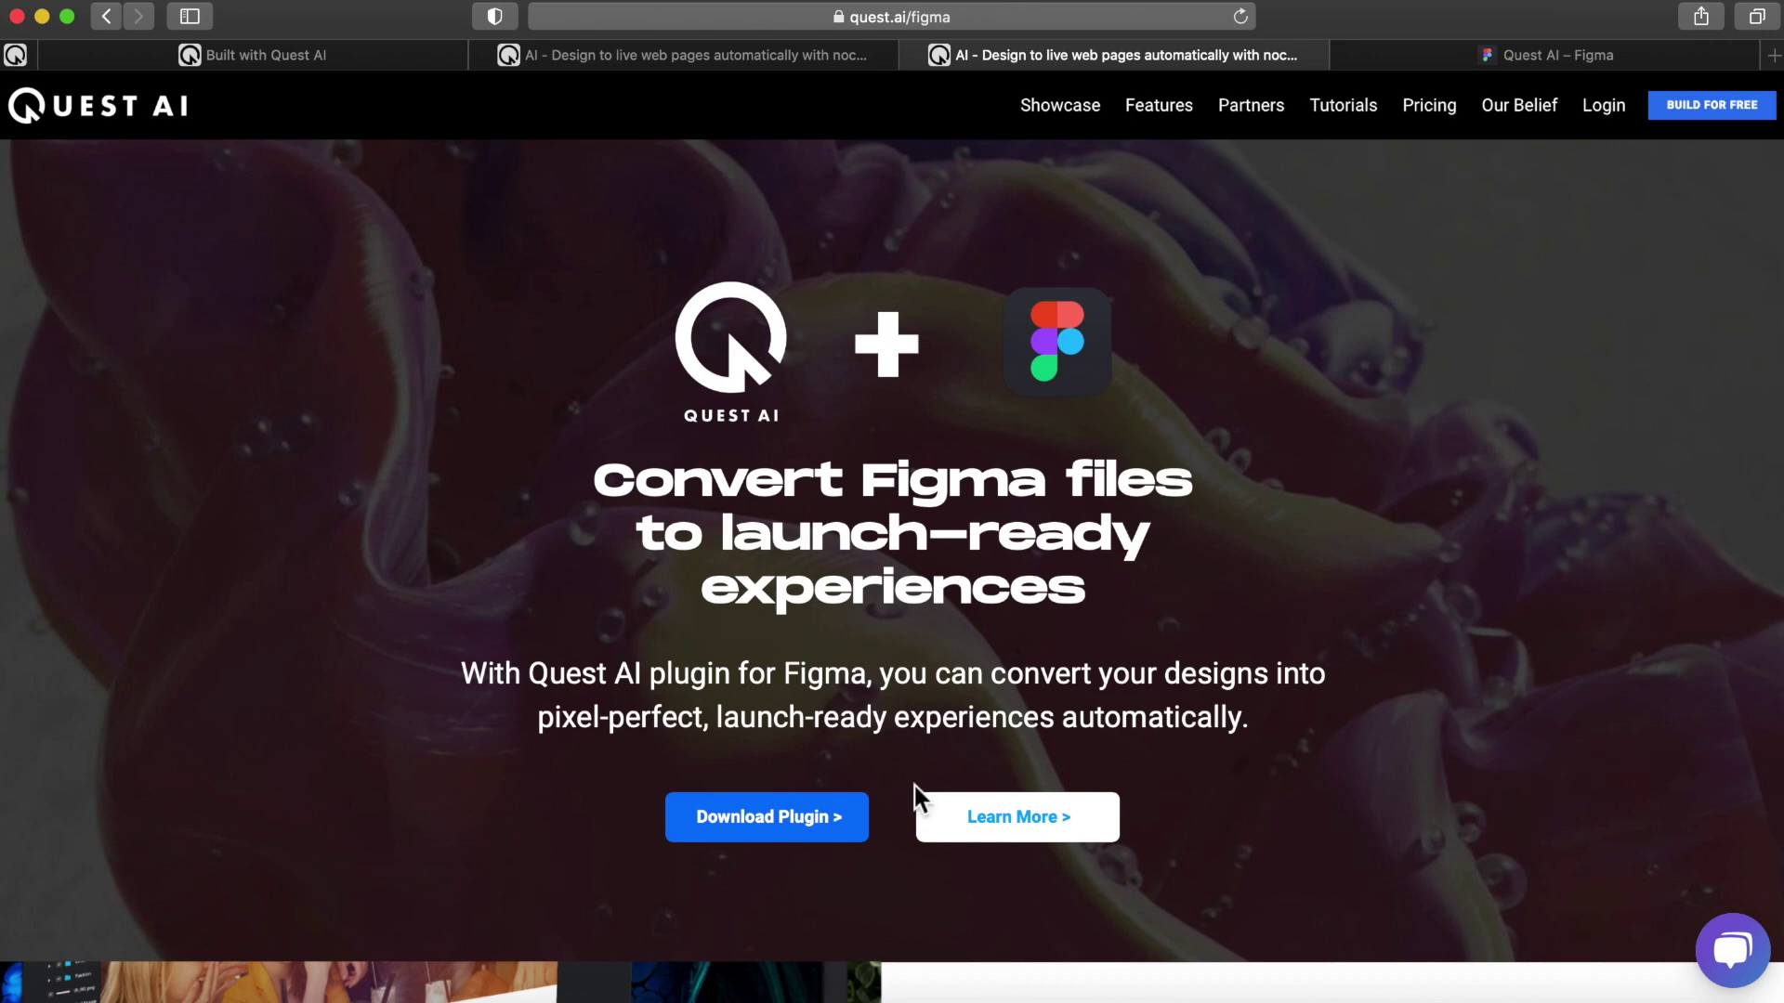
{"action": "left_click", "coordinate": [1556, 55]}
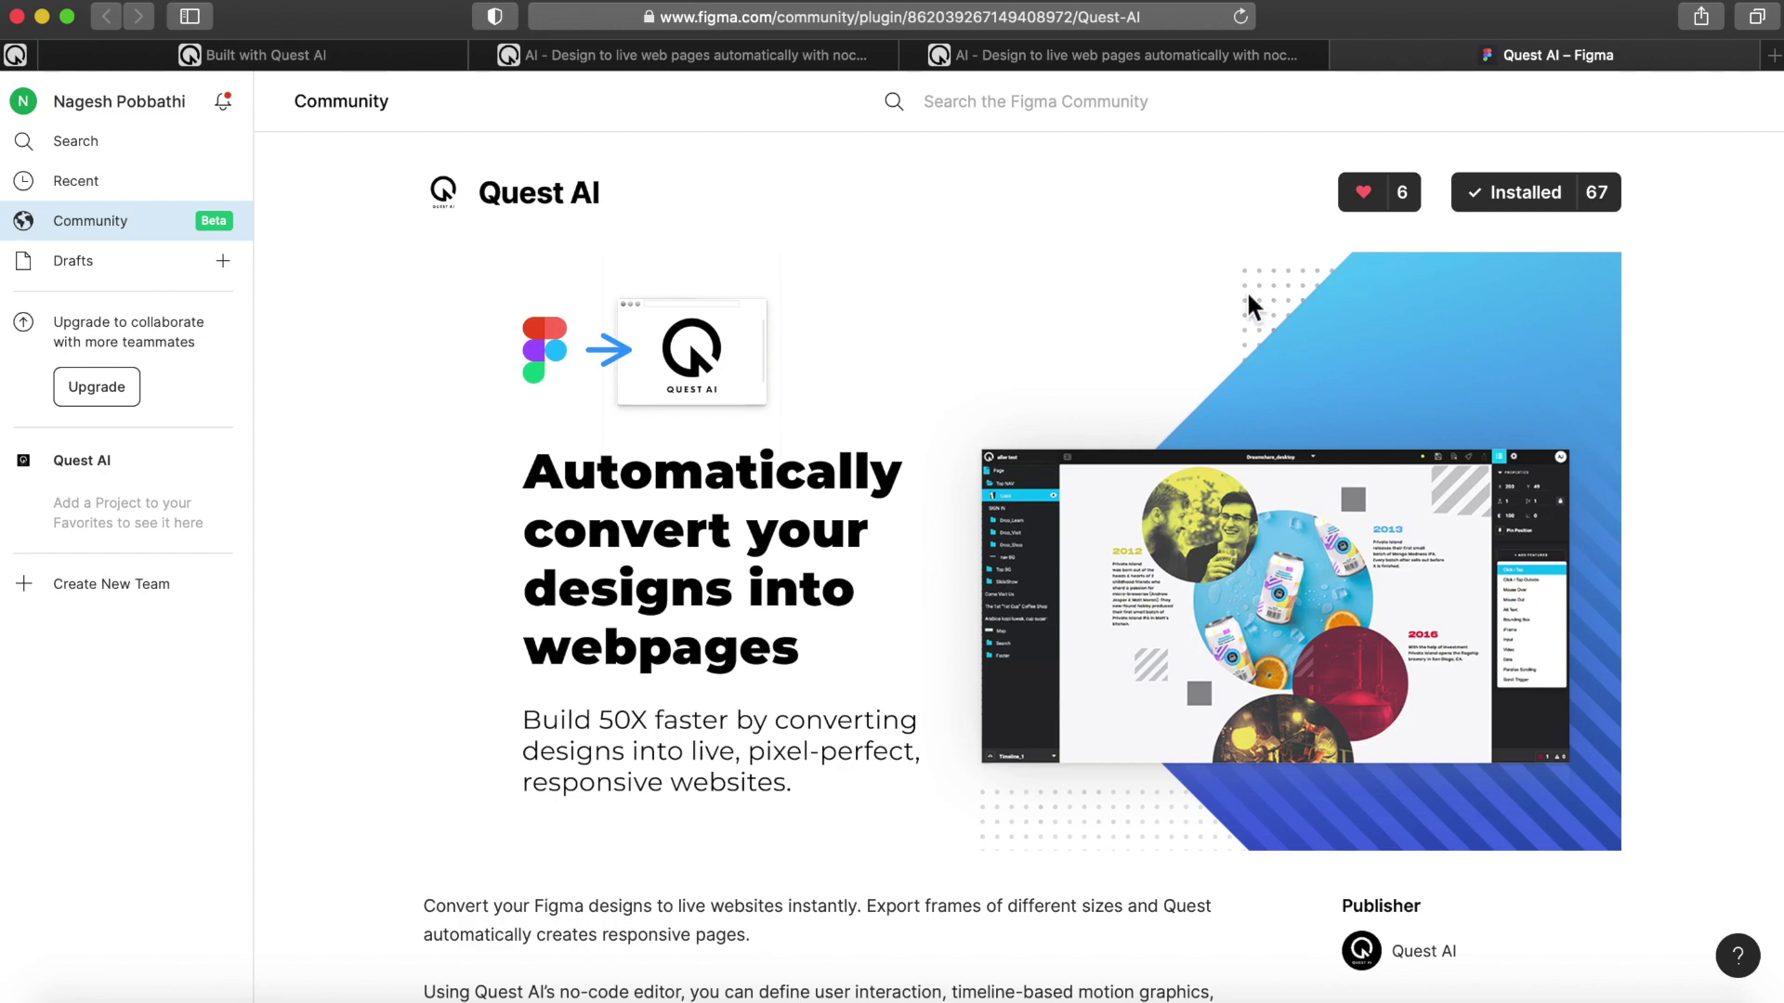
Step: Confirm the plugin shows Installed, then return to the TakeUp_Box_HP (Copy) file in Chrome
{"action": "key", "text": "super+Tab"}
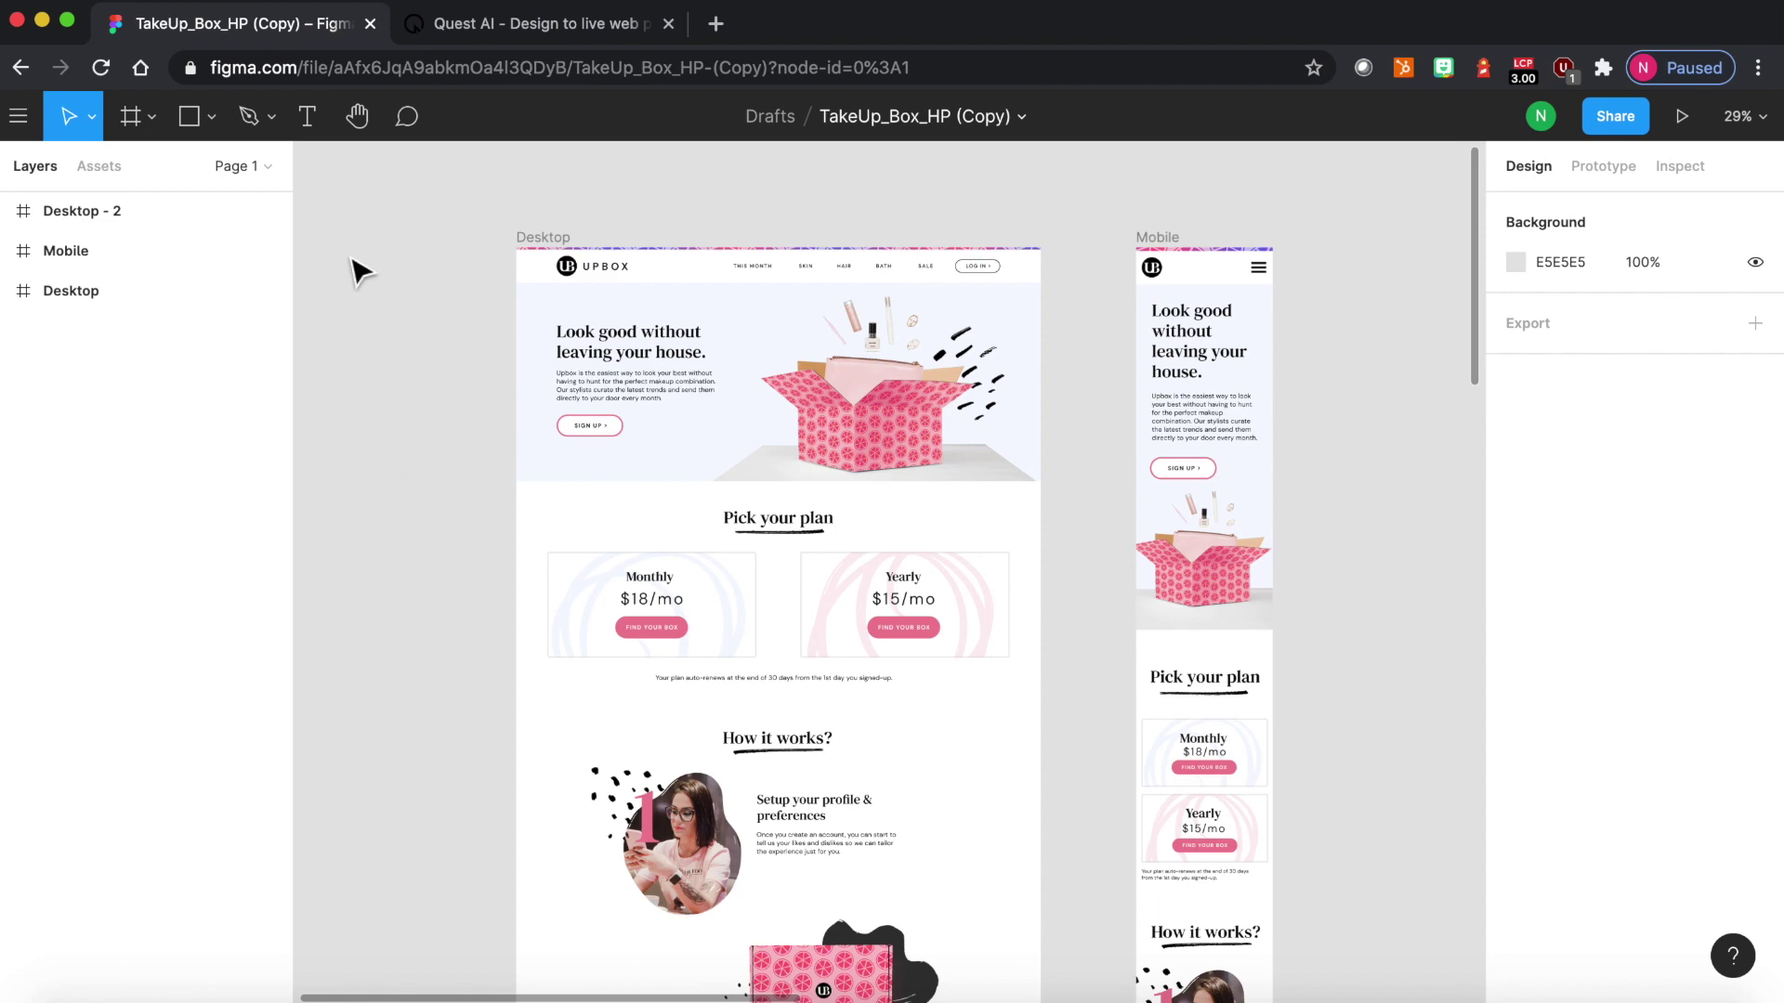
Step: Launch the Quest AI plugin from Figma's Plugins menu
{"action": "scroll", "coordinate": [404, 424], "scroll_direction": "down", "scroll_amount": 10}
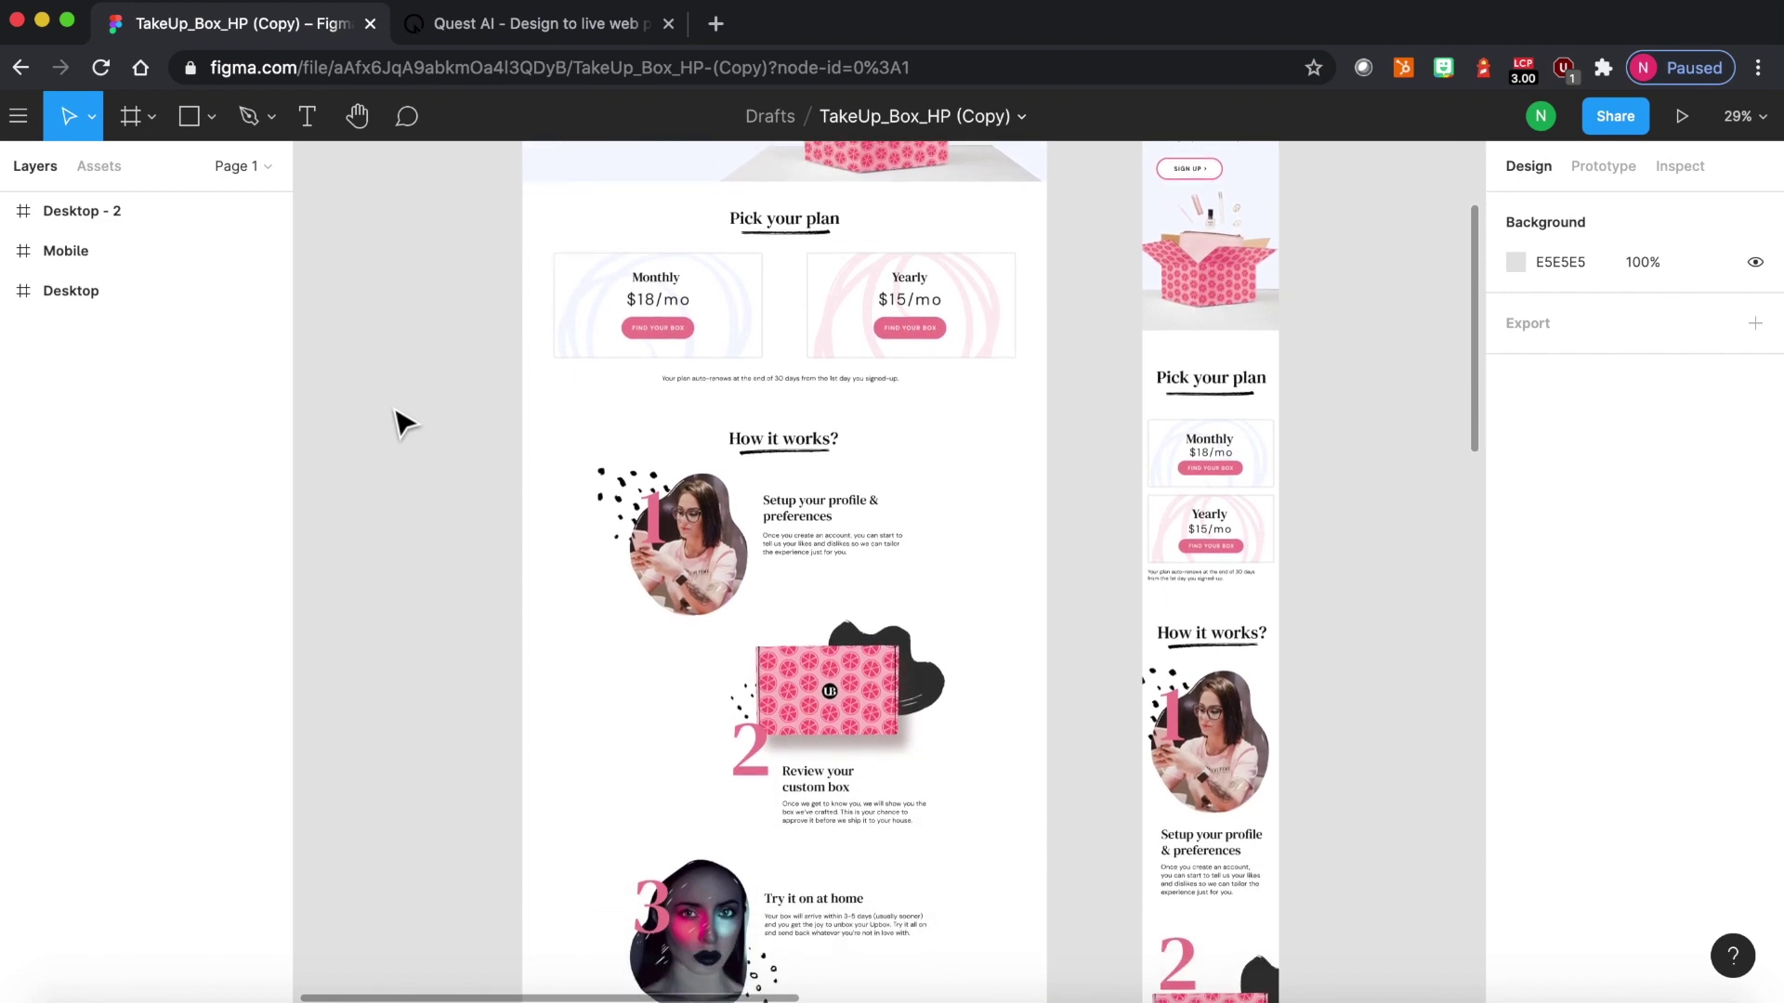
{"action": "scroll", "coordinate": [404, 423], "scroll_direction": "up", "scroll_amount": 15}
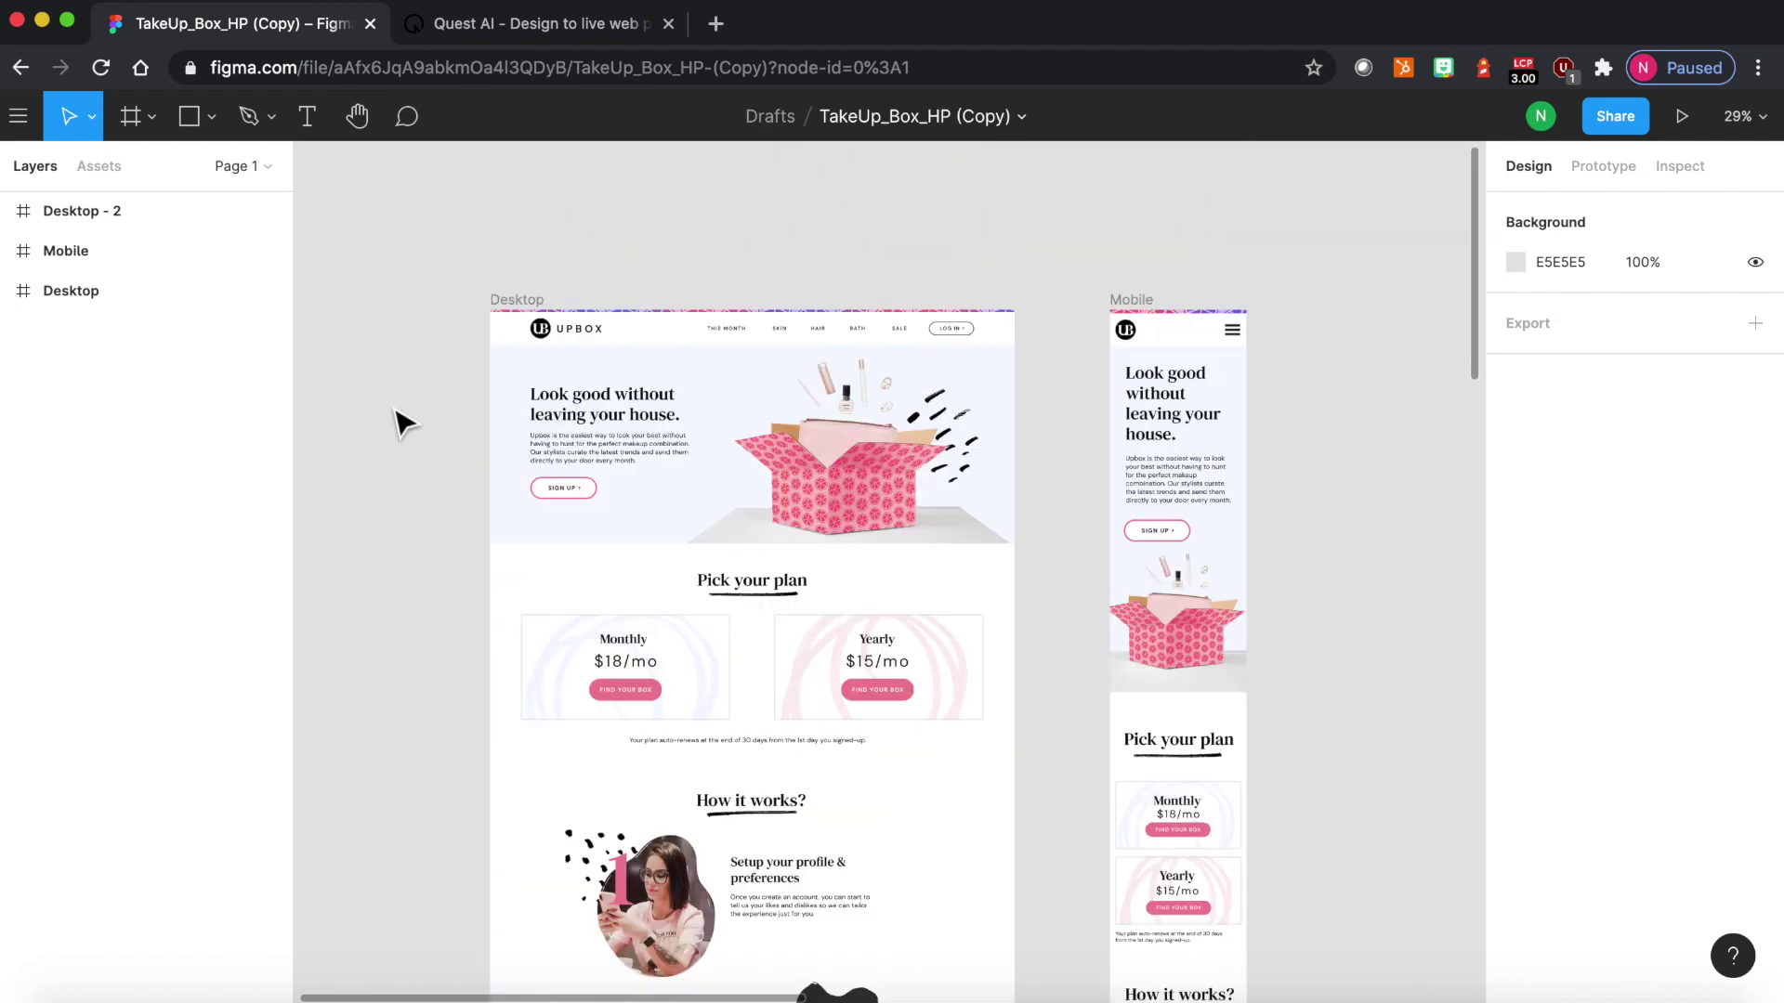
{"action": "scroll", "coordinate": [404, 424], "scroll_direction": "down", "scroll_amount": 3}
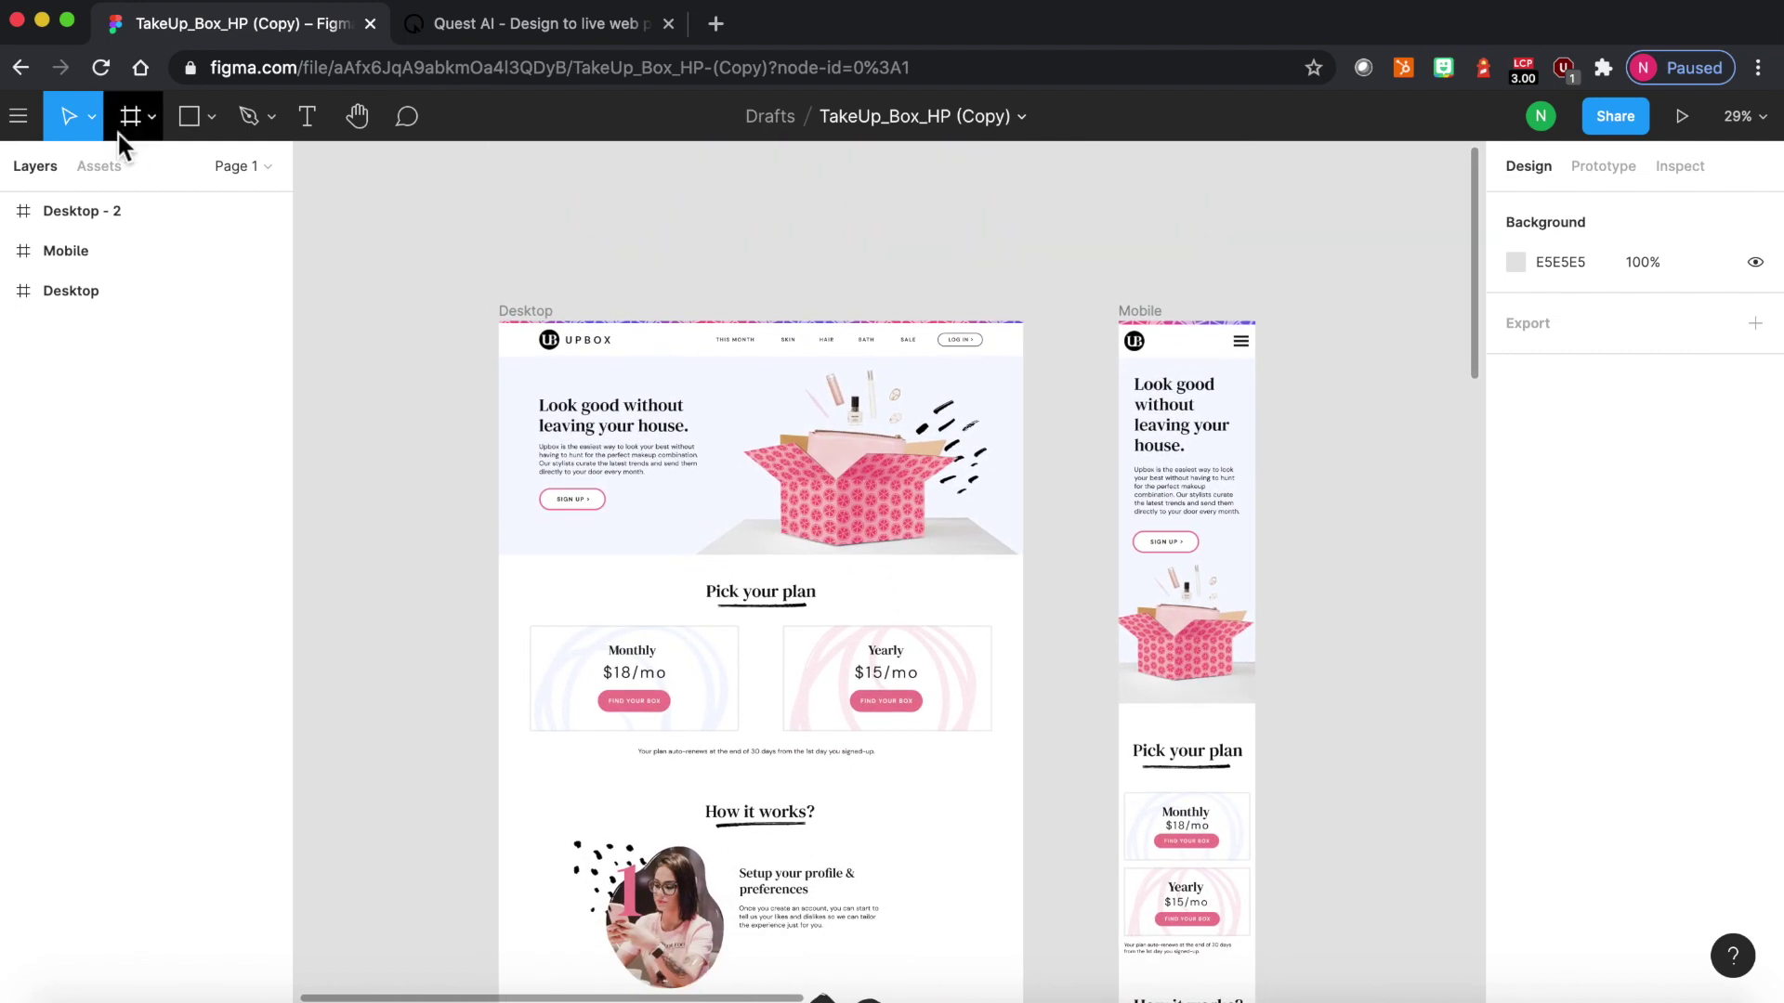
{"action": "left_click", "coordinate": [19, 116]}
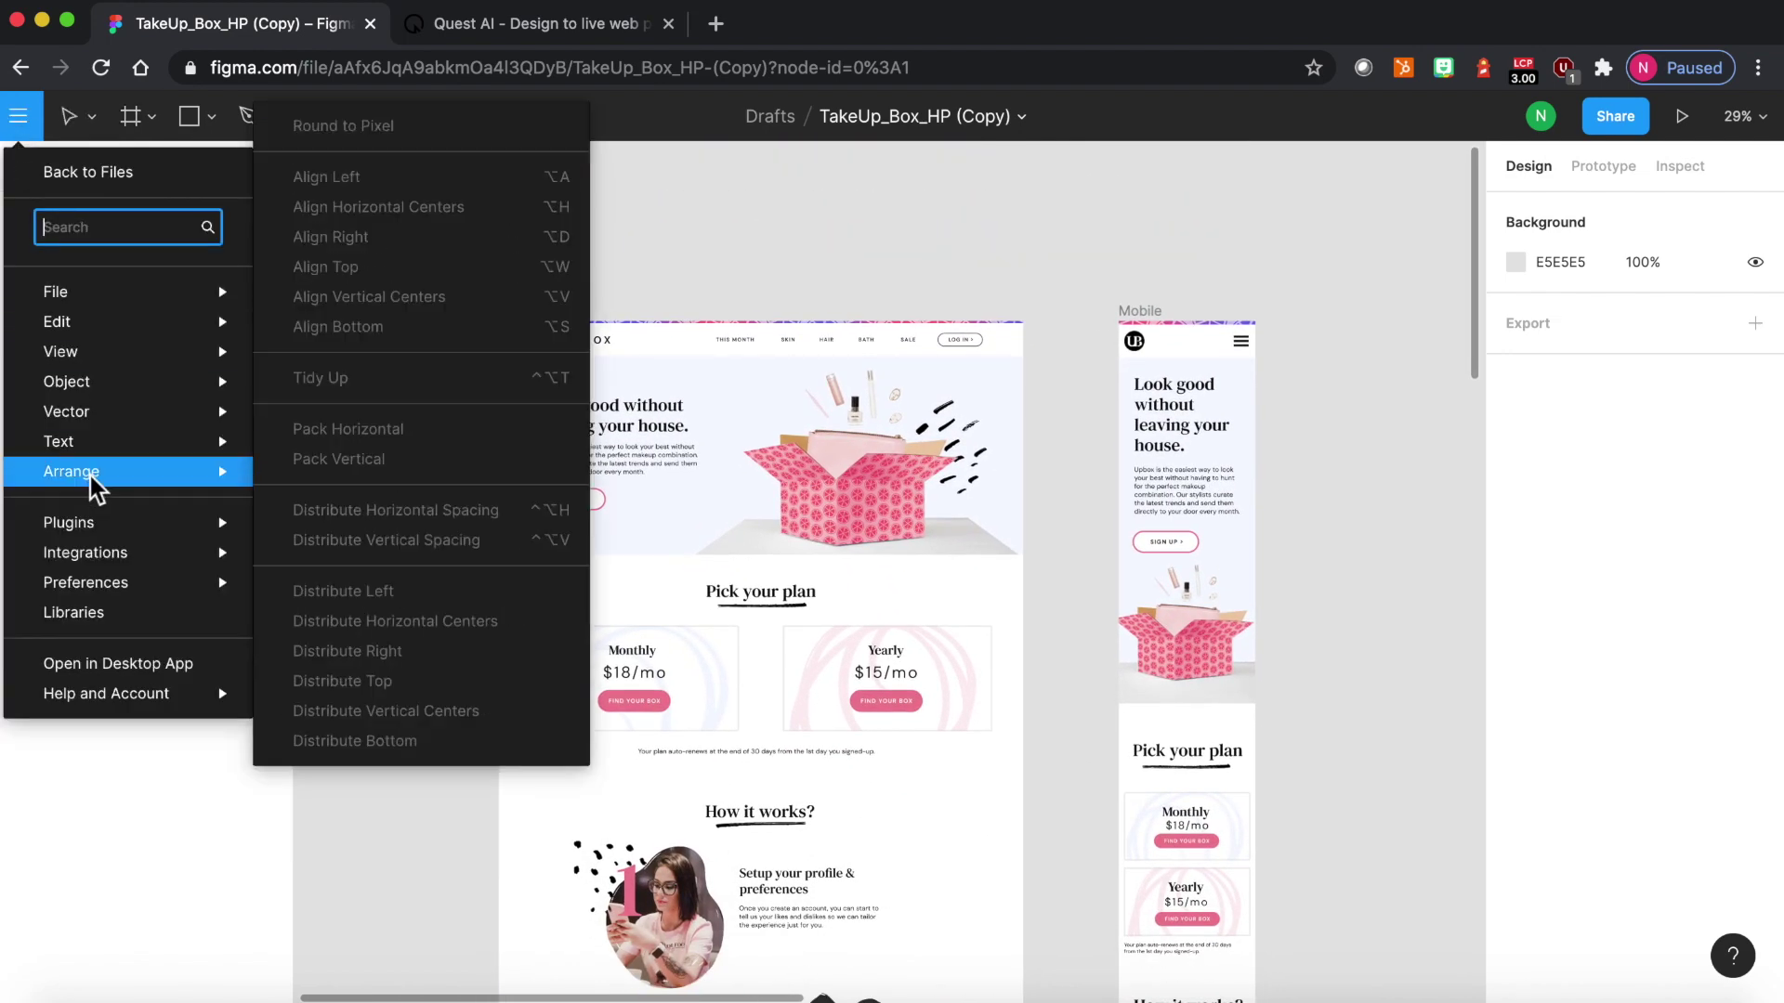
{"action": "mouse_move", "coordinate": [130, 526]}
{"action": "left_click", "coordinate": [301, 522]}
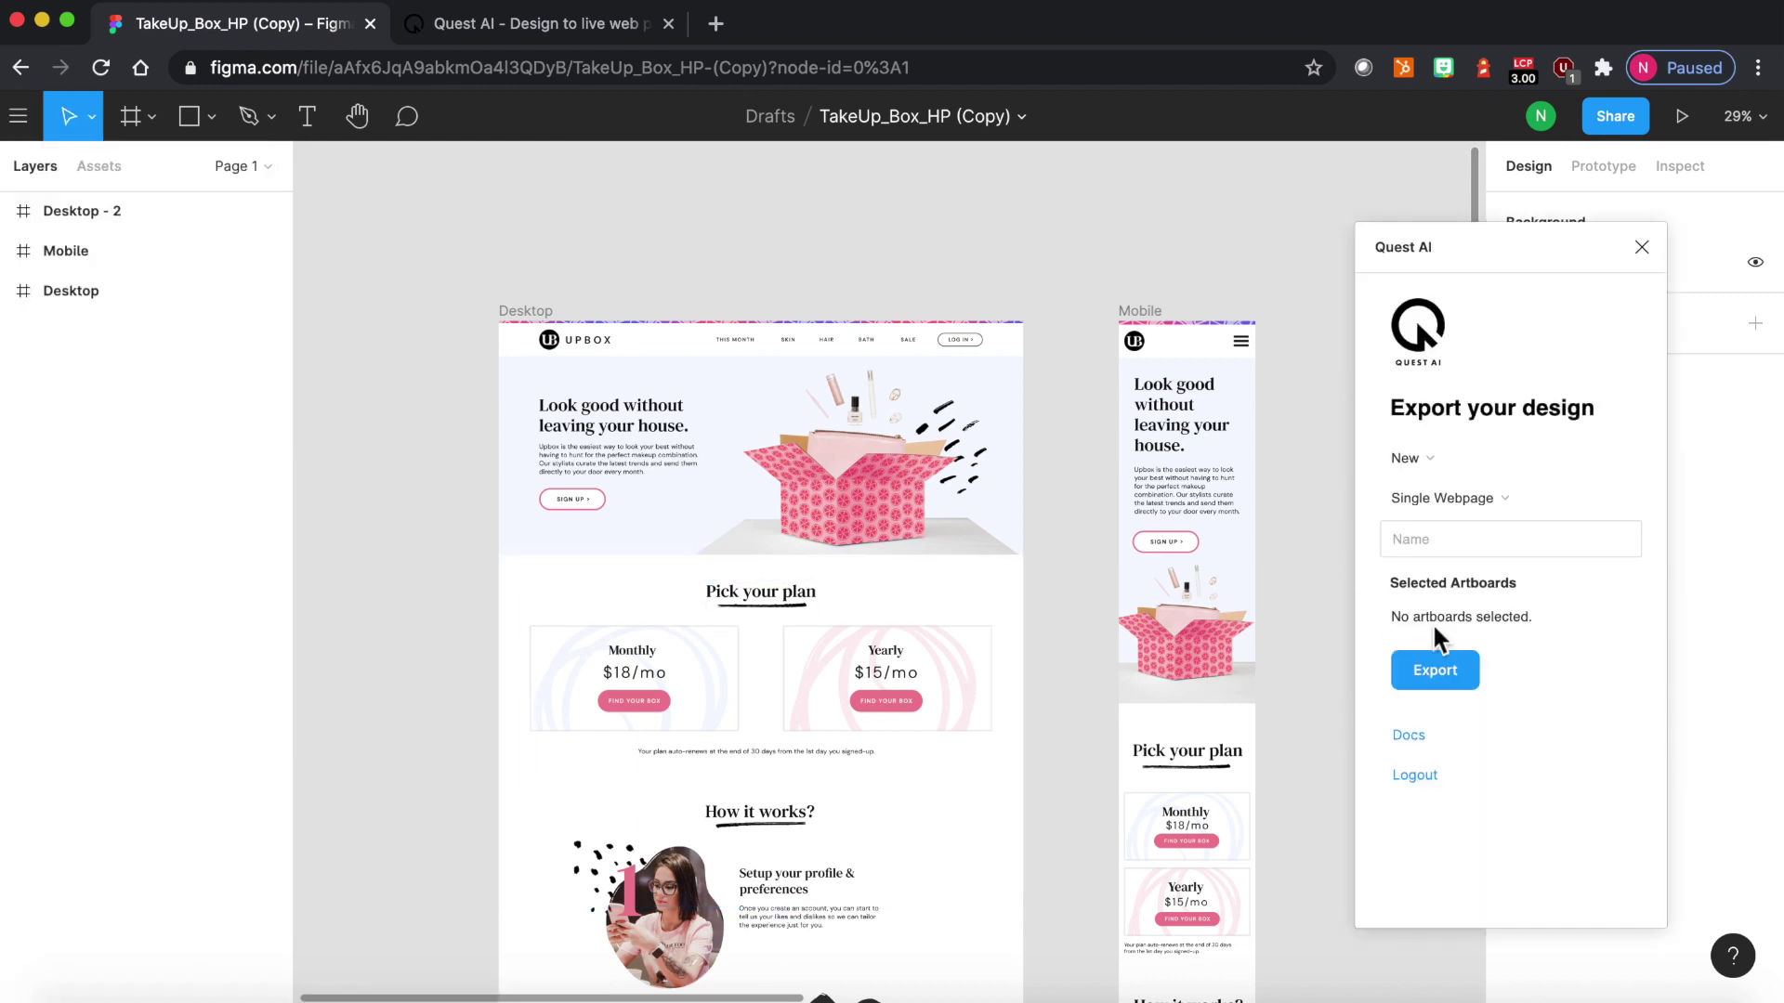
Step: Keep the export set to a New project as a Single Webpage
{"action": "left_click", "coordinate": [1514, 465]}
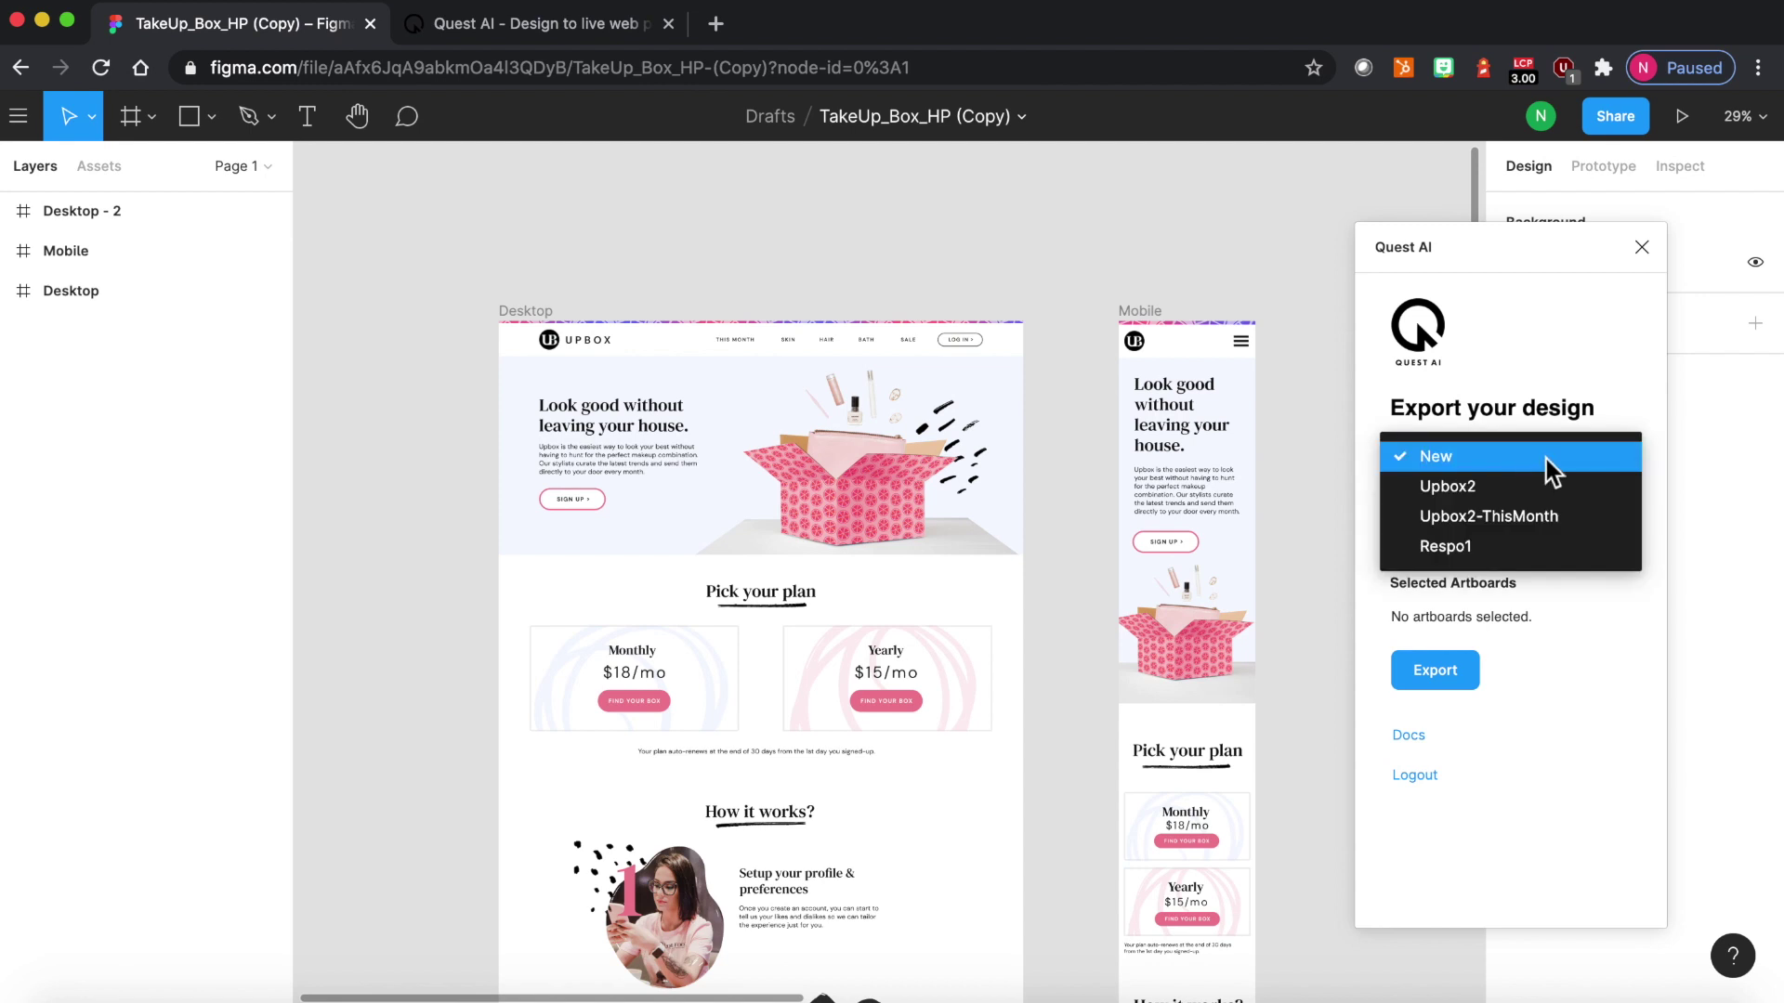
{"action": "left_click", "coordinate": [1545, 459]}
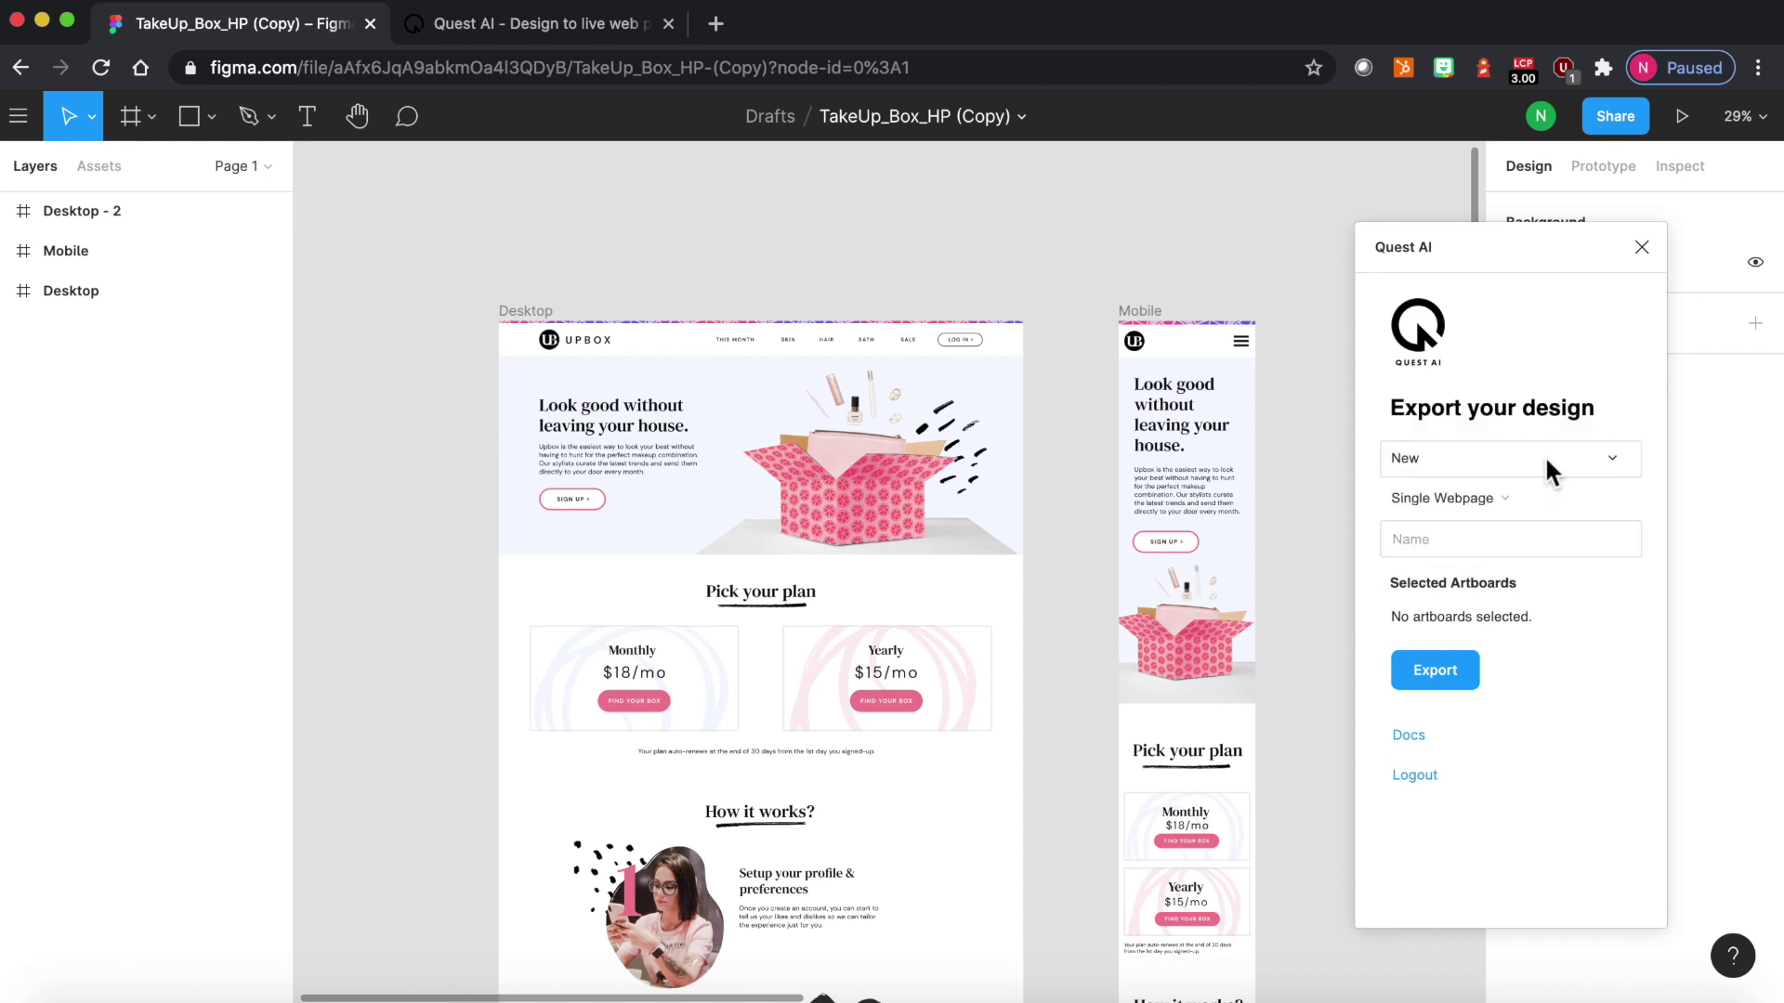
{"action": "left_click", "coordinate": [1535, 510]}
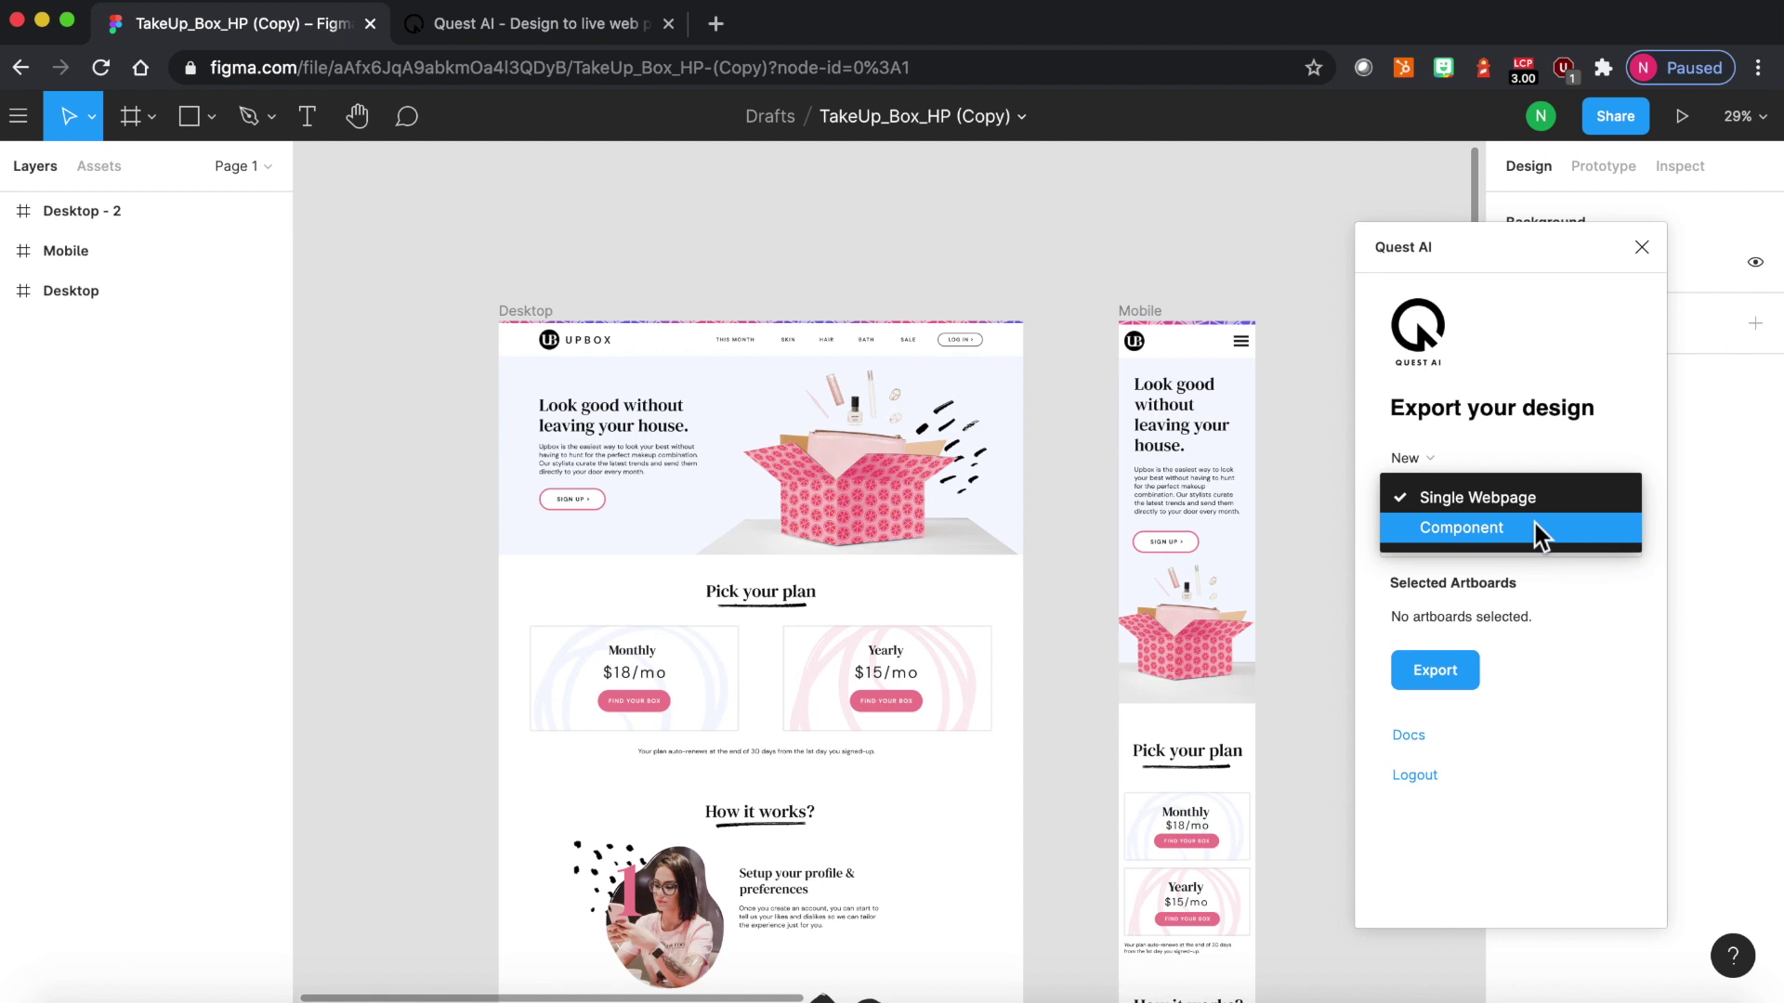
{"action": "left_click", "coordinate": [1656, 528]}
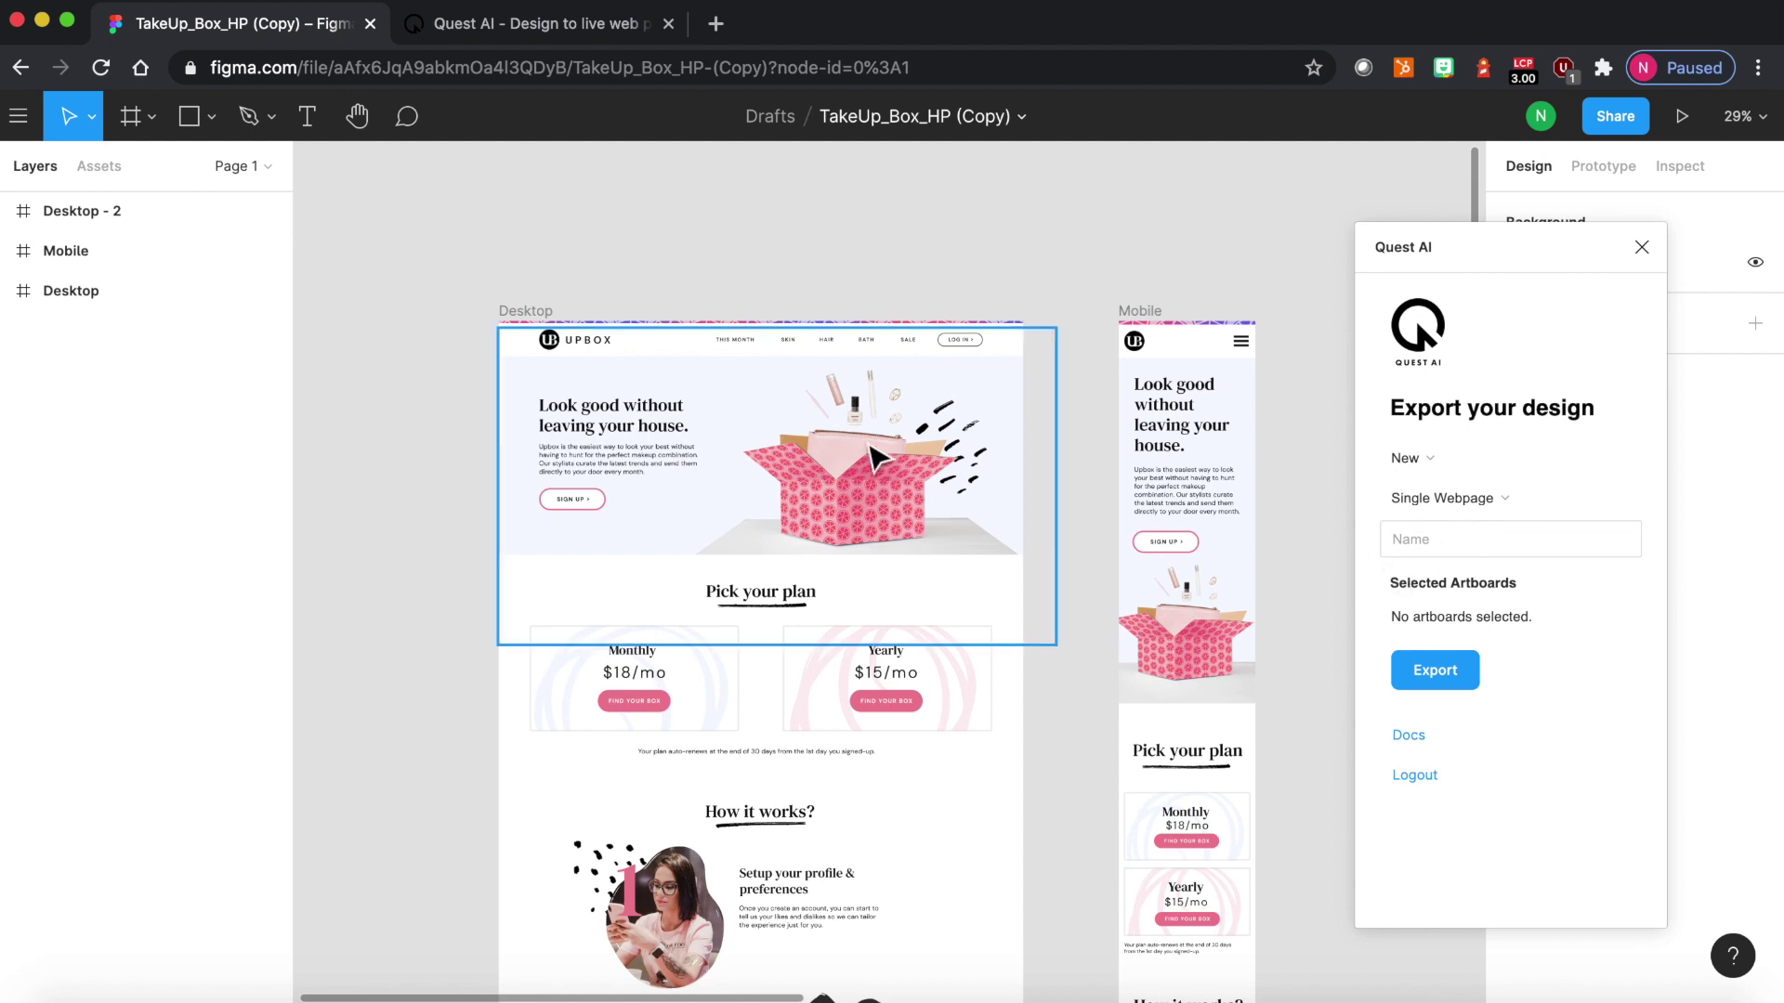
Step: Select the Desktop and Mobile frames and export them to Quest AI named UpBoxHome
{"action": "left_click", "coordinate": [528, 312]}
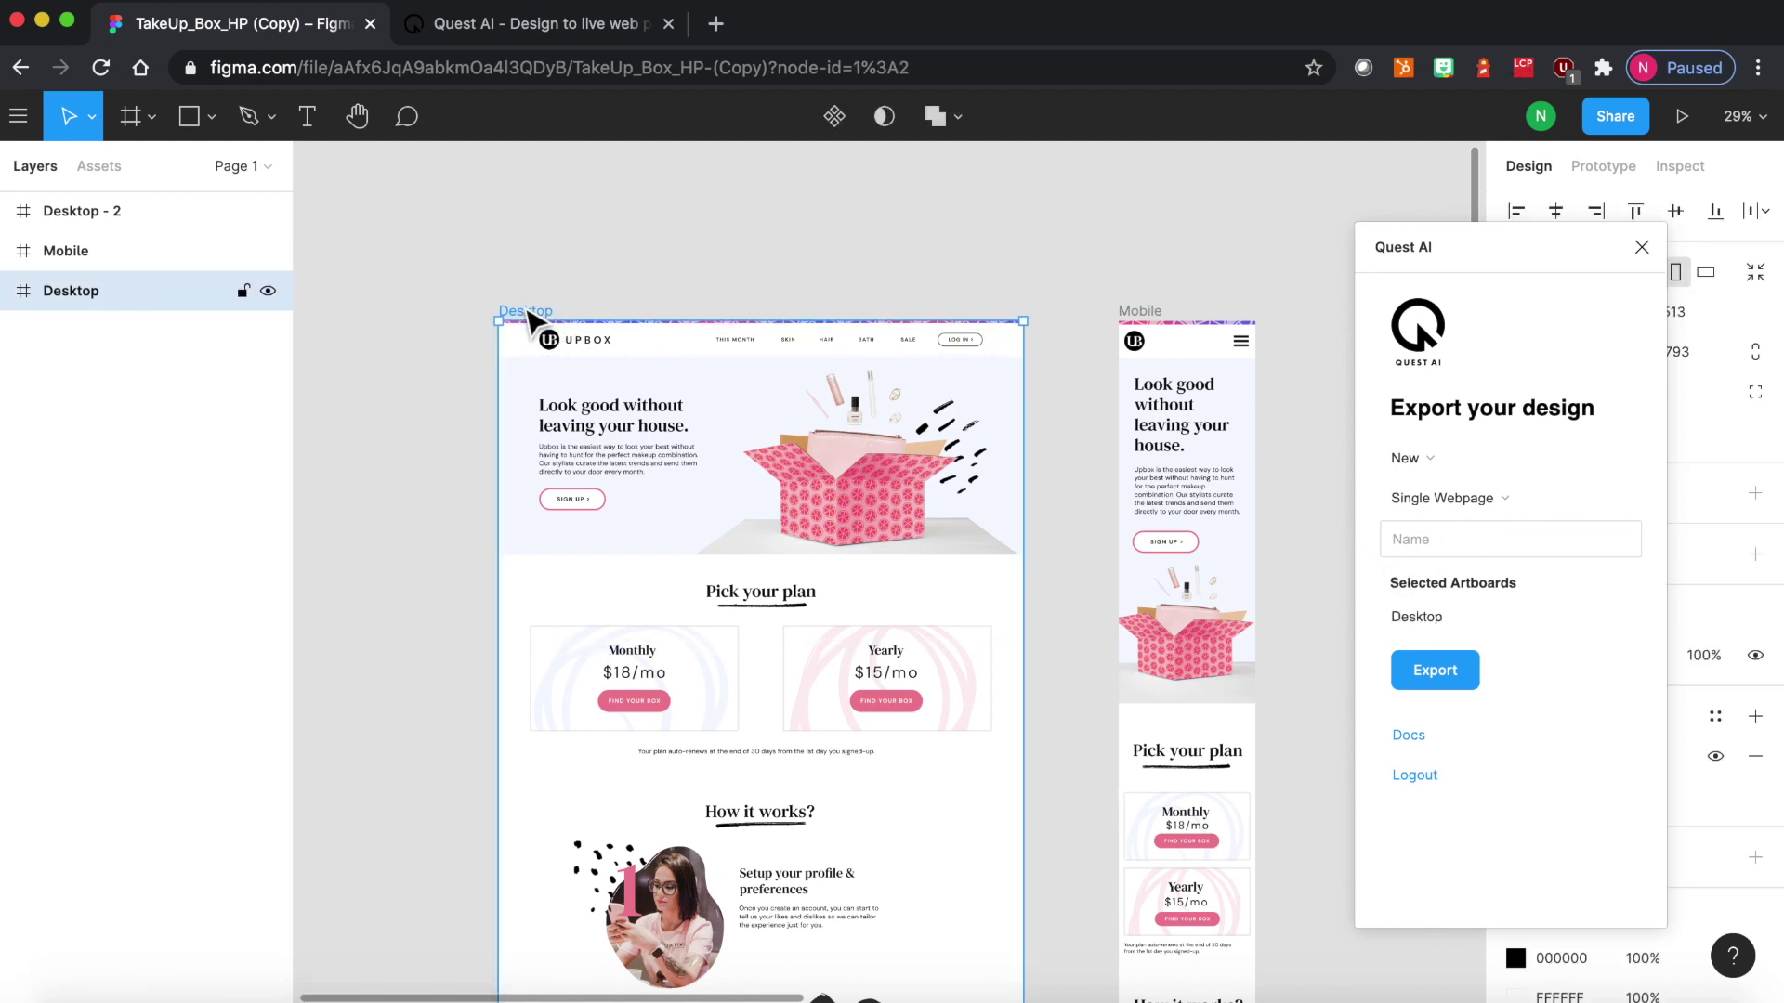
{"action": "left_click", "coordinate": [1147, 316], "text": "shift"}
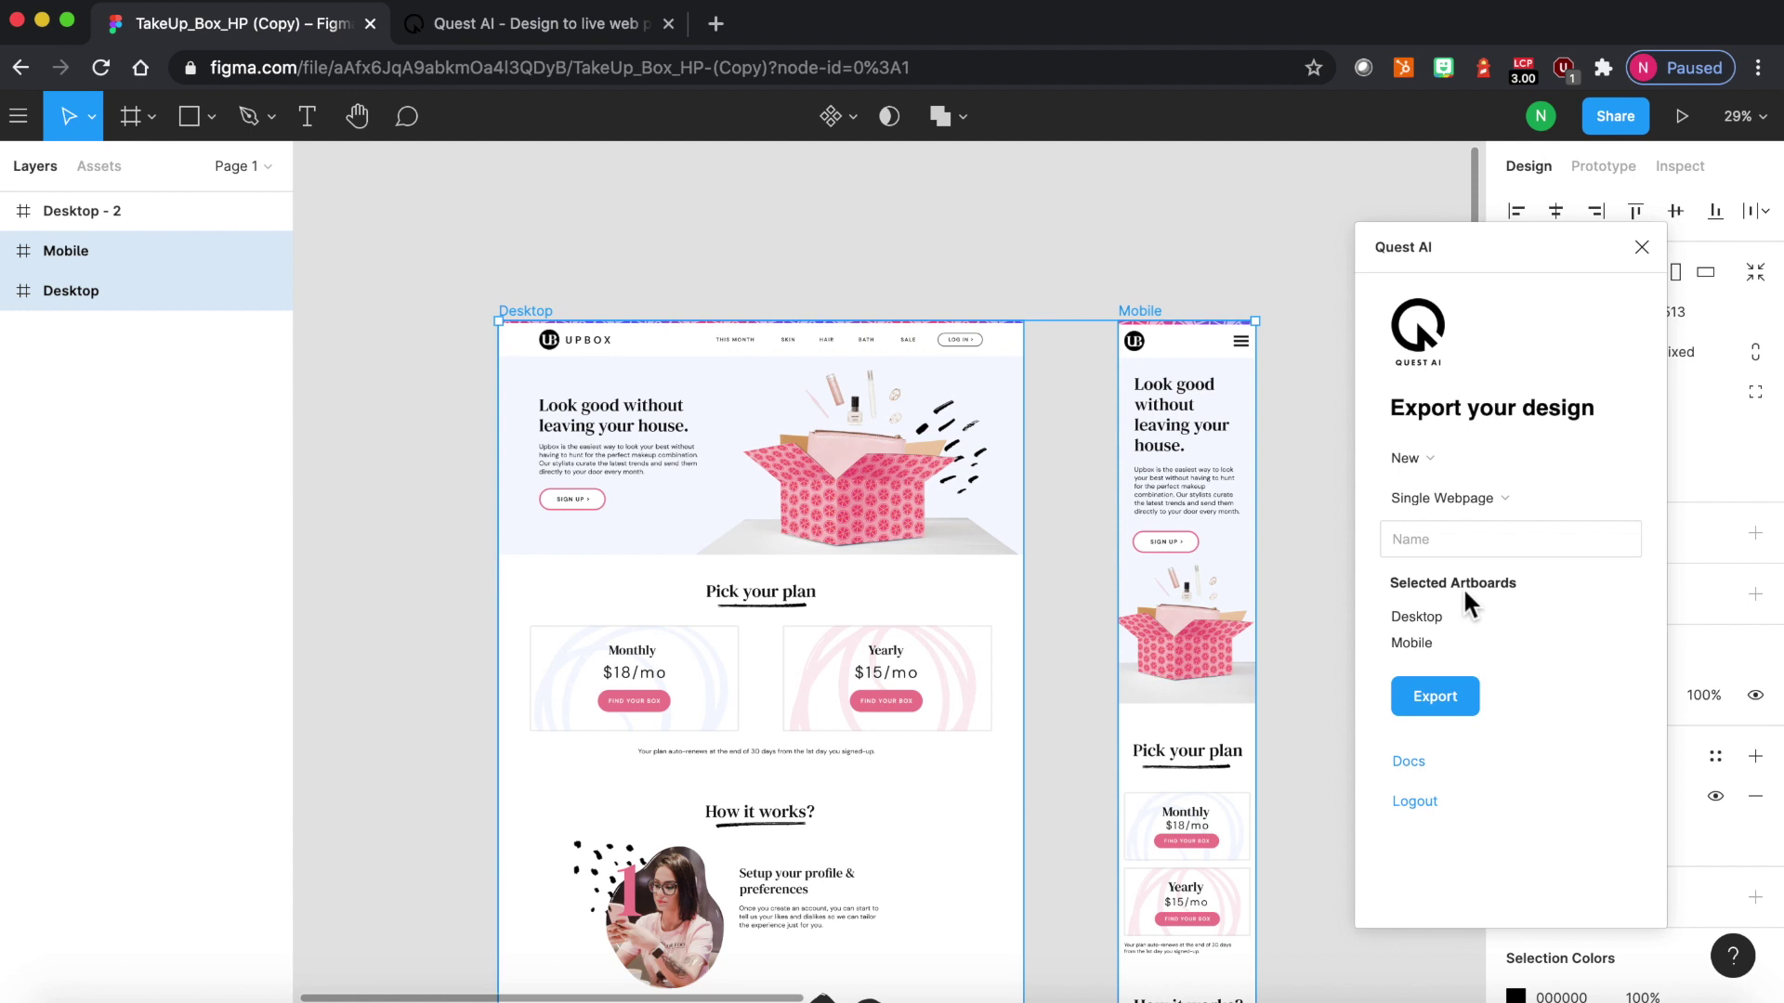
{"action": "left_click", "coordinate": [1455, 546]}
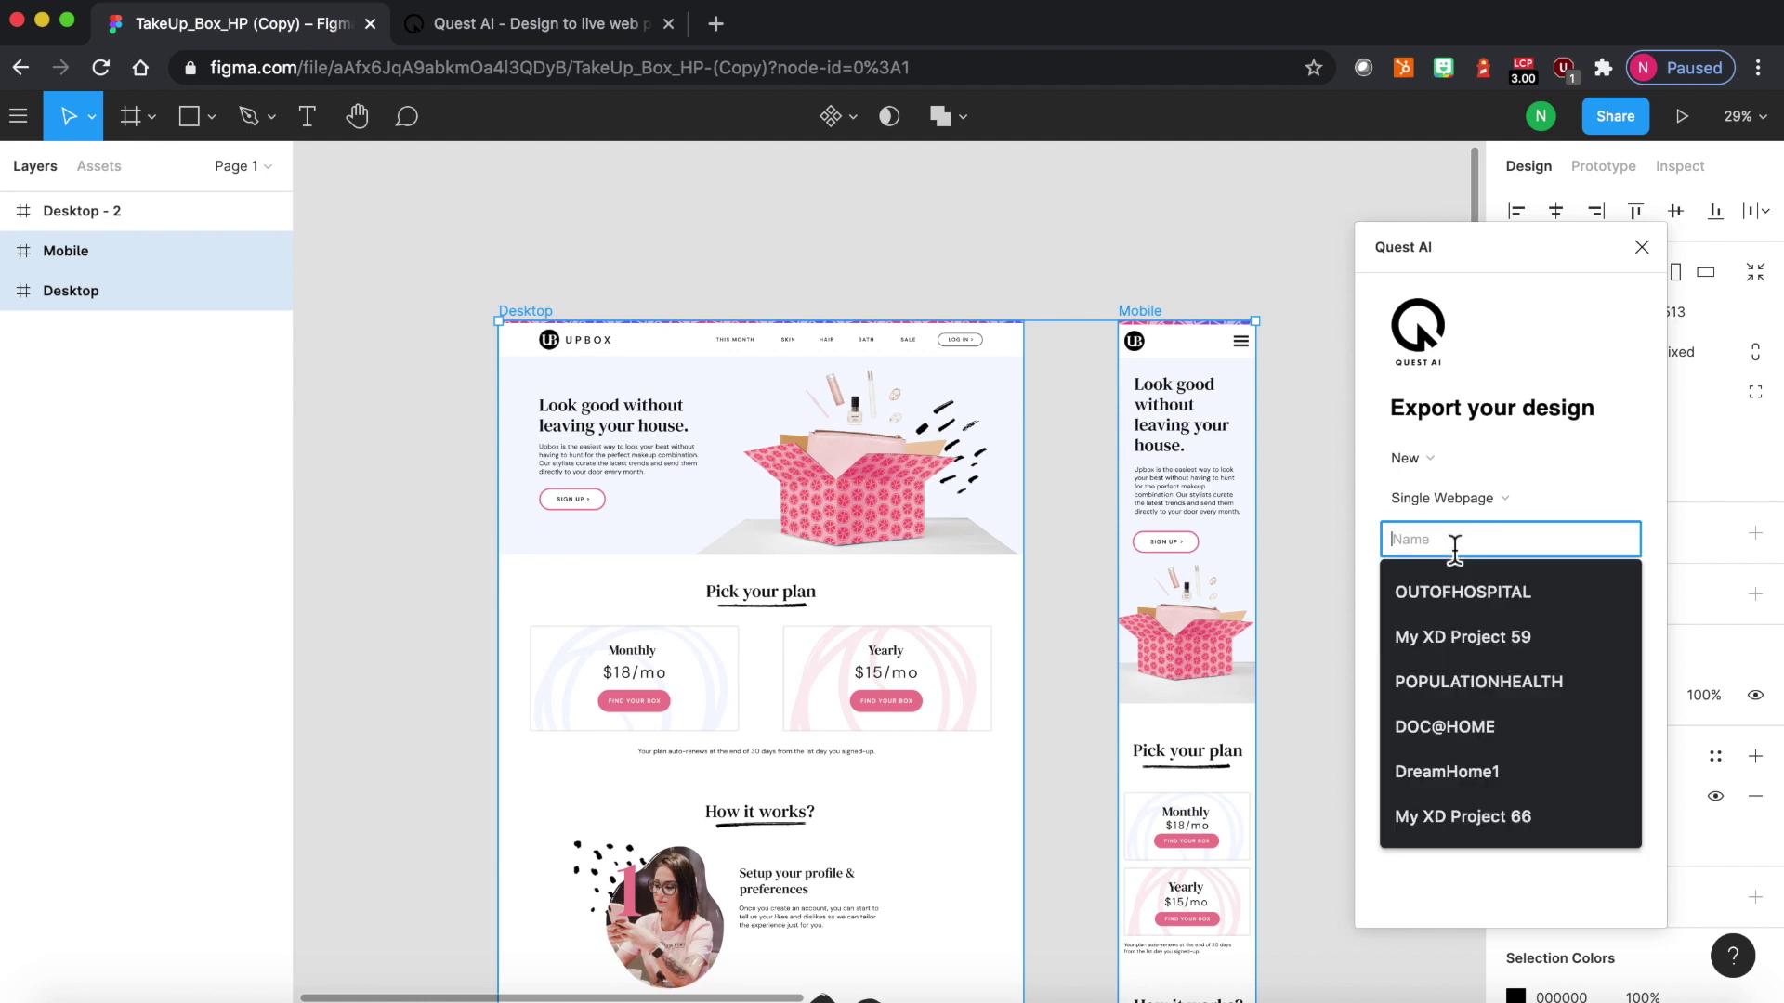
{"action": "type", "text": "UpBox"}
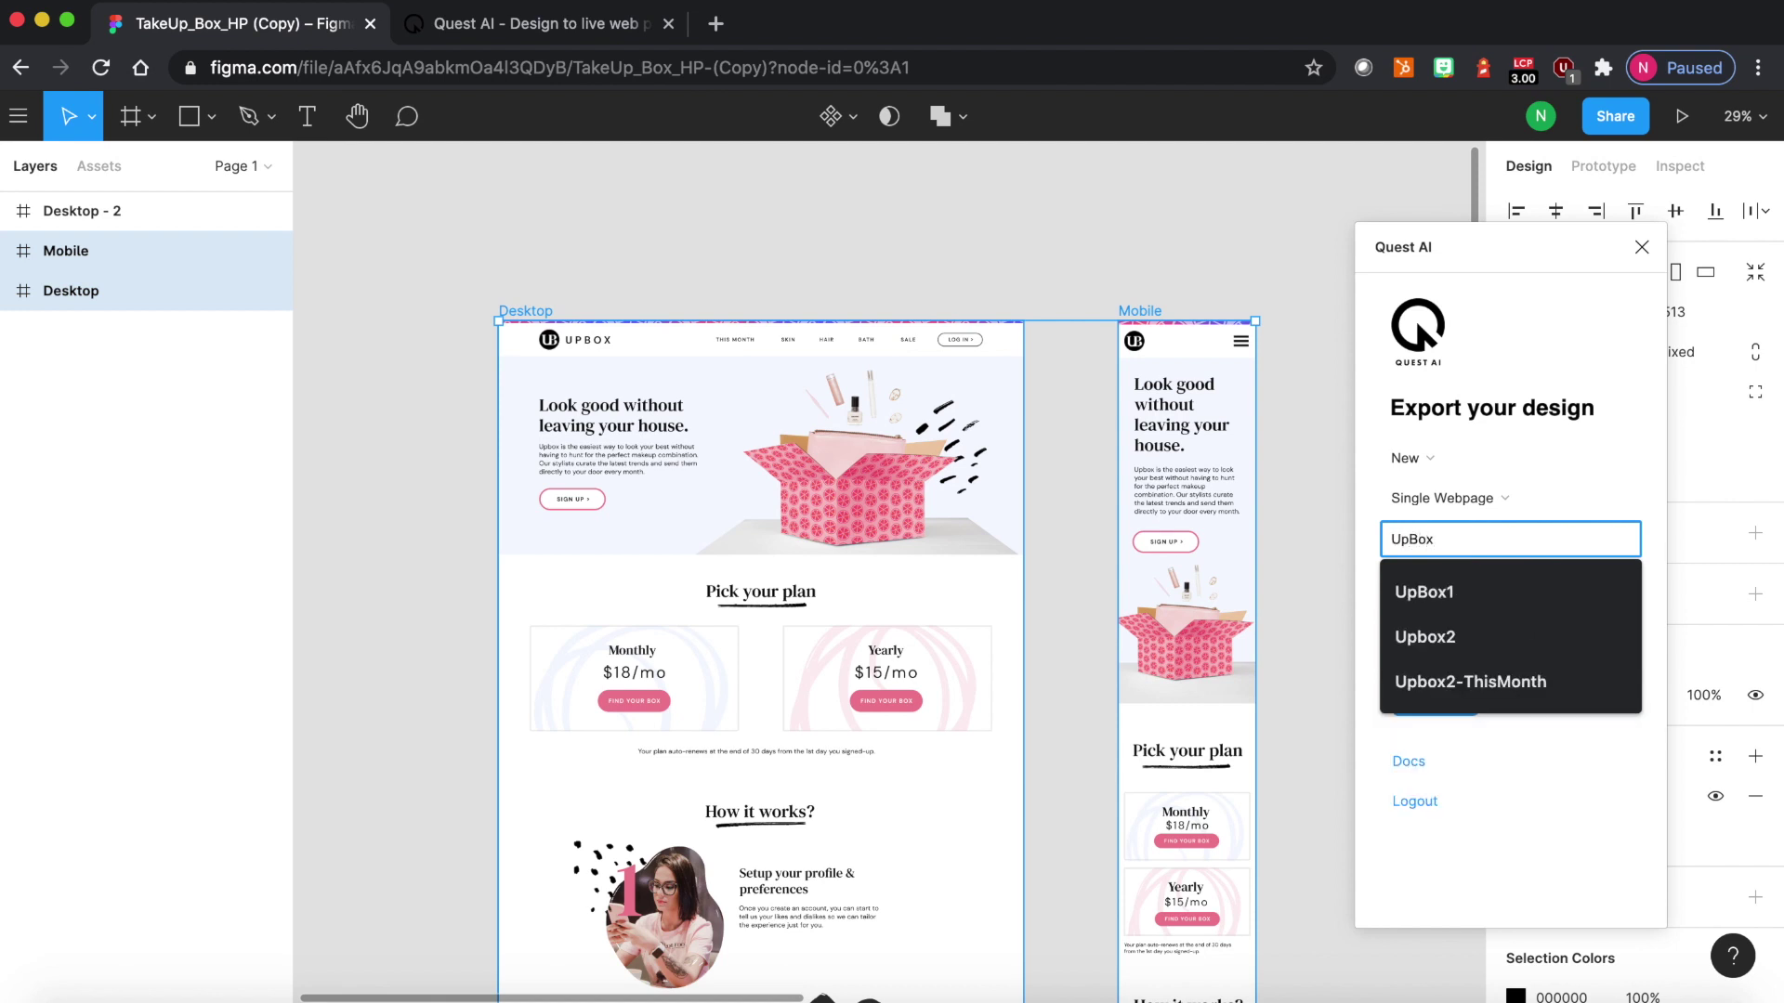
{"action": "type", "text": "Home"}
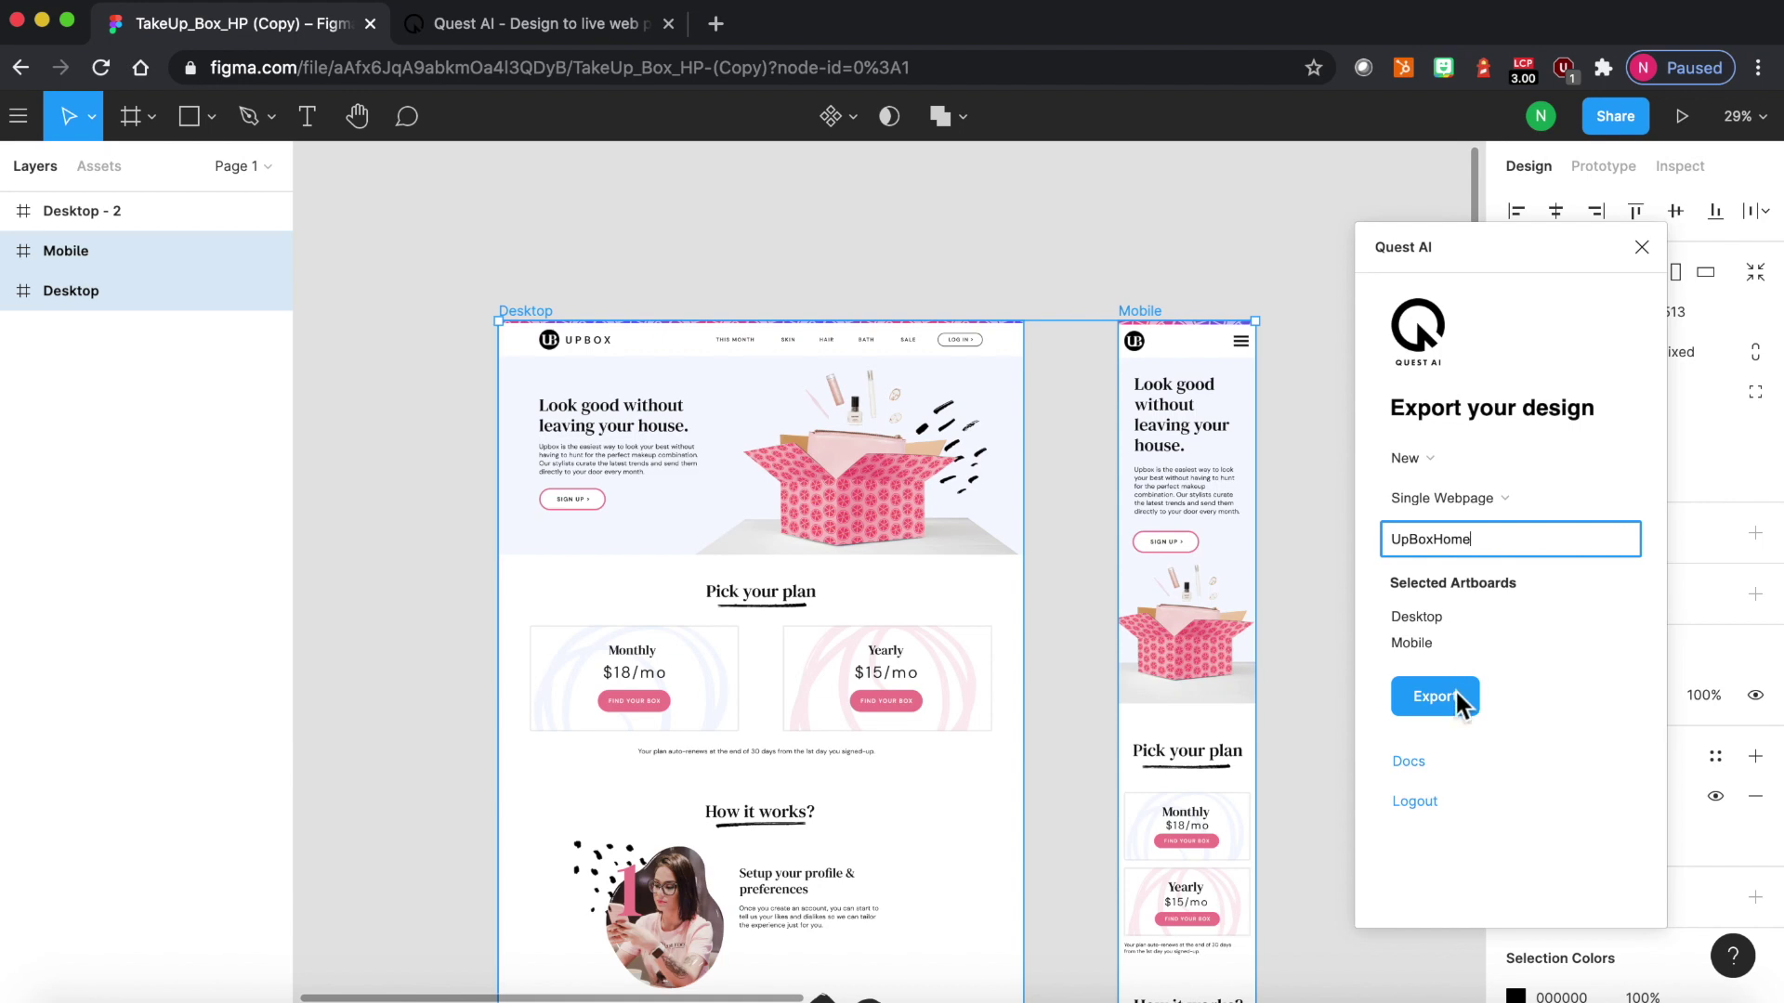
{"action": "left_click", "coordinate": [1454, 691]}
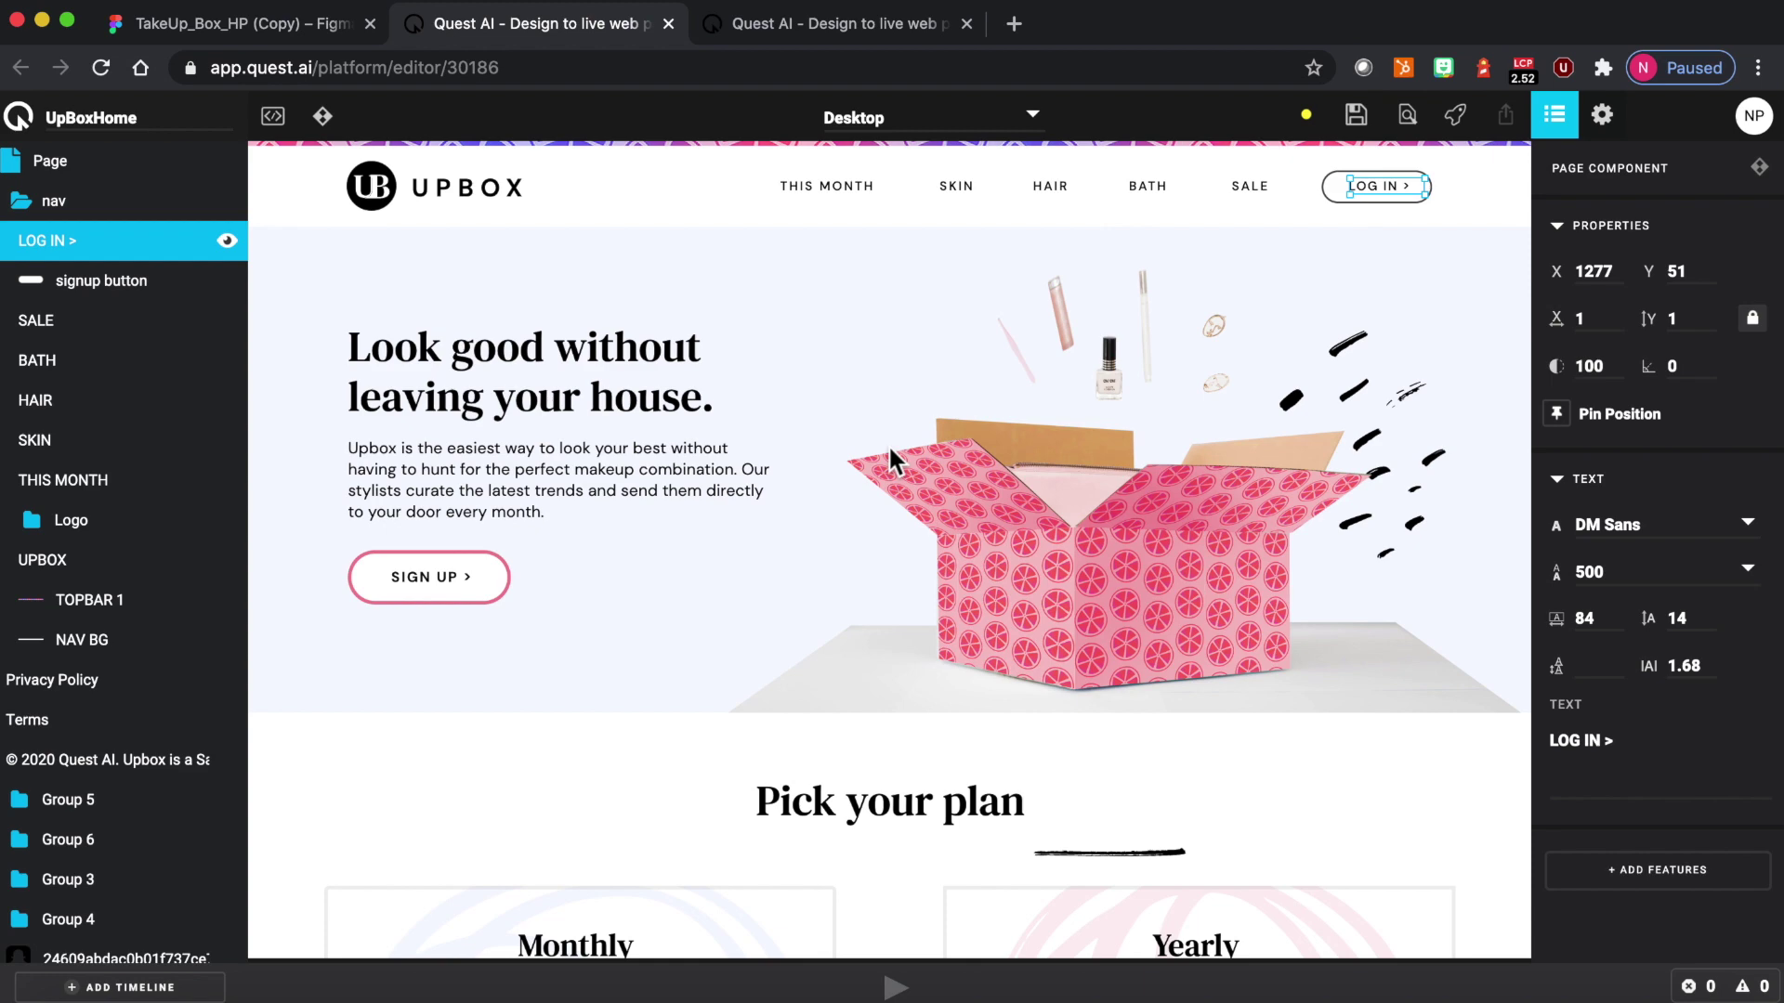
{"action": "scroll", "coordinate": [821, 420], "scroll_direction": "down", "scroll_amount": 10}
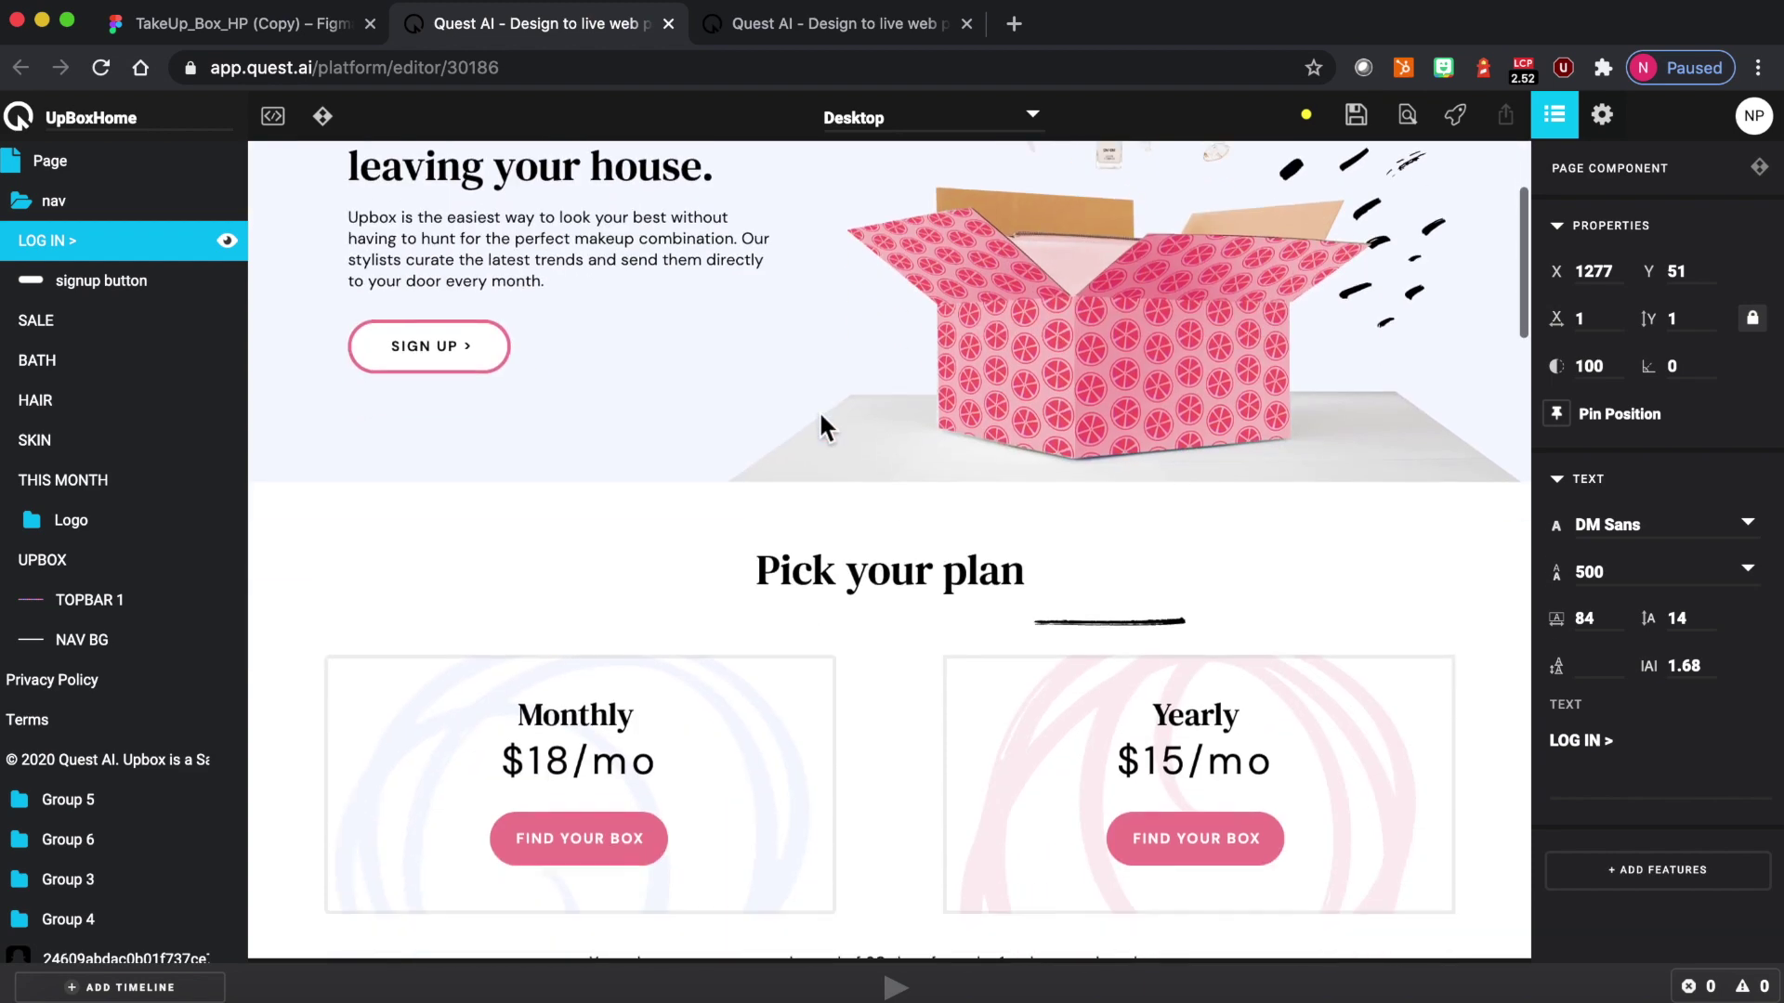
{"action": "scroll", "coordinate": [821, 426], "scroll_direction": "down", "scroll_amount": 15}
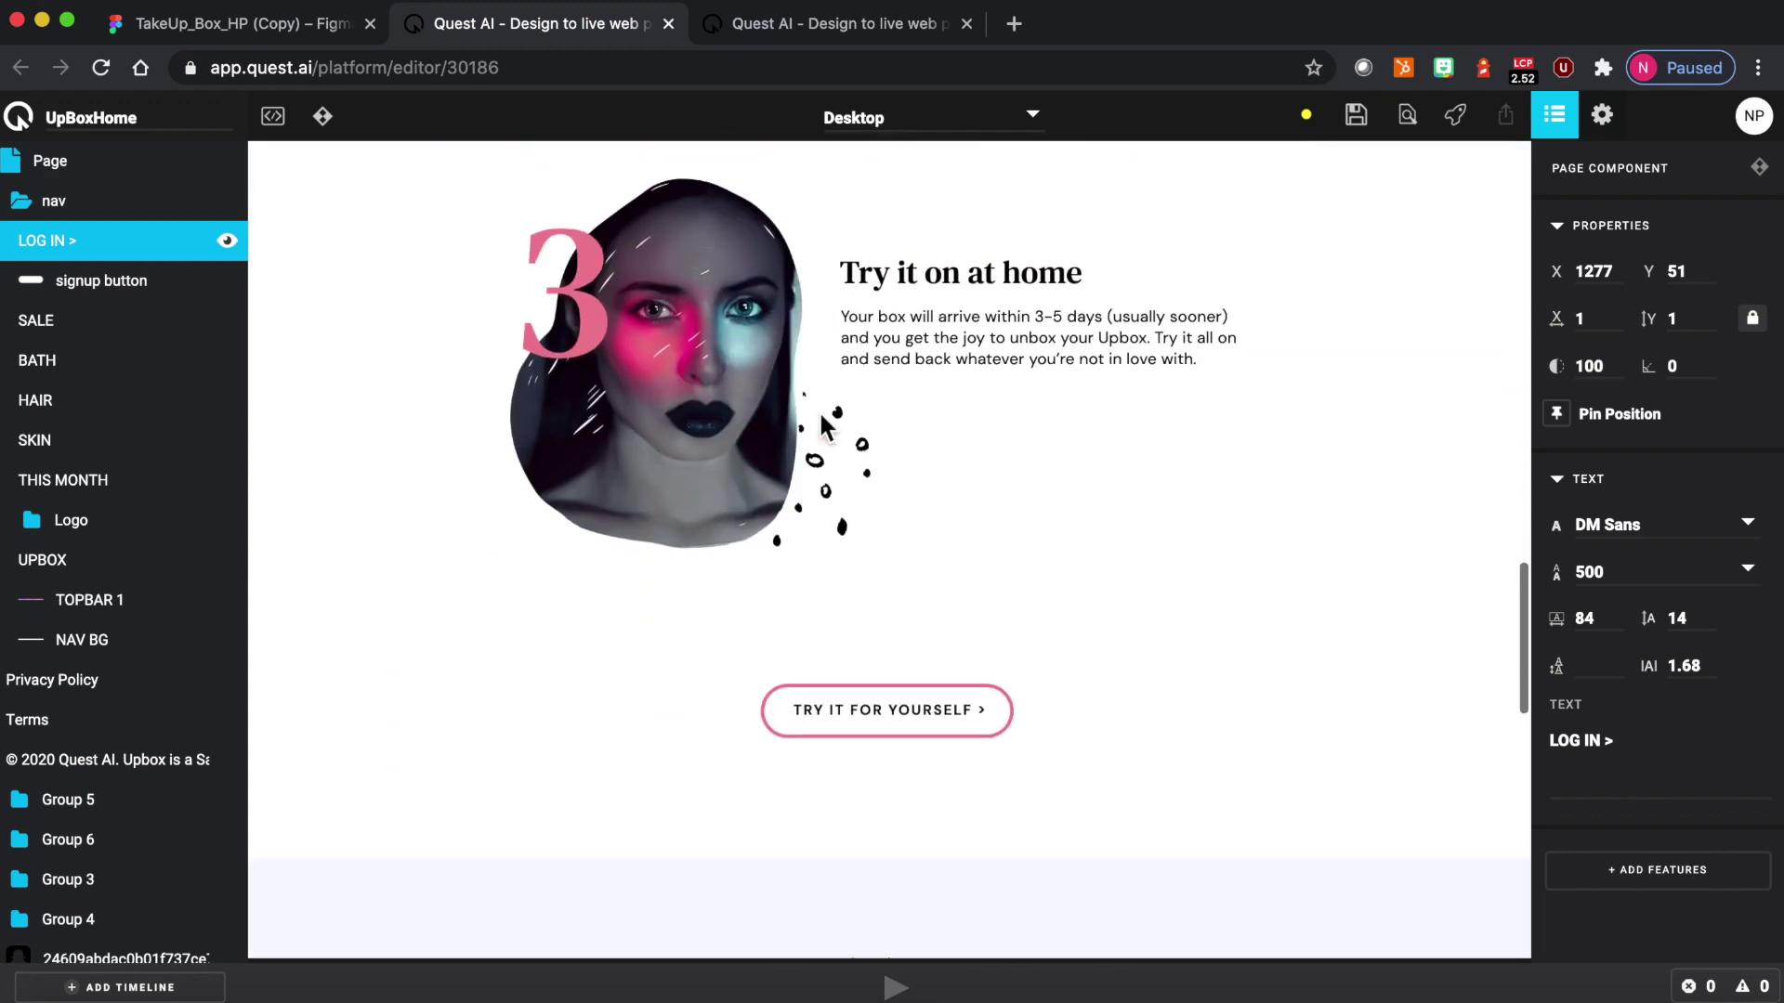
{"action": "scroll", "coordinate": [817, 409], "scroll_direction": "up", "scroll_amount": 20}
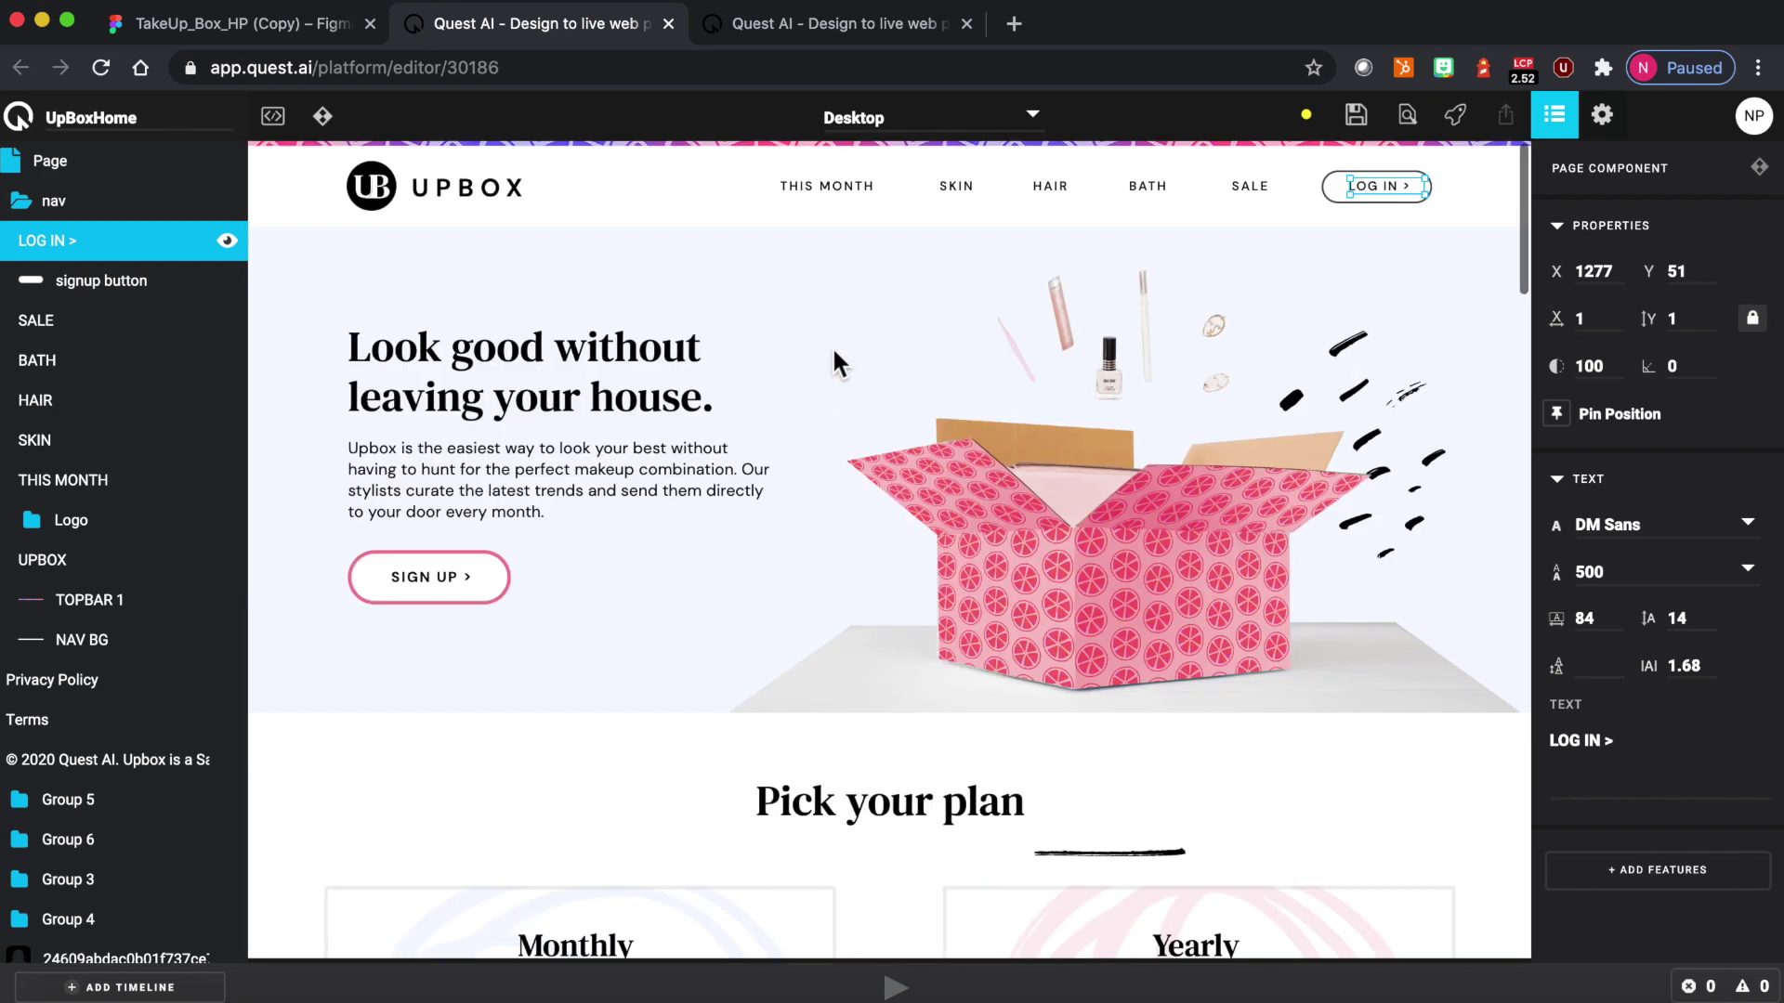
{"action": "left_click", "coordinate": [939, 123]}
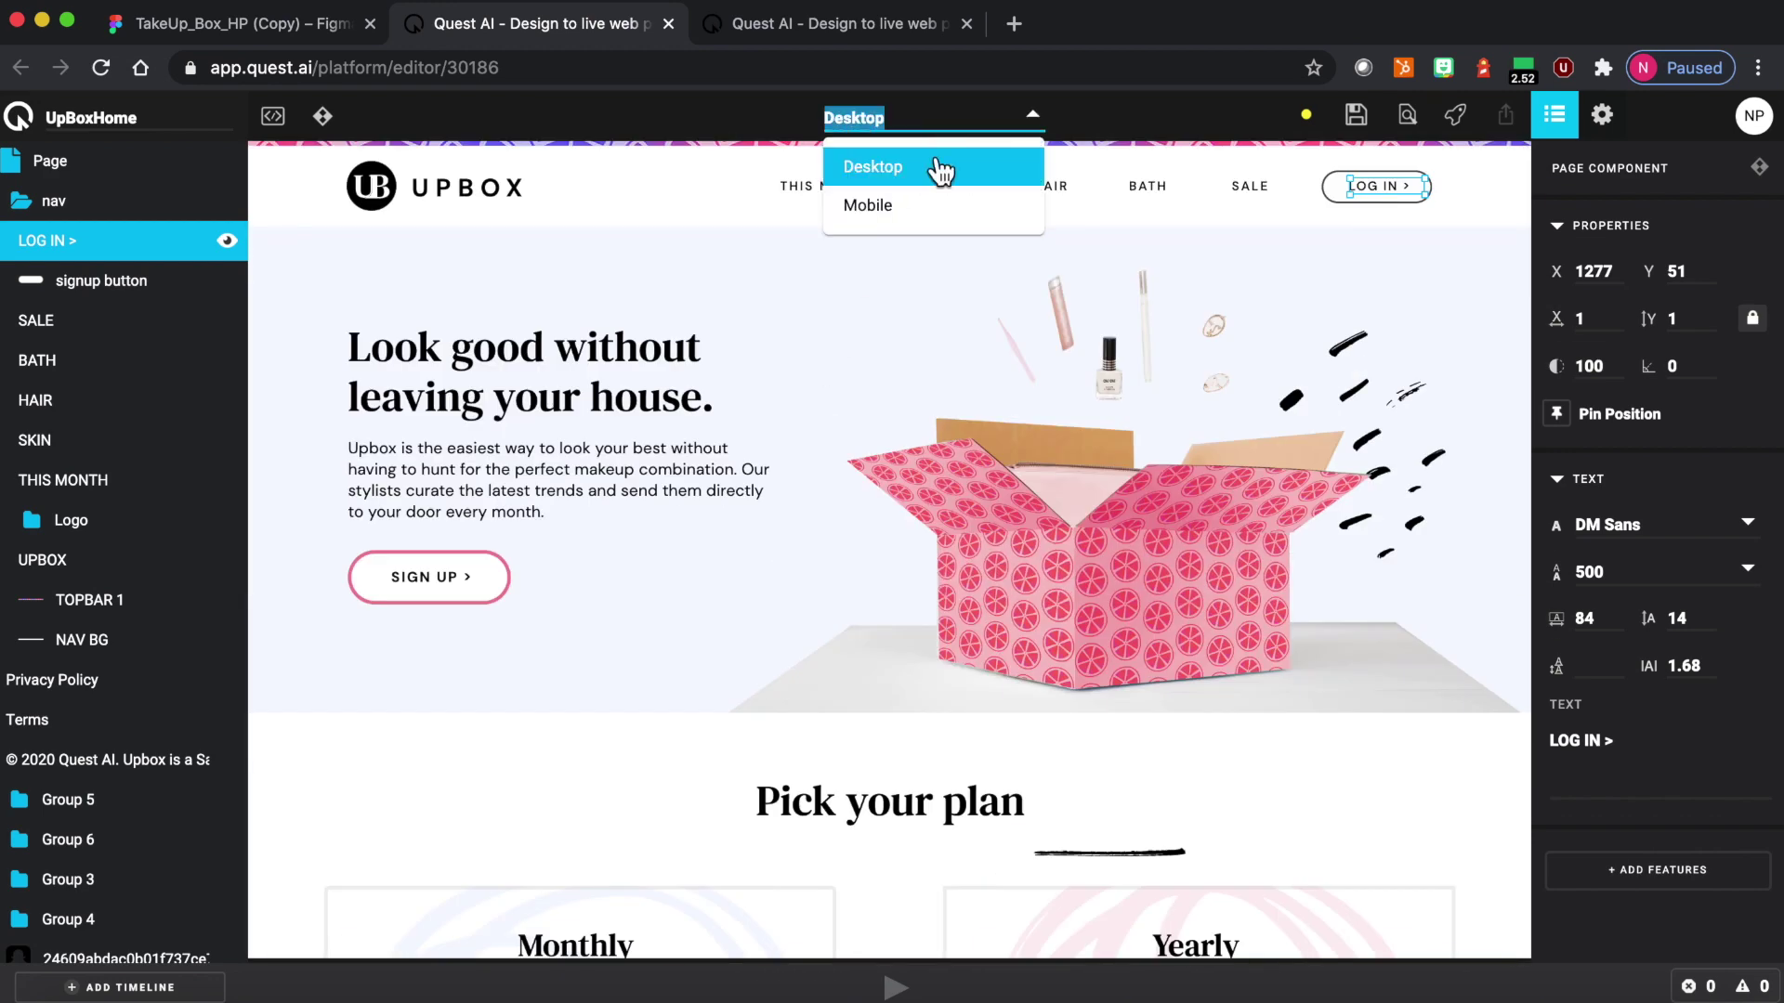
{"action": "left_click", "coordinate": [924, 212]}
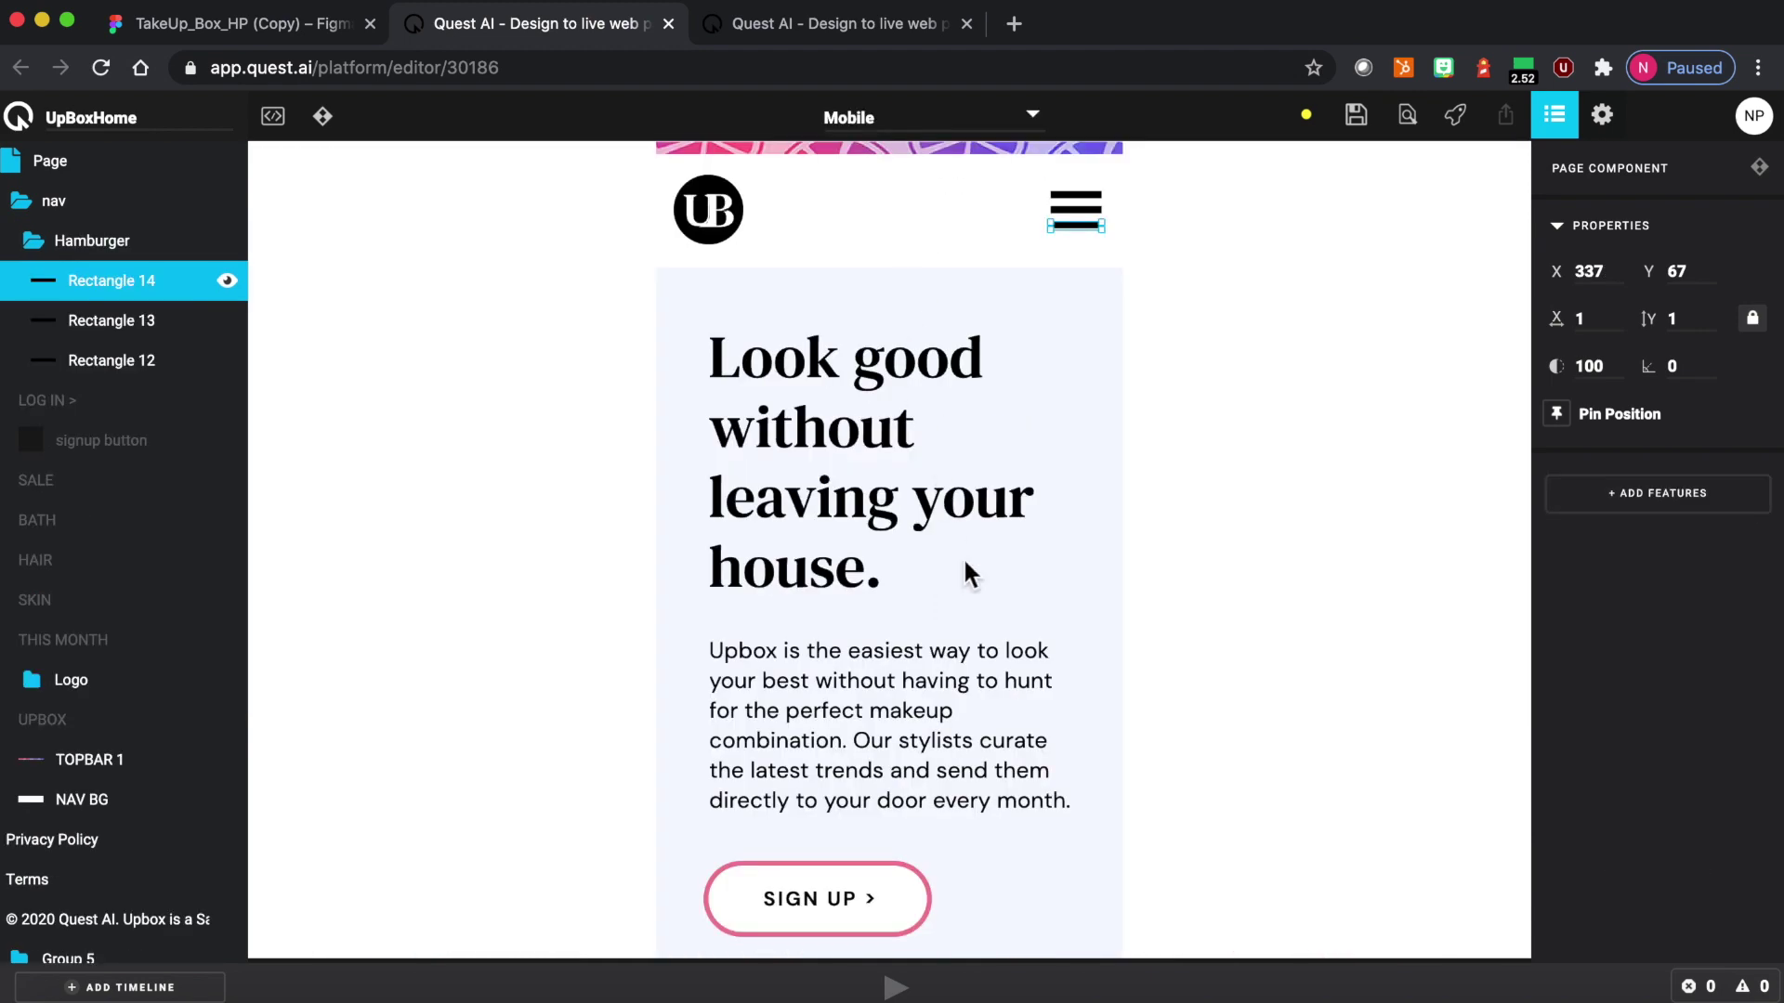
{"action": "scroll", "coordinate": [963, 569], "scroll_direction": "down", "scroll_amount": 10}
{"action": "scroll", "coordinate": [964, 570], "scroll_direction": "down", "scroll_amount": 10}
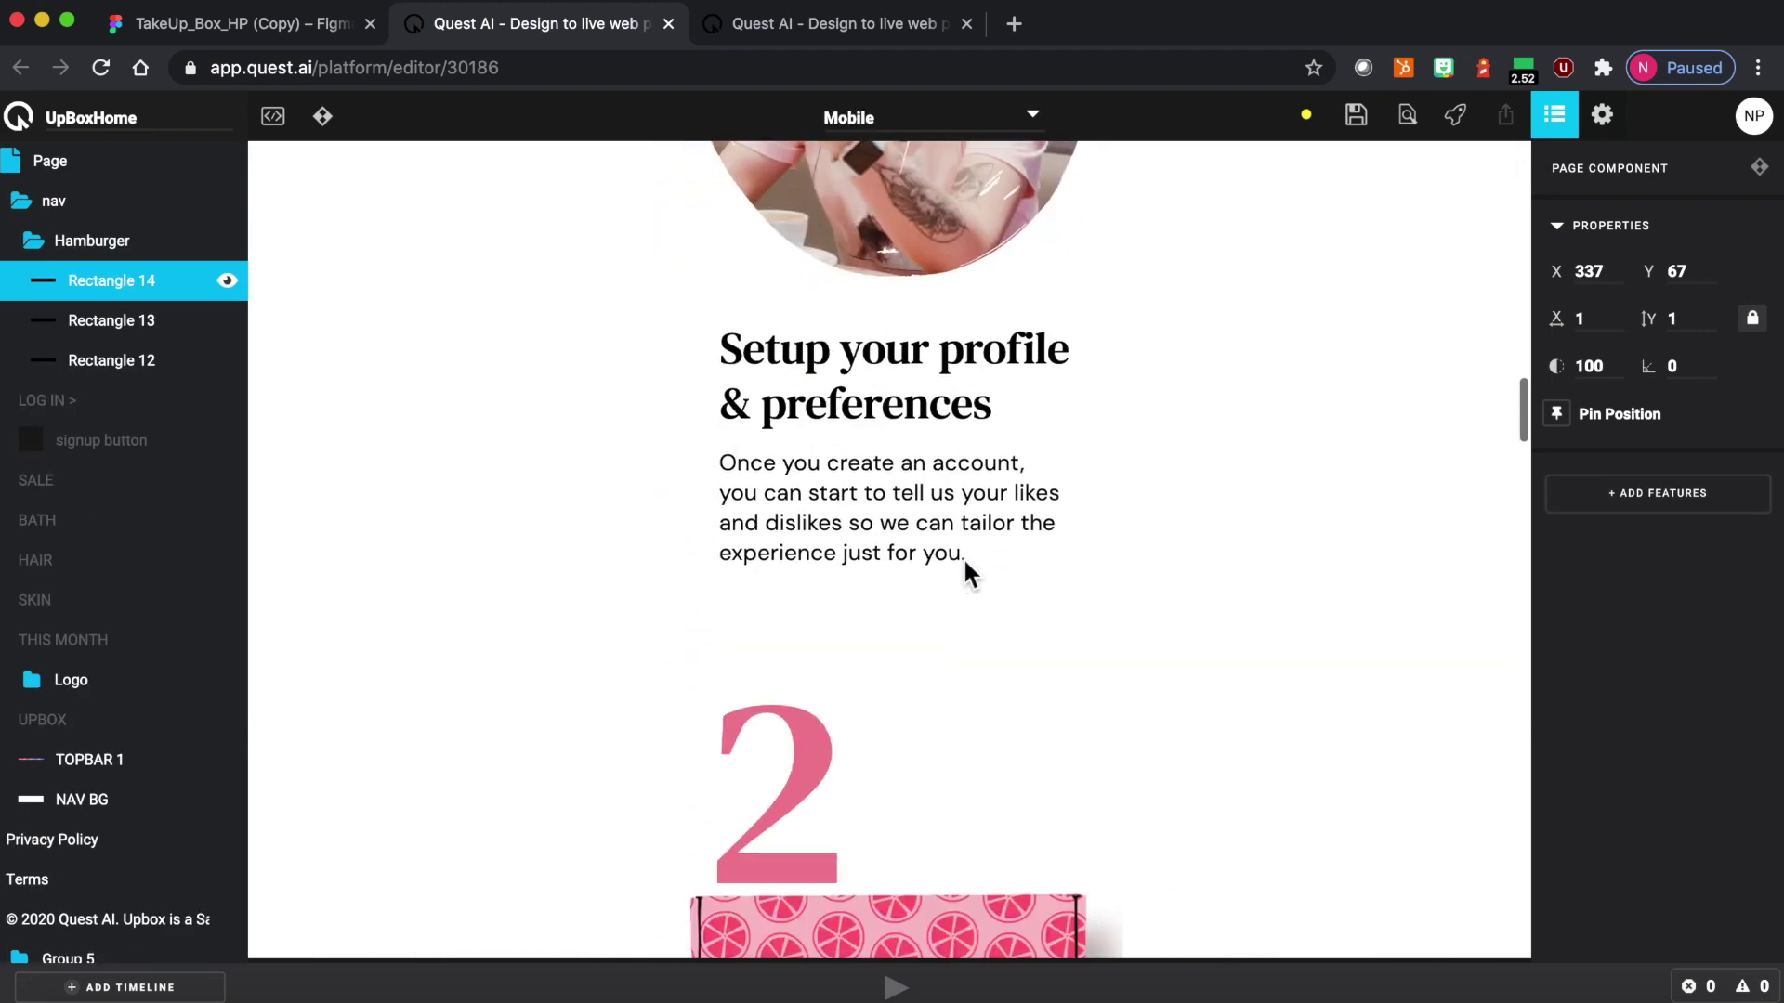
{"action": "scroll", "coordinate": [963, 569], "scroll_direction": "up", "scroll_amount": 20}
{"action": "left_click", "coordinate": [953, 119]}
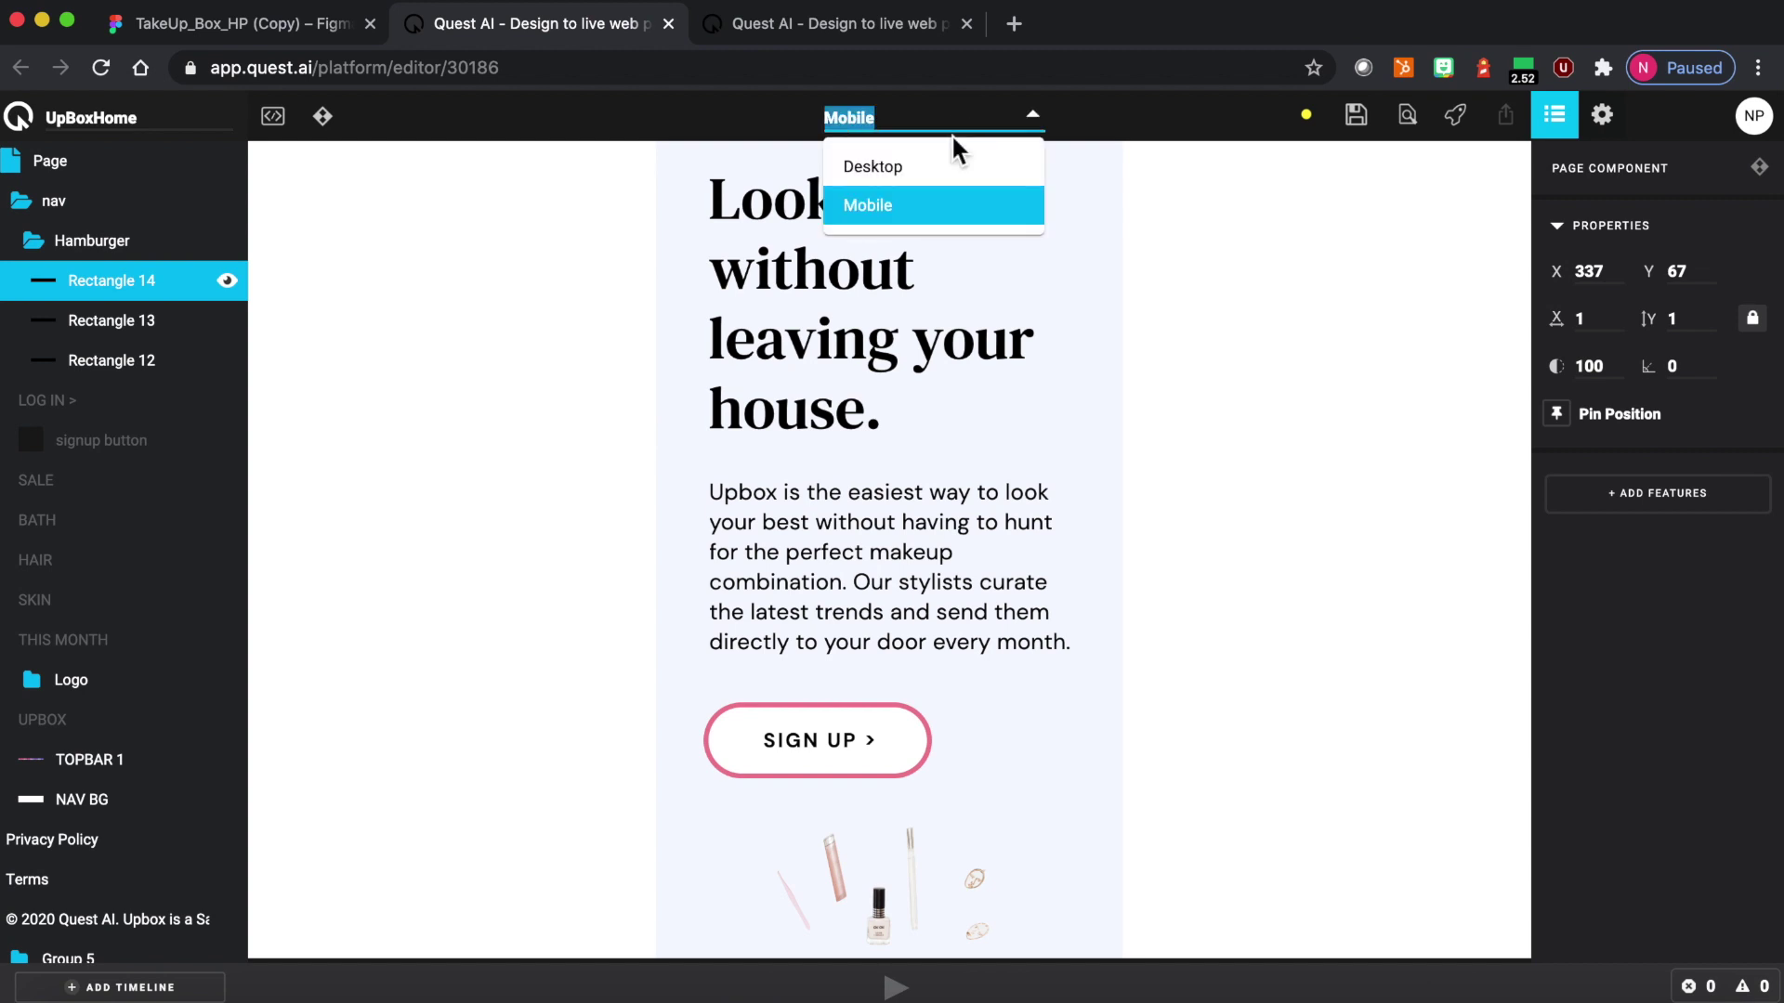
{"action": "left_click", "coordinate": [955, 169]}
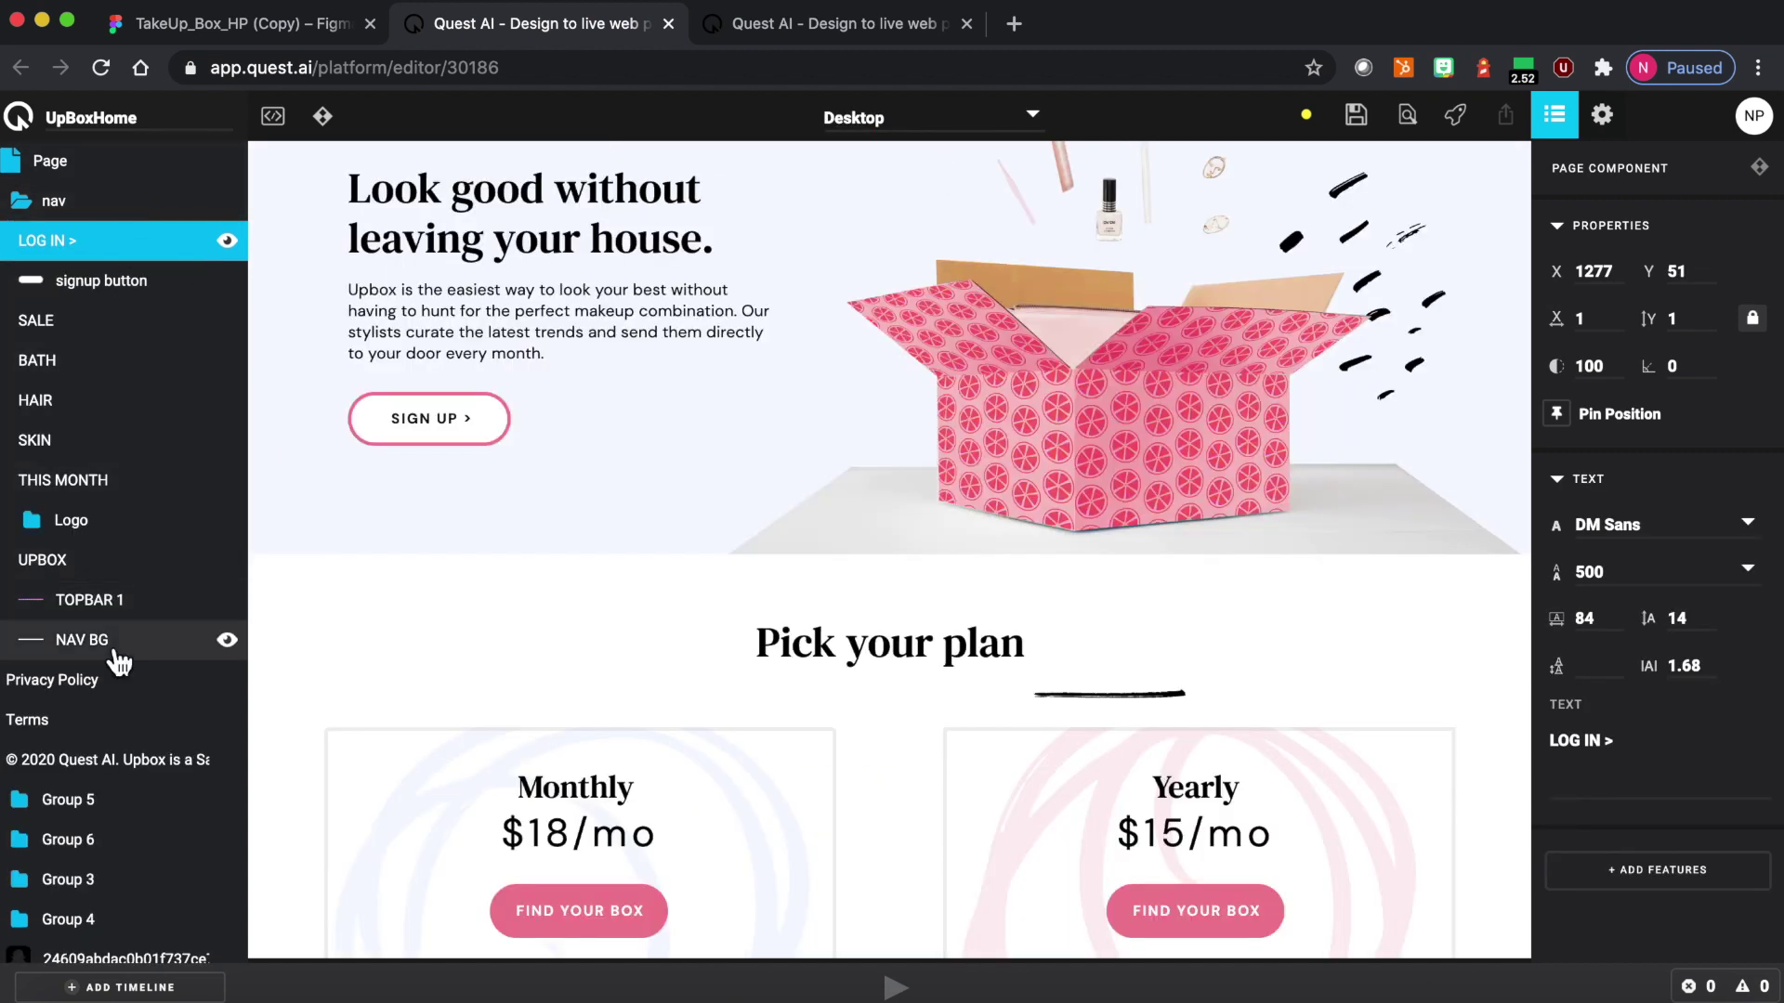
{"action": "scroll", "coordinate": [116, 655], "scroll_direction": "down", "scroll_amount": 5}
{"action": "scroll", "coordinate": [111, 650], "scroll_direction": "up", "scroll_amount": 5}
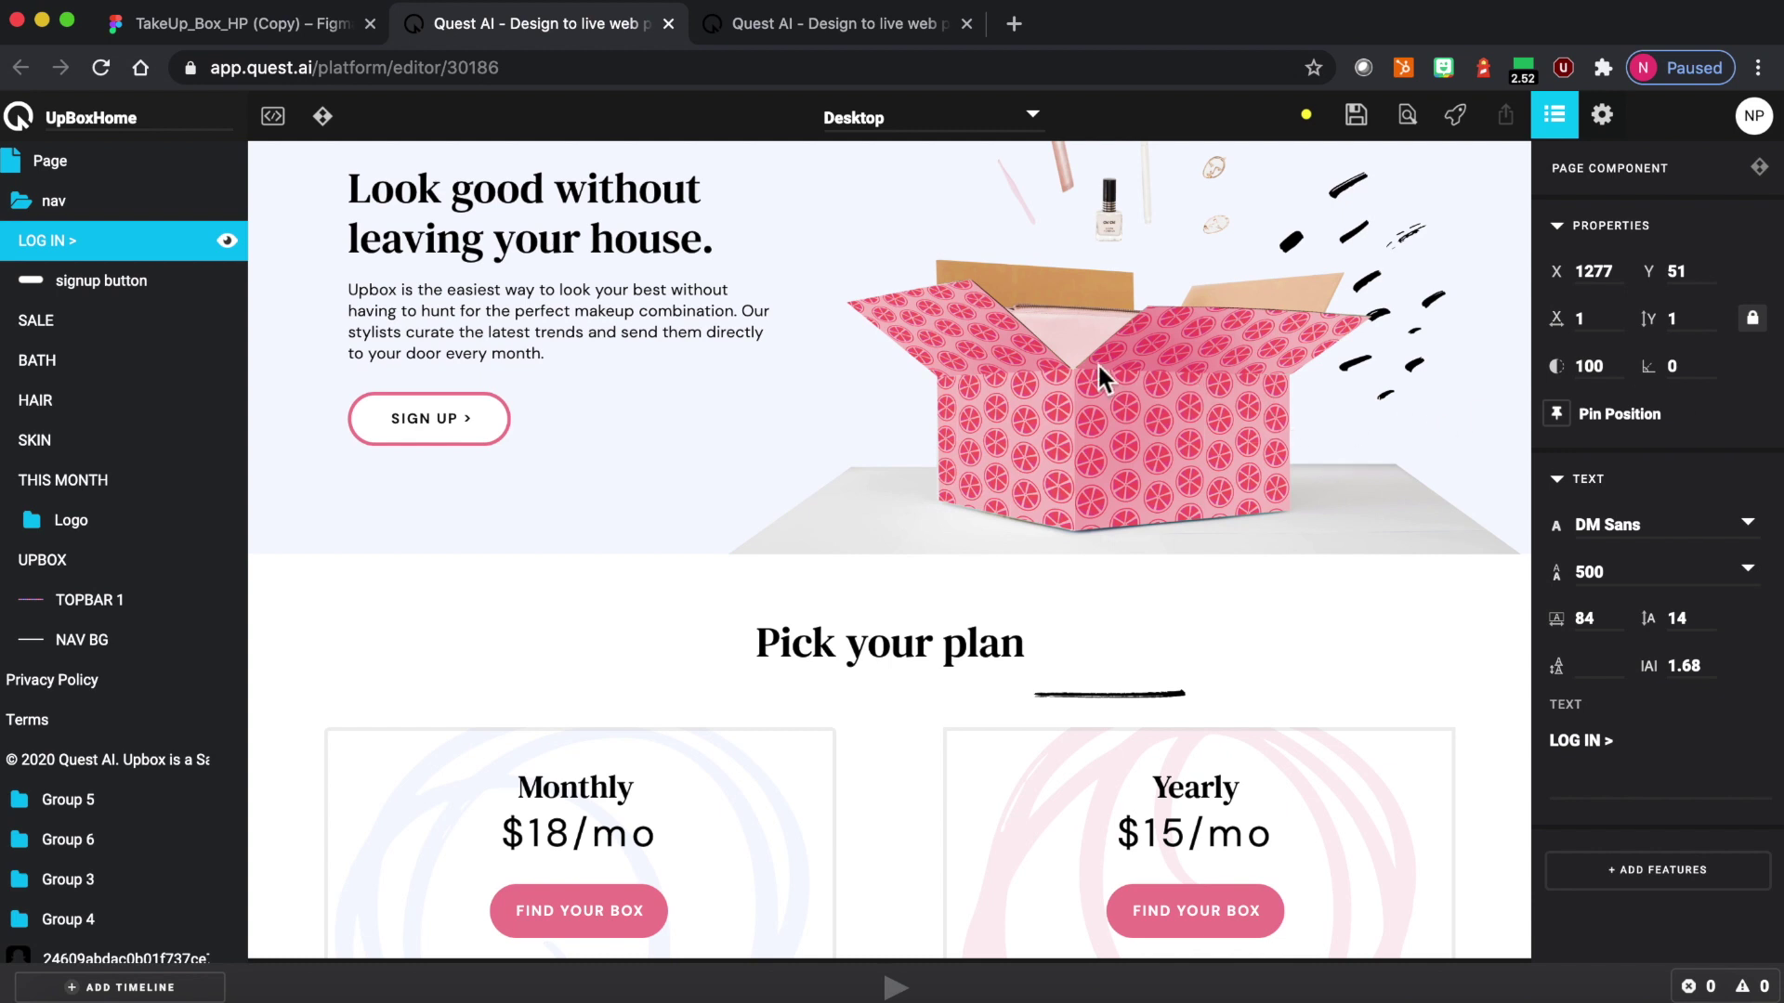
{"action": "scroll", "coordinate": [1099, 372], "scroll_direction": "up", "scroll_amount": 3}
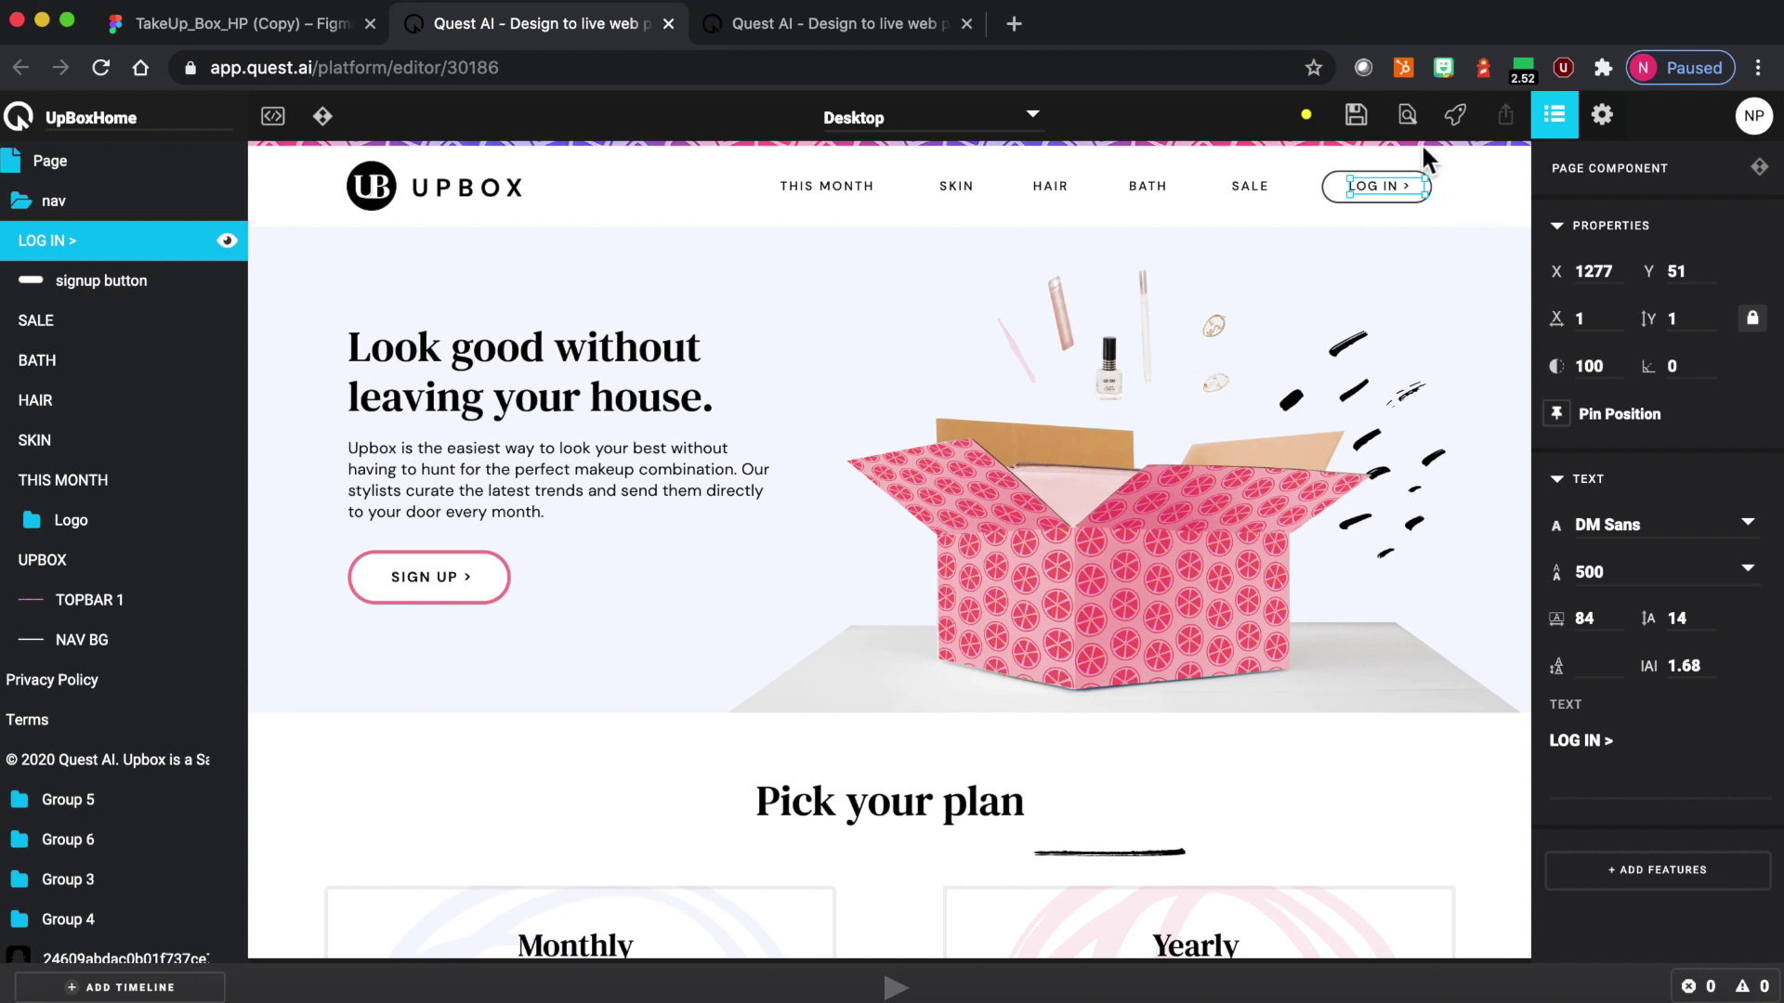
{"action": "left_click", "coordinate": [1406, 115]}
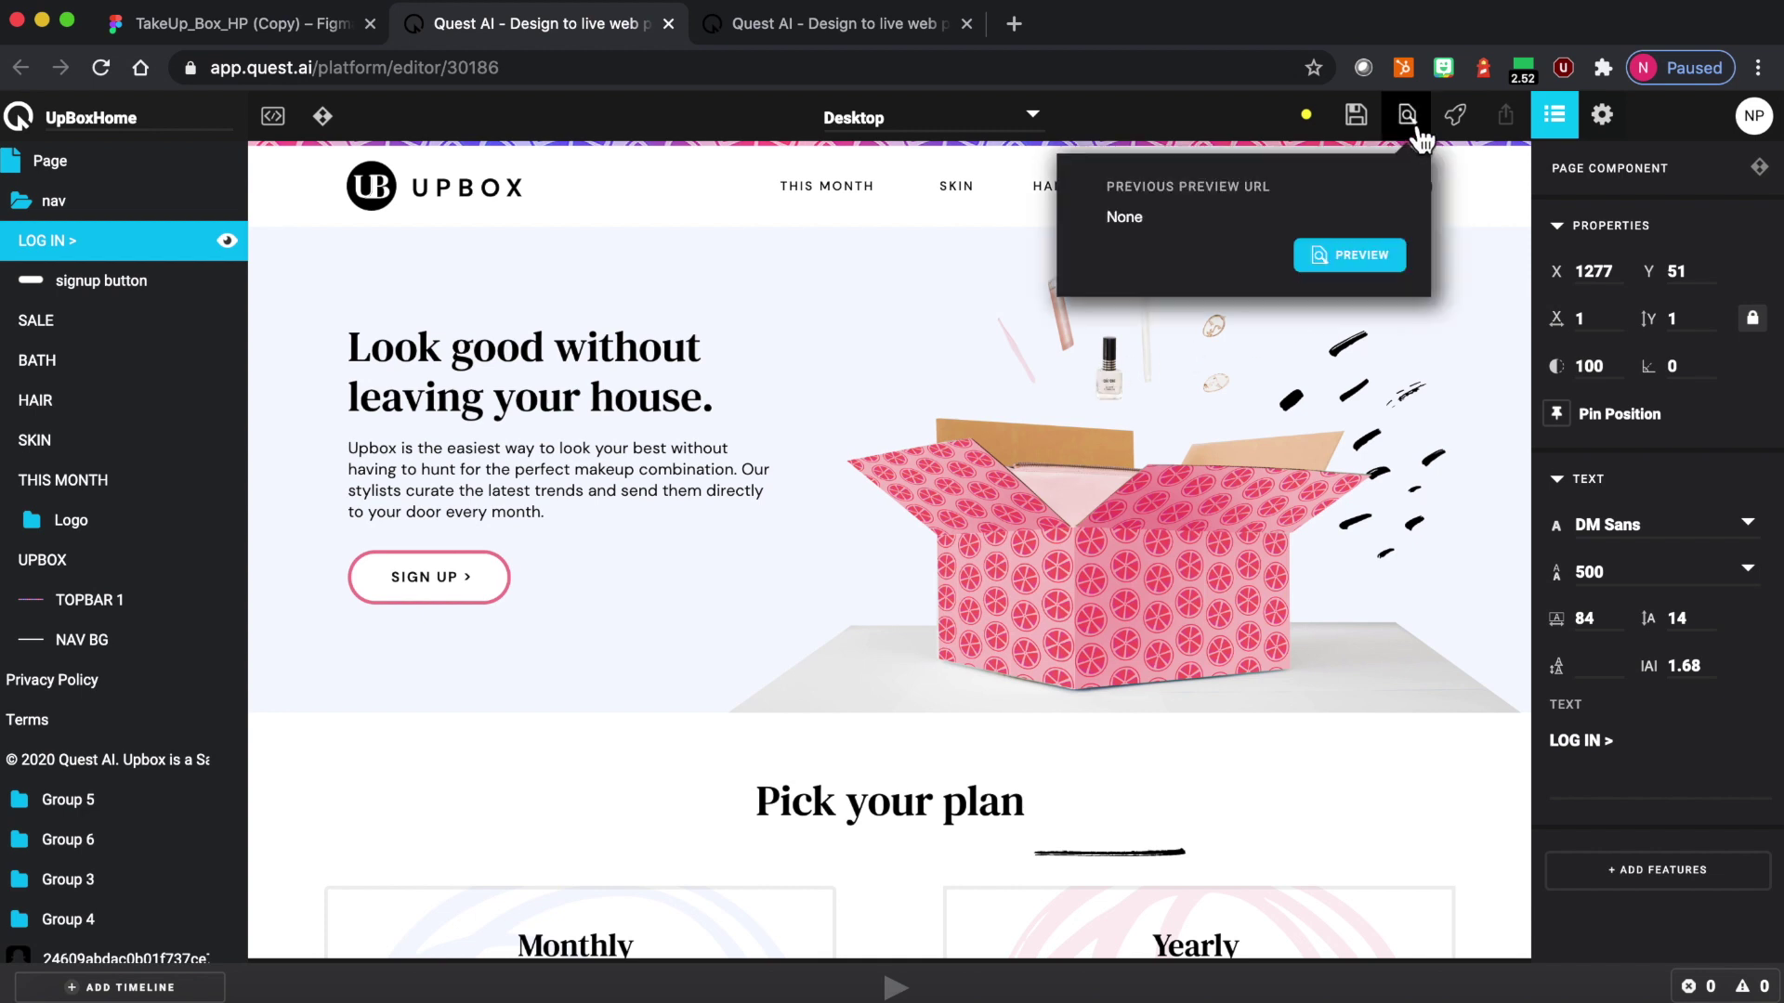
Step: Build a preview of the UpBoxHome page and look through it
{"action": "left_click", "coordinate": [1379, 277]}
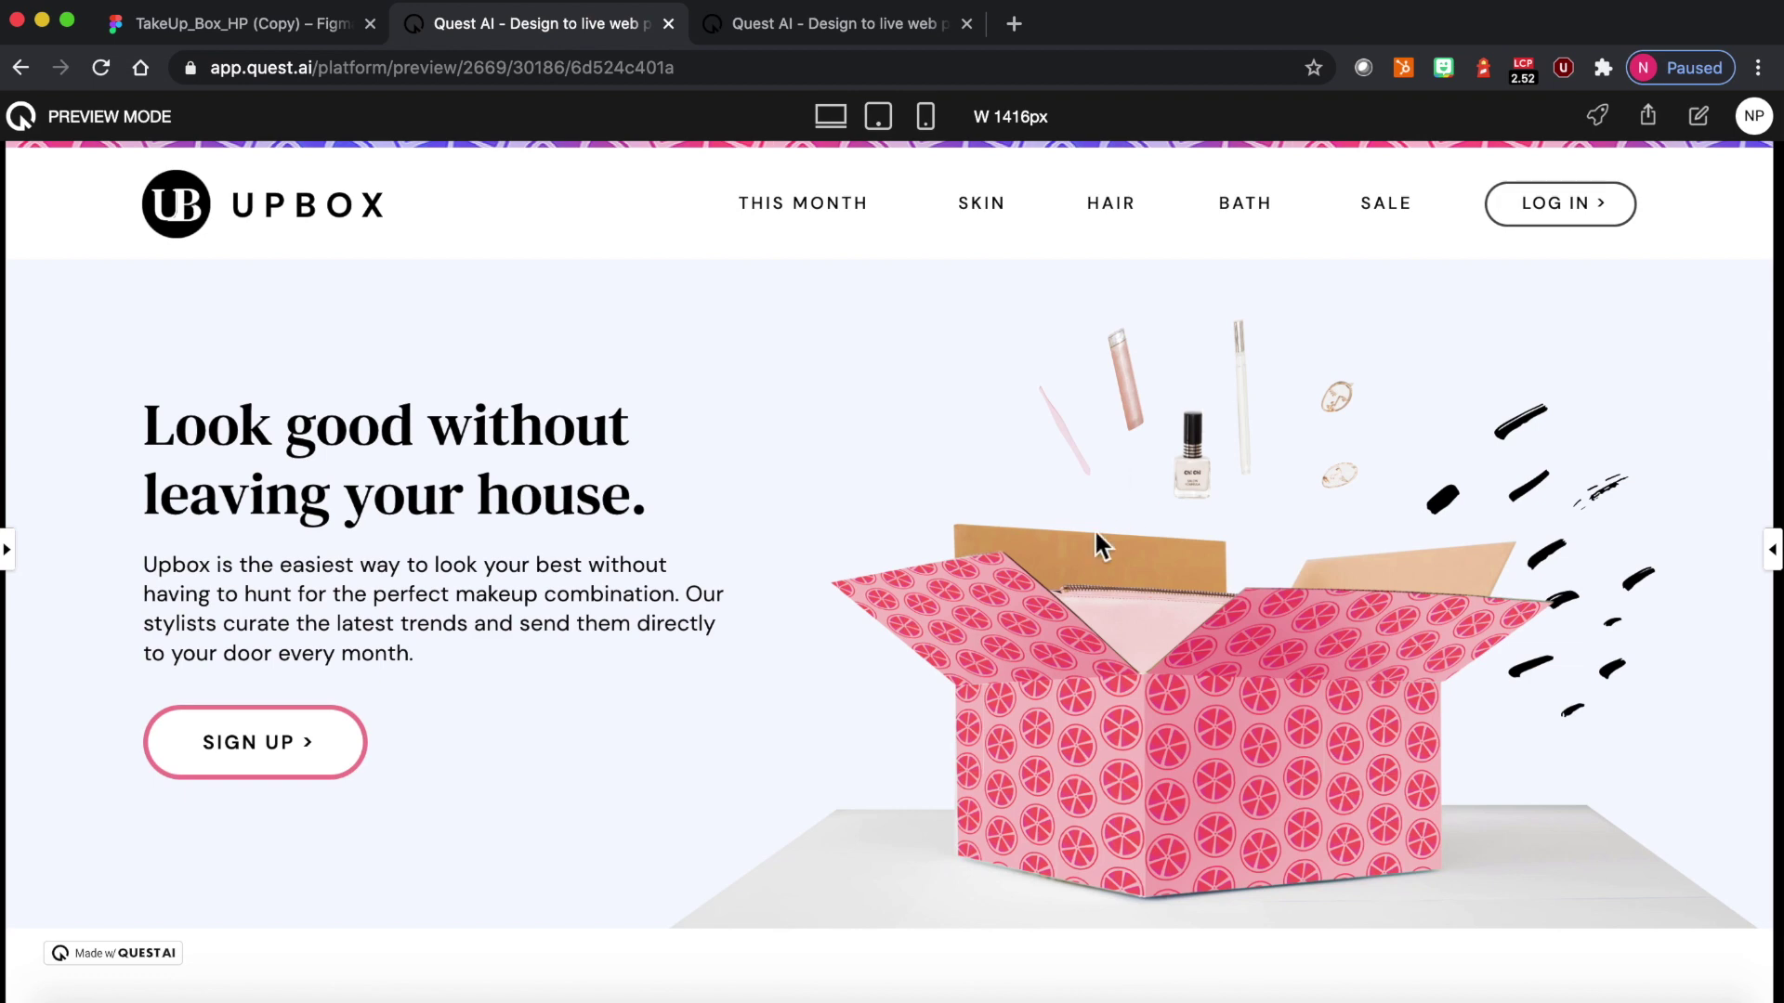
{"action": "scroll", "coordinate": [1163, 615], "scroll_direction": "down", "scroll_amount": 6}
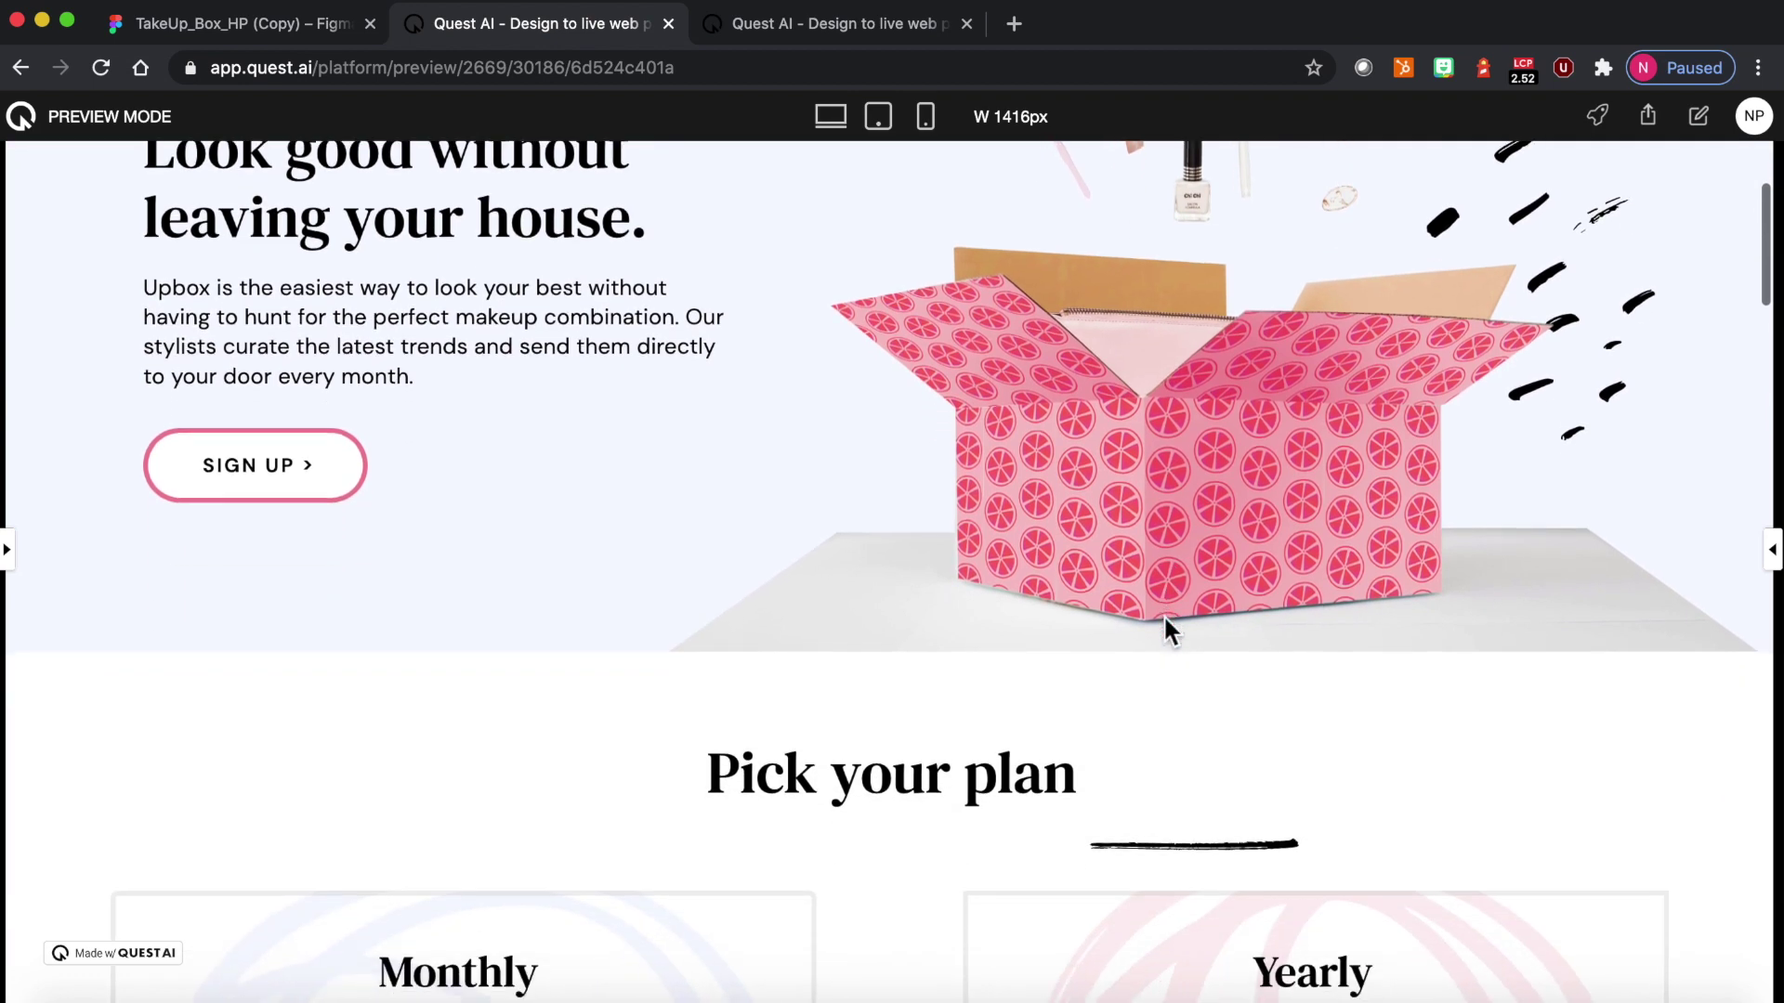
{"action": "scroll", "coordinate": [1163, 615], "scroll_direction": "up", "scroll_amount": 6}
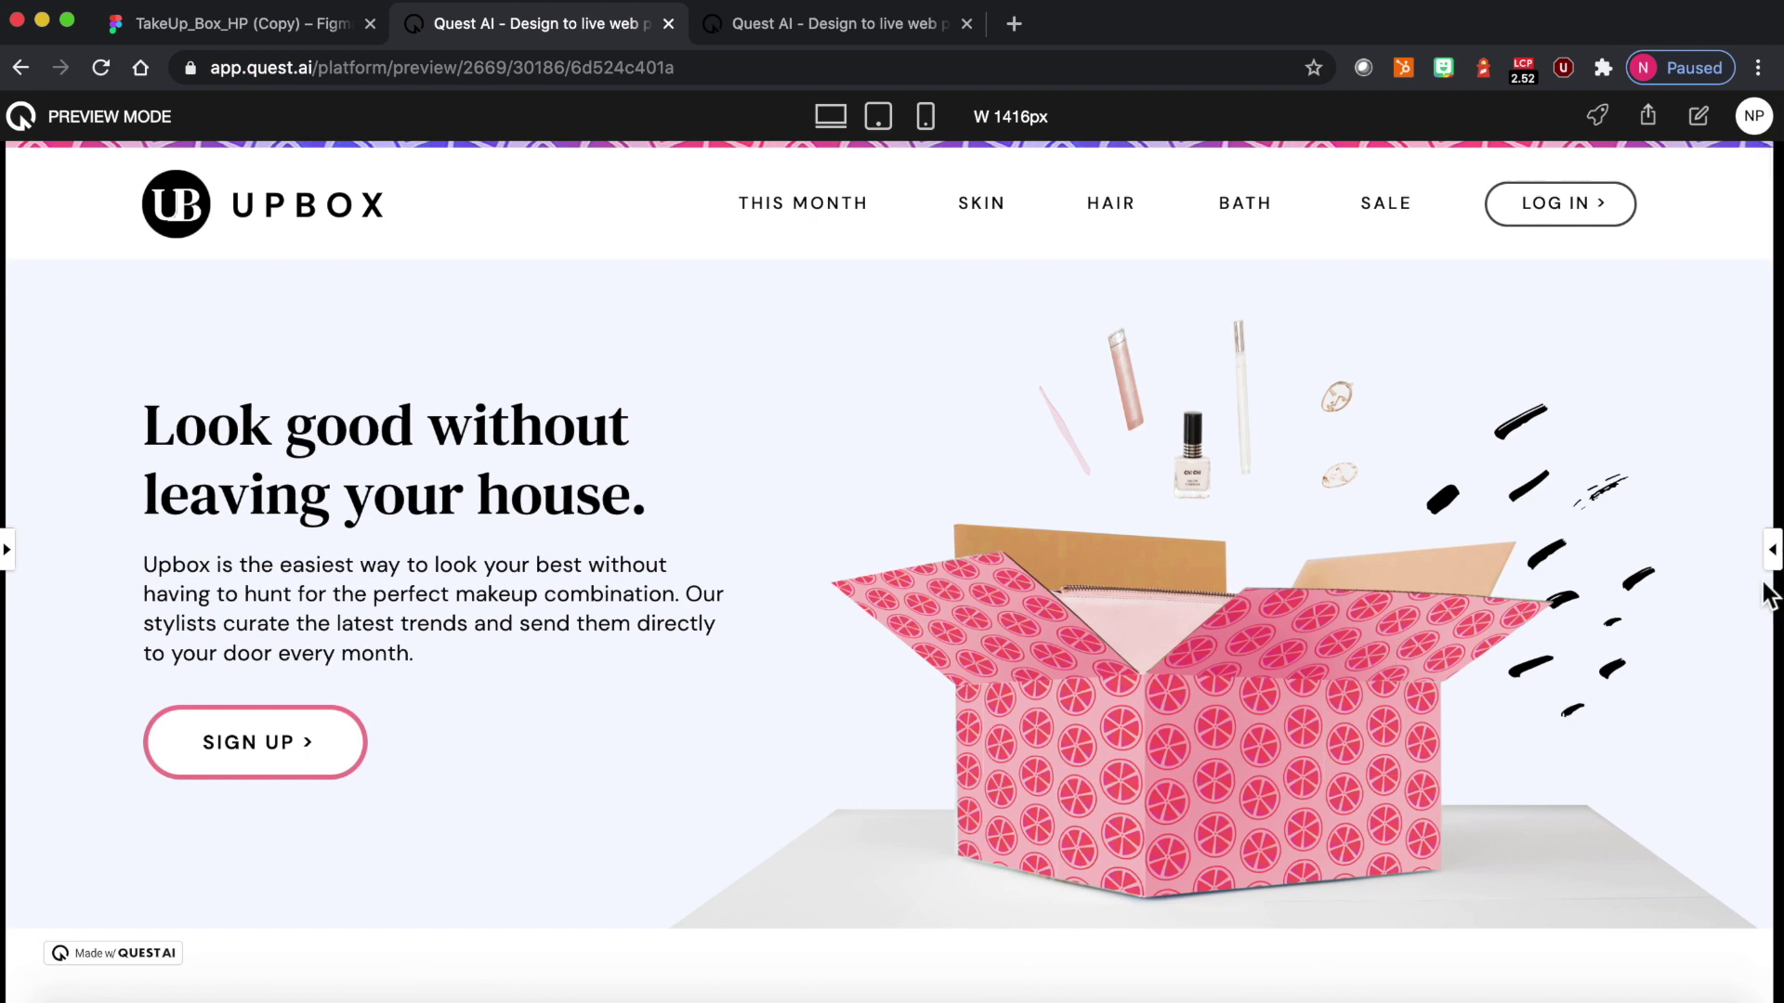
Step: Check the preview at 860px, desktop, tablet and mobile widths, then bring up publish settings
{"action": "left_click_drag", "start_coordinate": [1773, 555], "coordinate": [1240, 497]}
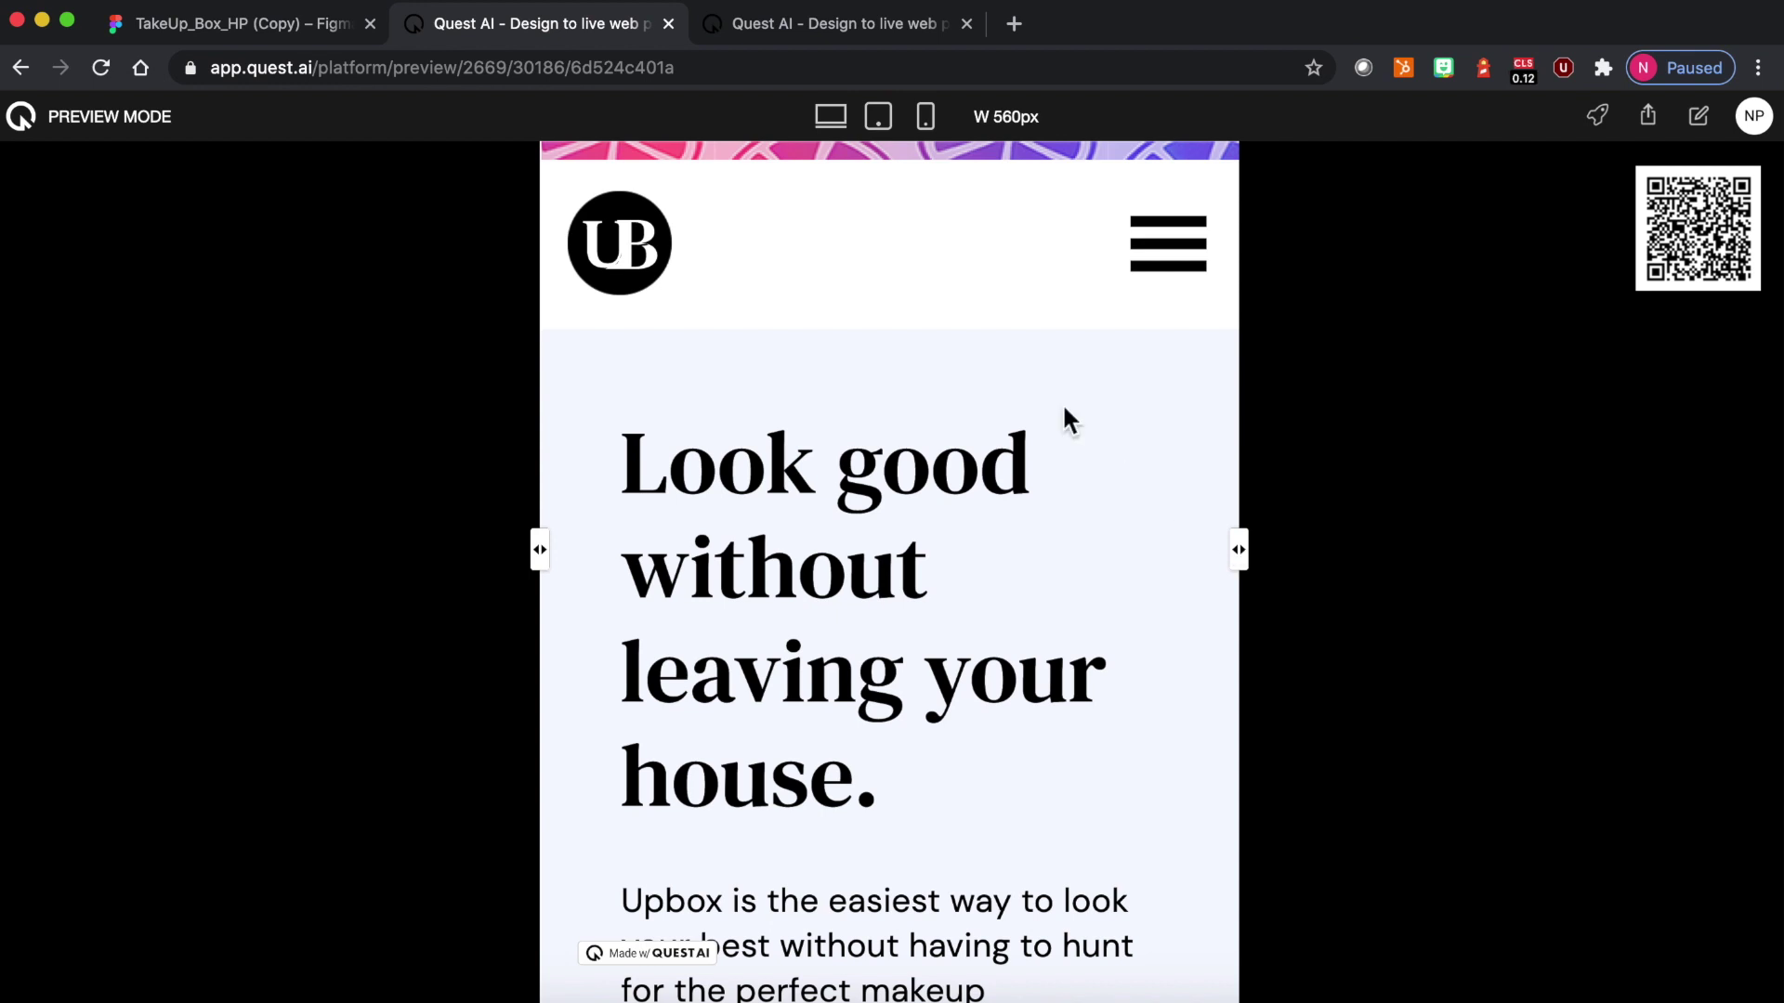
{"action": "left_click", "coordinate": [841, 125]}
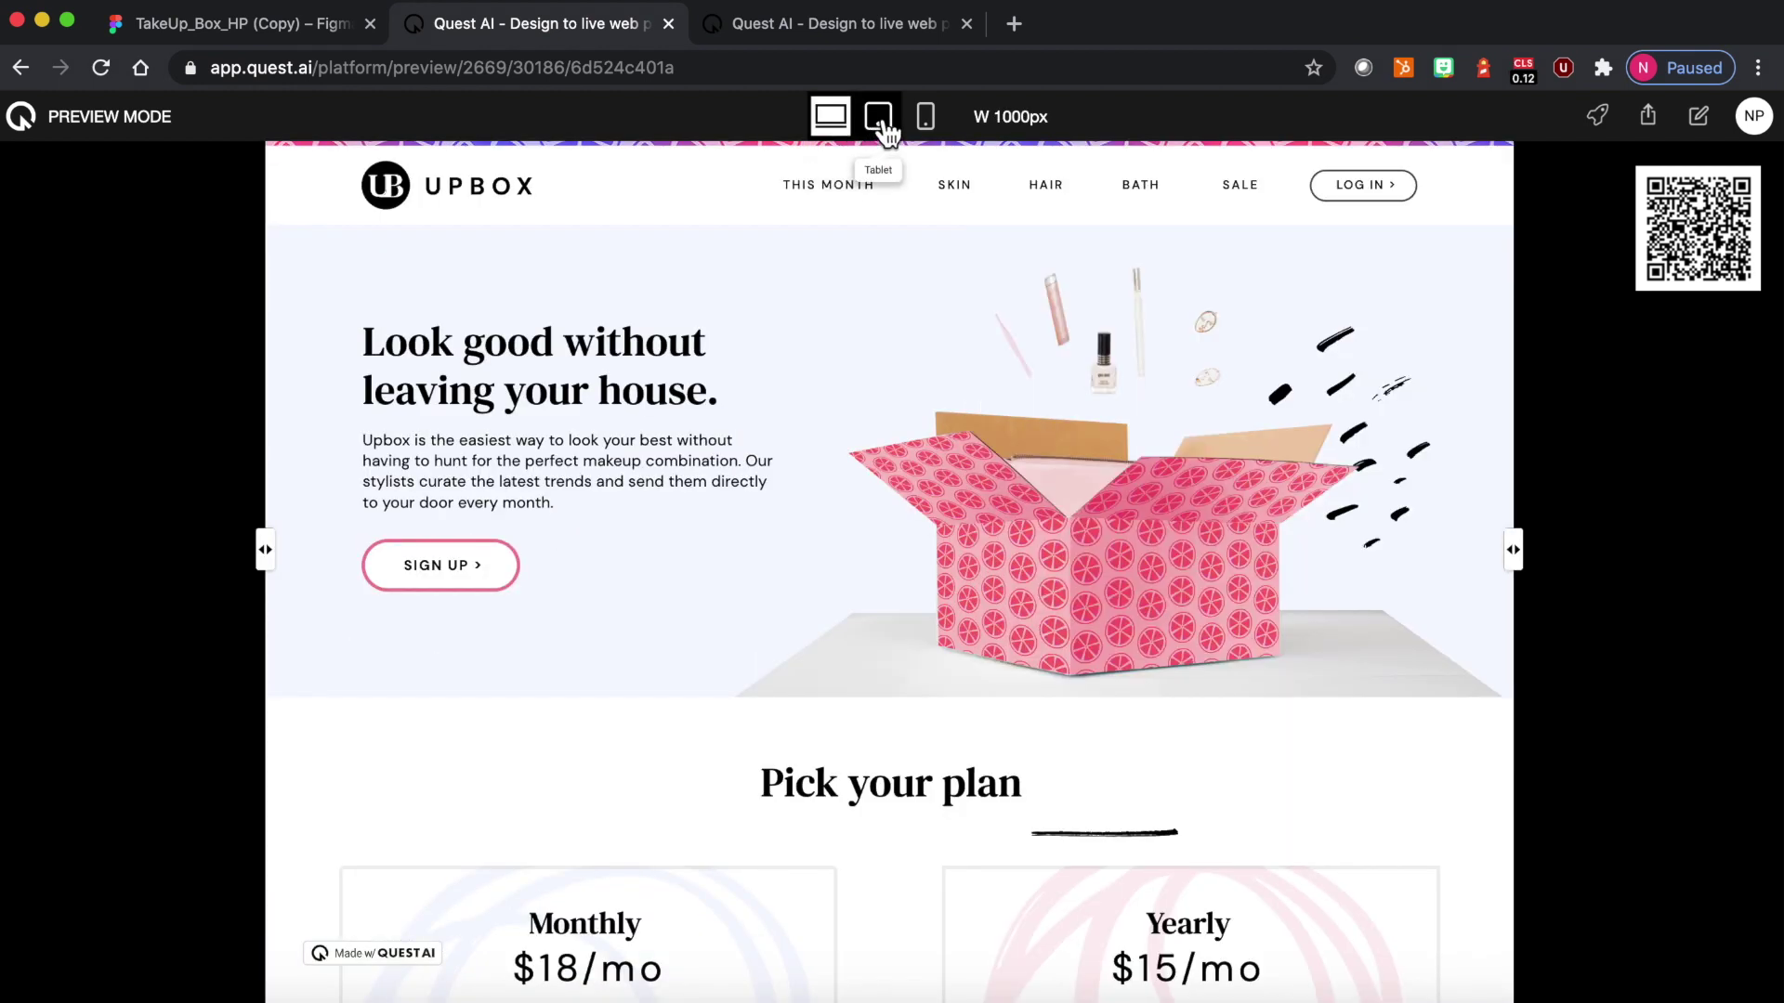
{"action": "left_click", "coordinate": [887, 133]}
{"action": "left_click", "coordinate": [938, 131]}
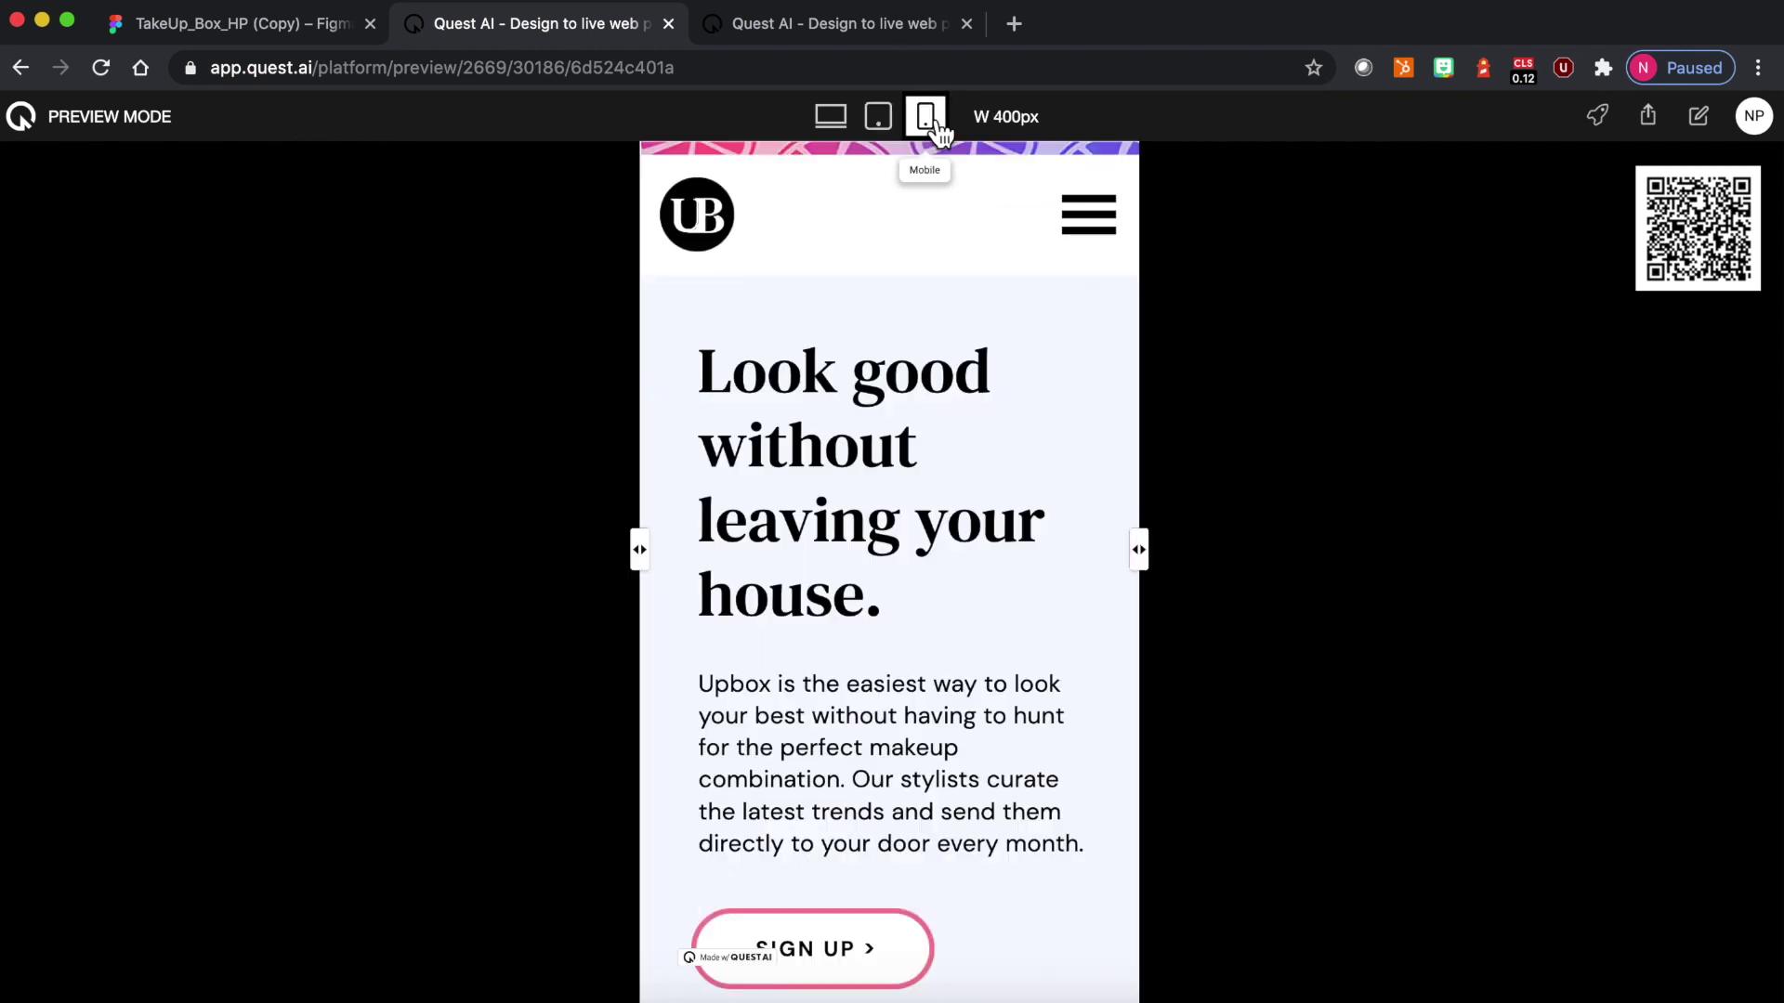
{"action": "left_click", "coordinate": [836, 122]}
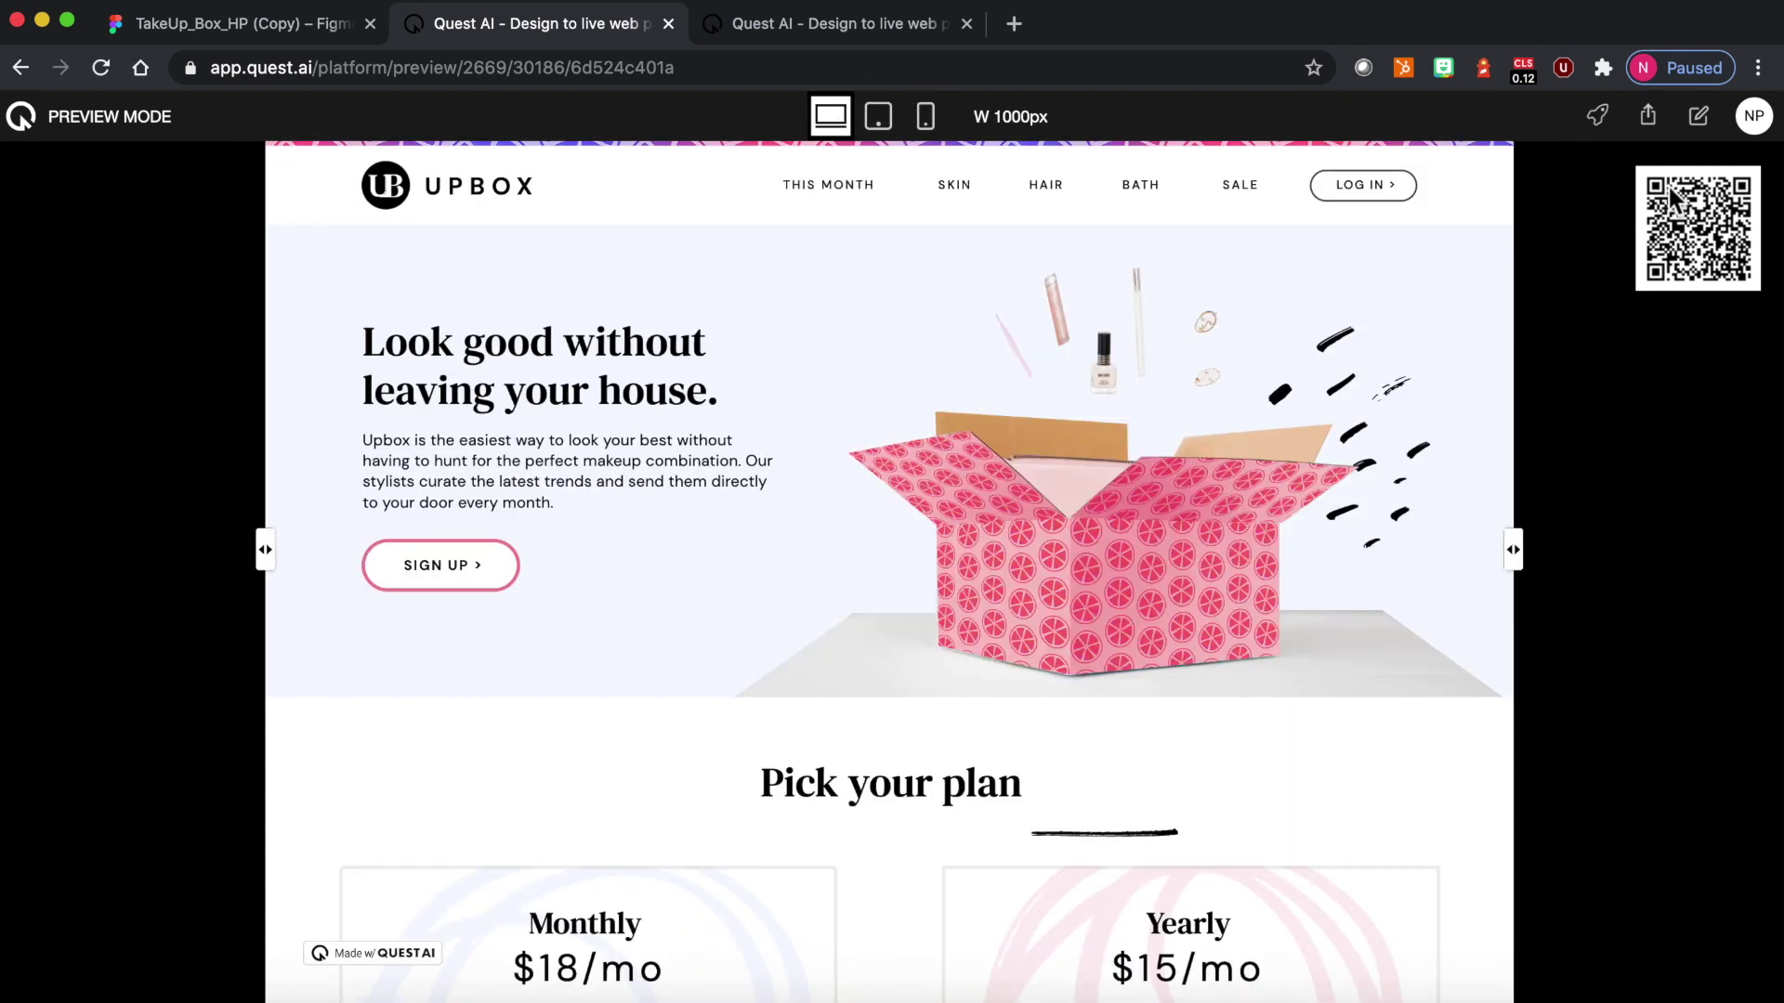
{"action": "left_click", "coordinate": [1597, 116]}
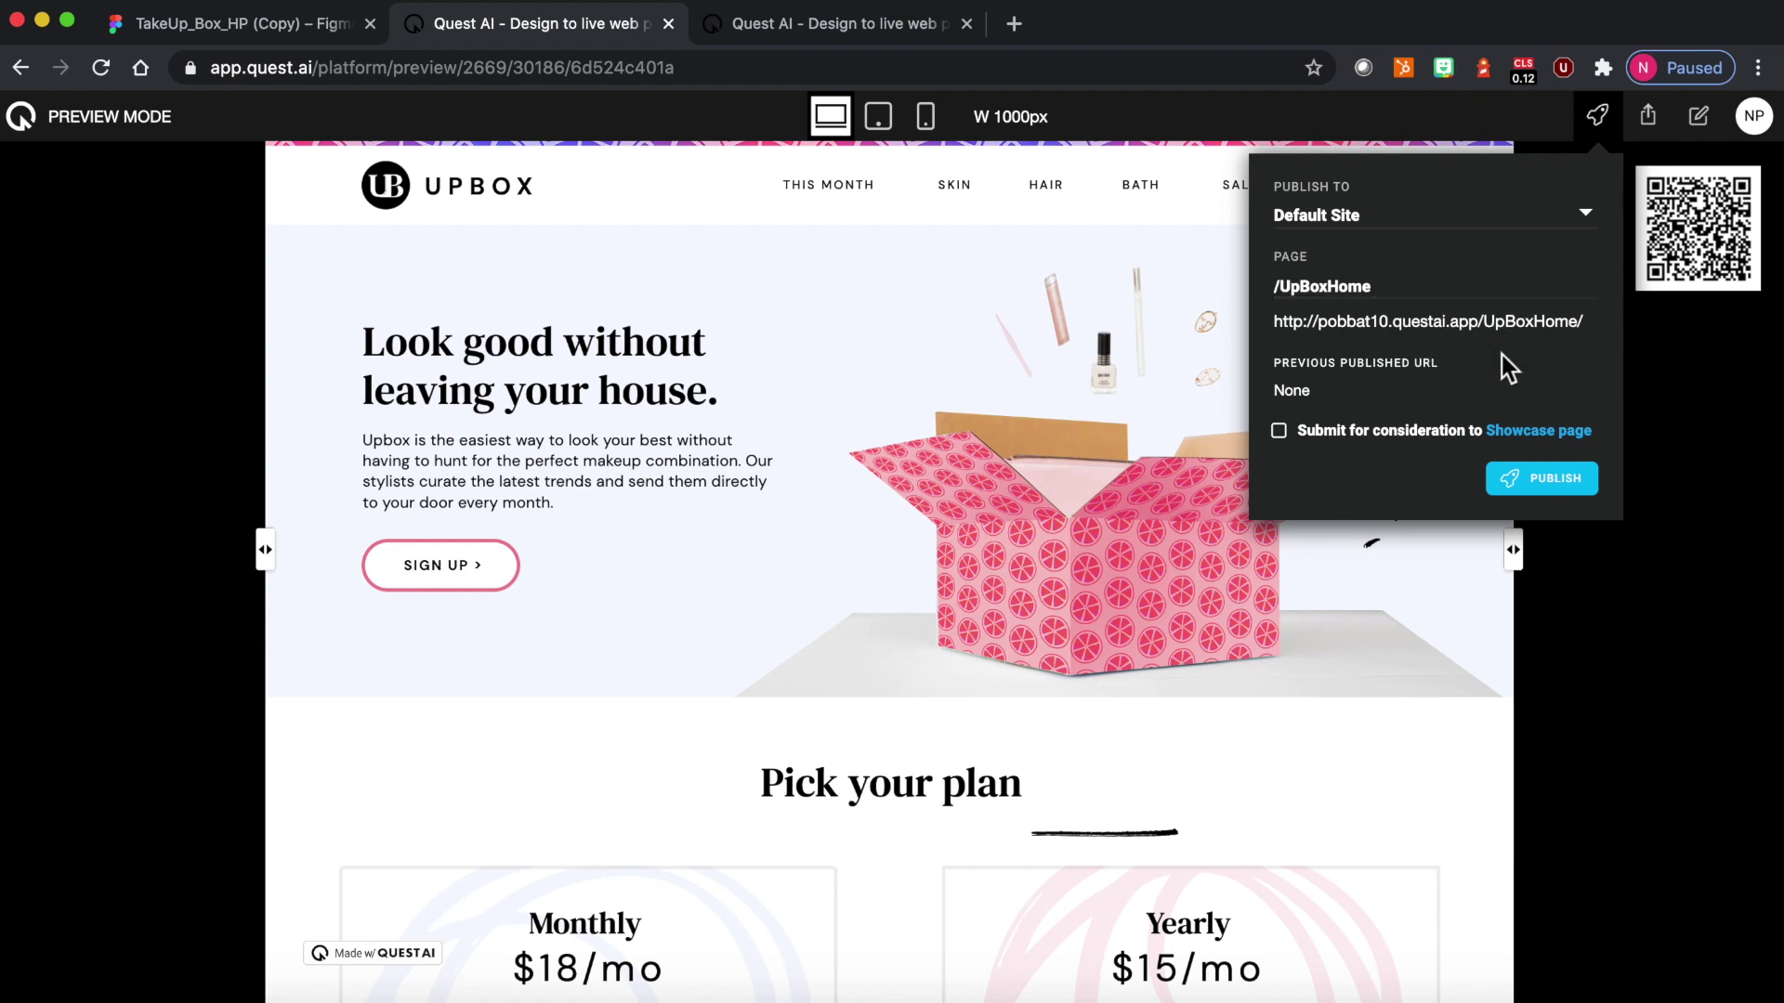
Step: Publish UpBoxHome to the Default Site and review the live questai.app page
{"action": "left_click", "coordinate": [1534, 479]}
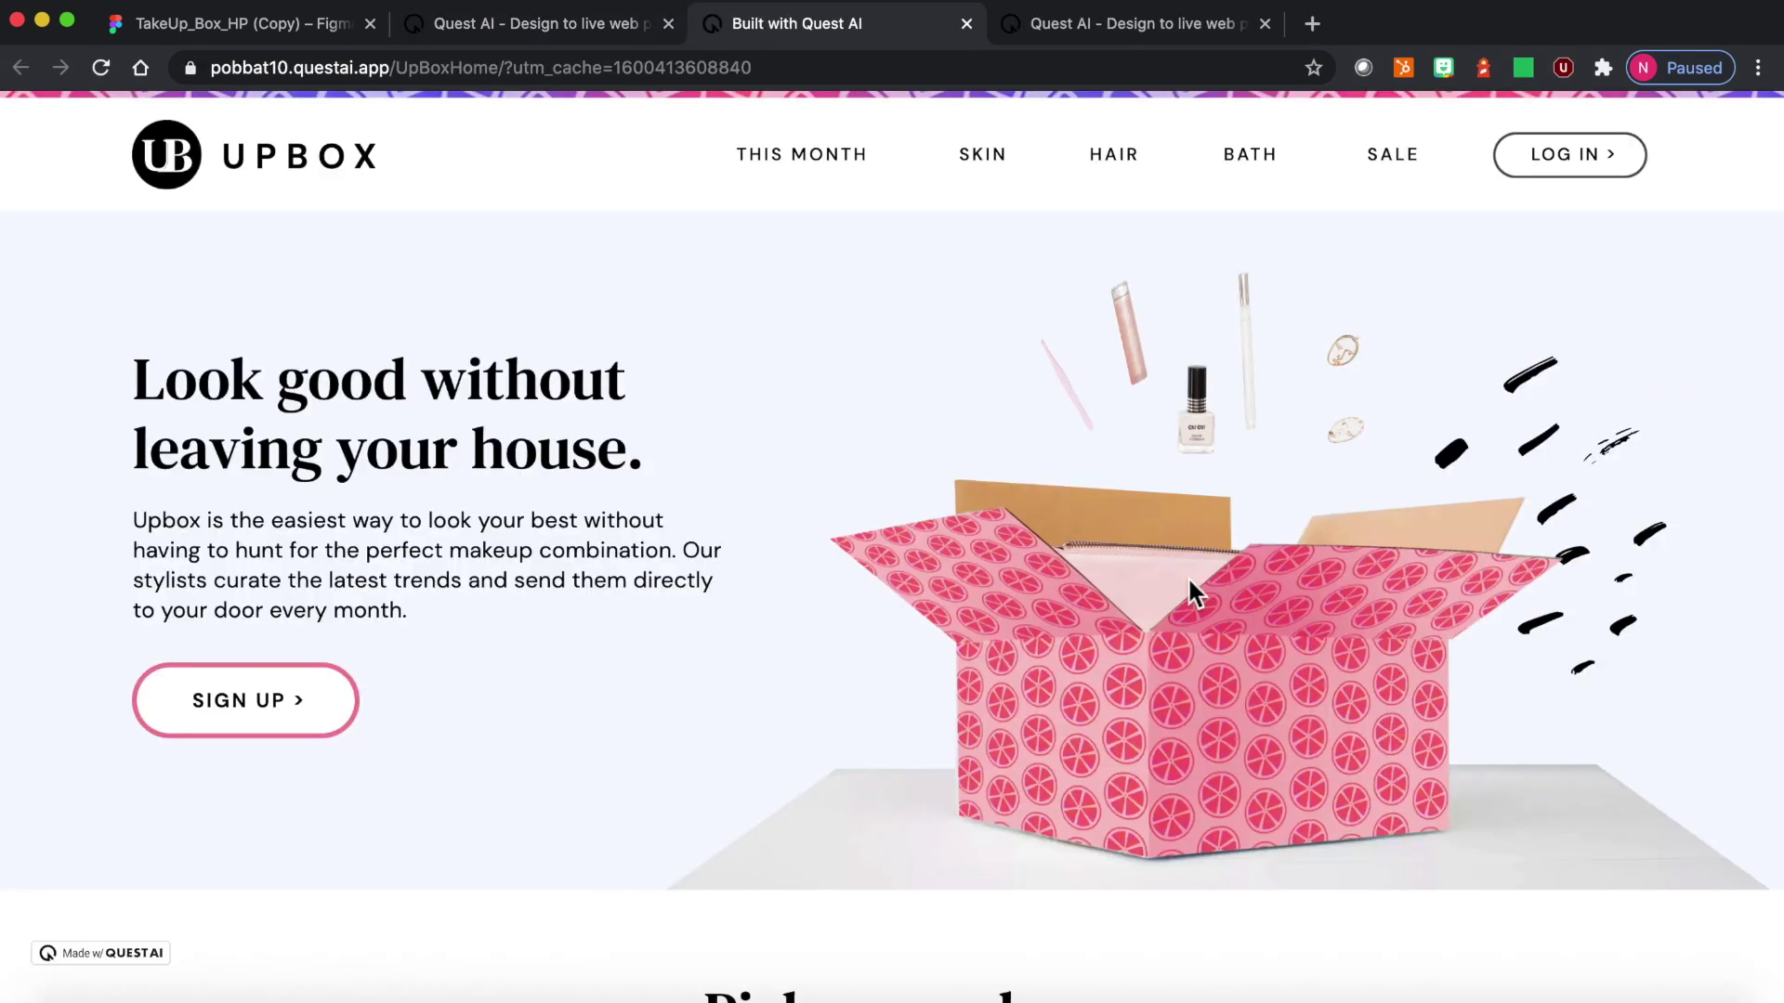
{"action": "scroll", "coordinate": [1187, 576], "scroll_direction": "down", "scroll_amount": 3}
{"action": "scroll", "coordinate": [1187, 576], "scroll_direction": "up", "scroll_amount": 3}
{"action": "scroll", "coordinate": [1187, 576], "scroll_direction": "down", "scroll_amount": 20}
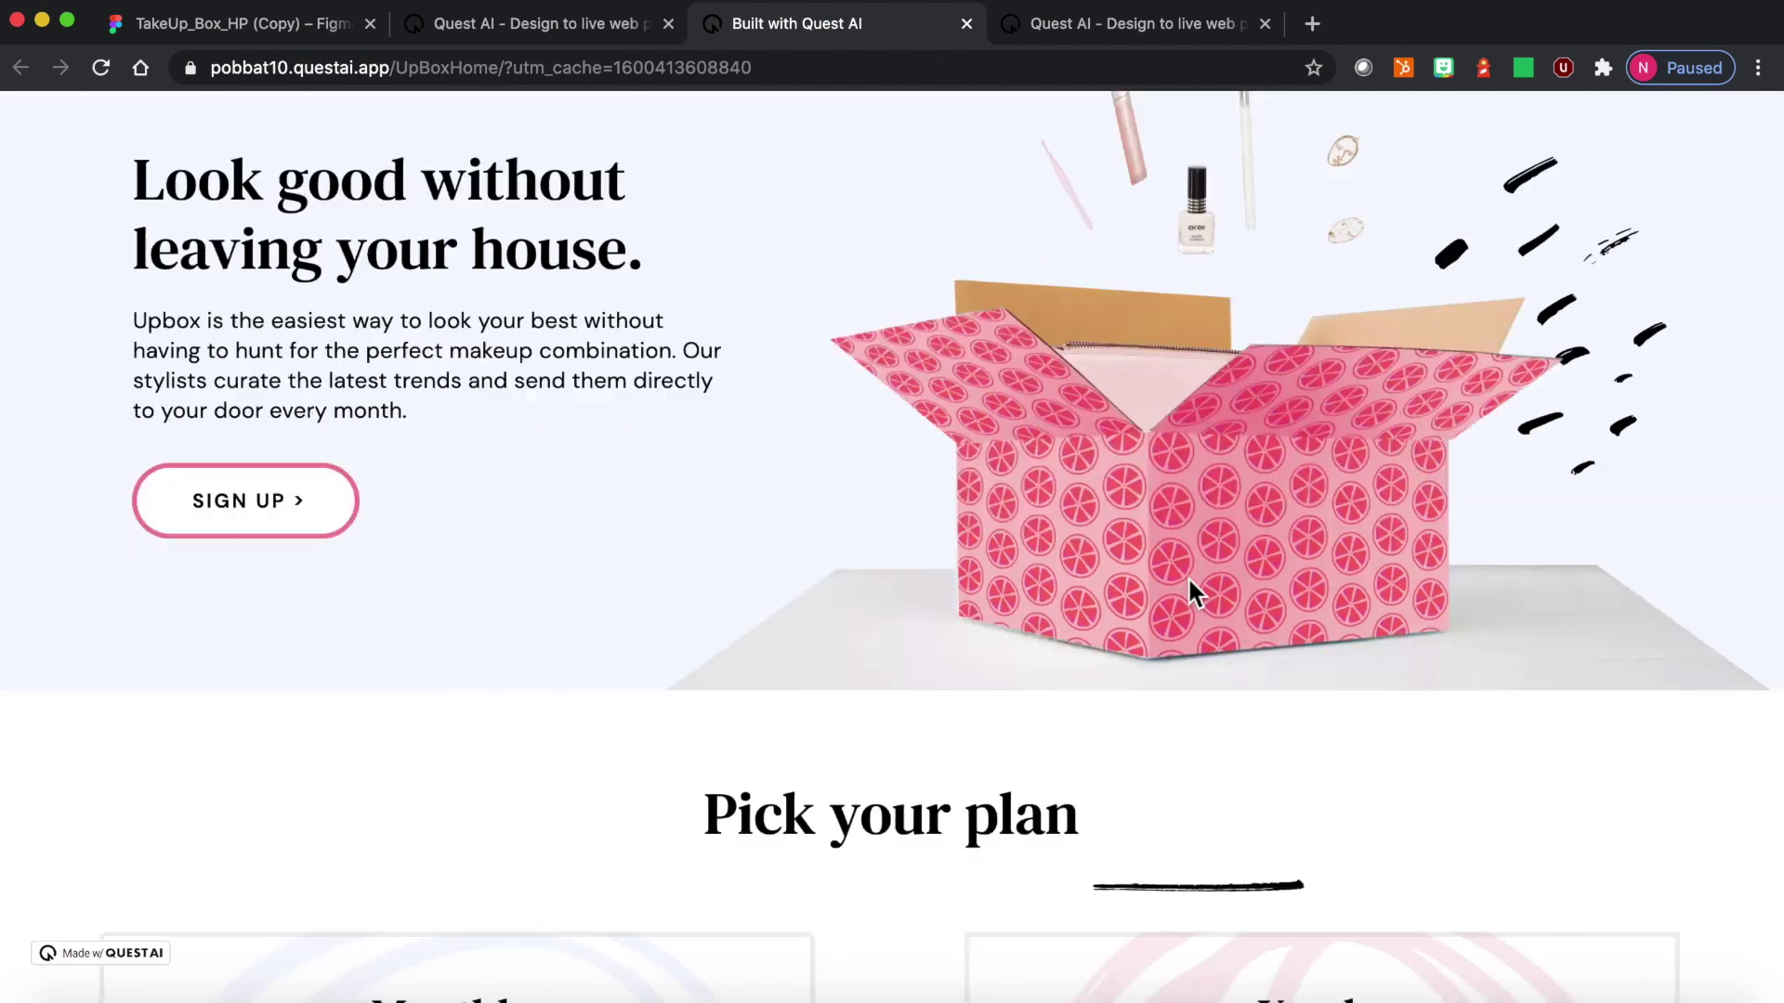
{"action": "scroll", "coordinate": [1189, 584], "scroll_direction": "up", "scroll_amount": 20}
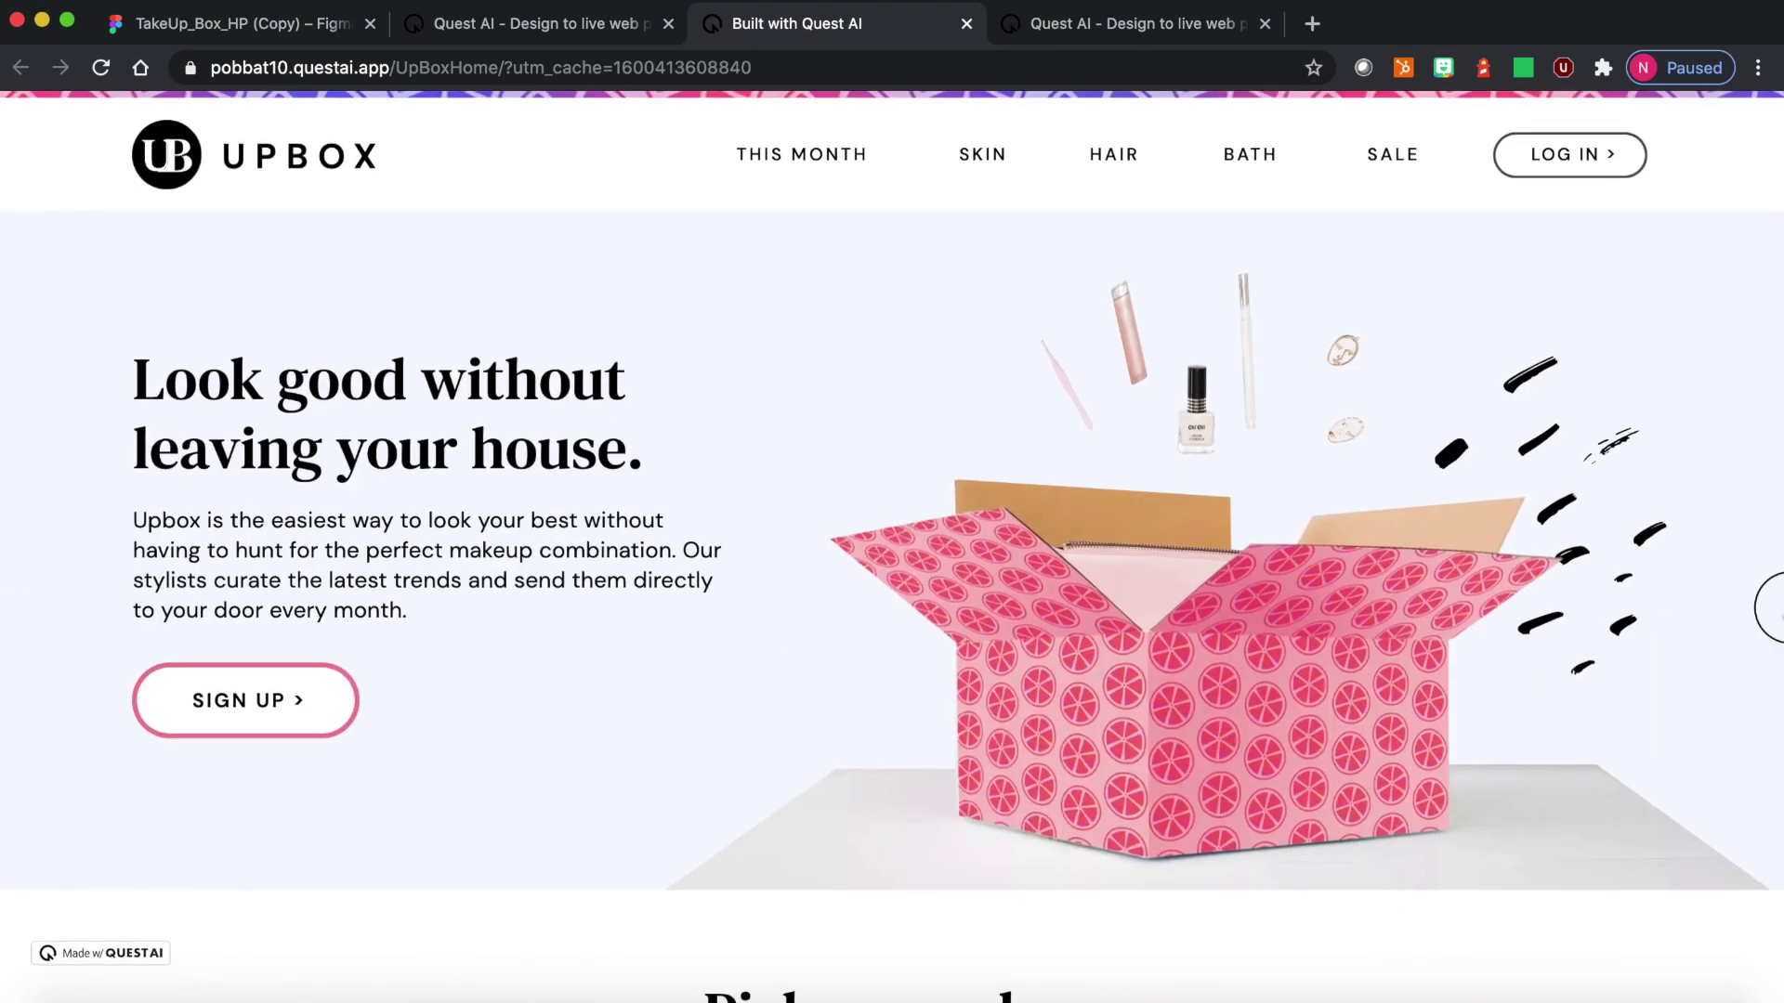
{"action": "left_click_drag", "start_coordinate": [1779, 605], "coordinate": [1779, 647]}
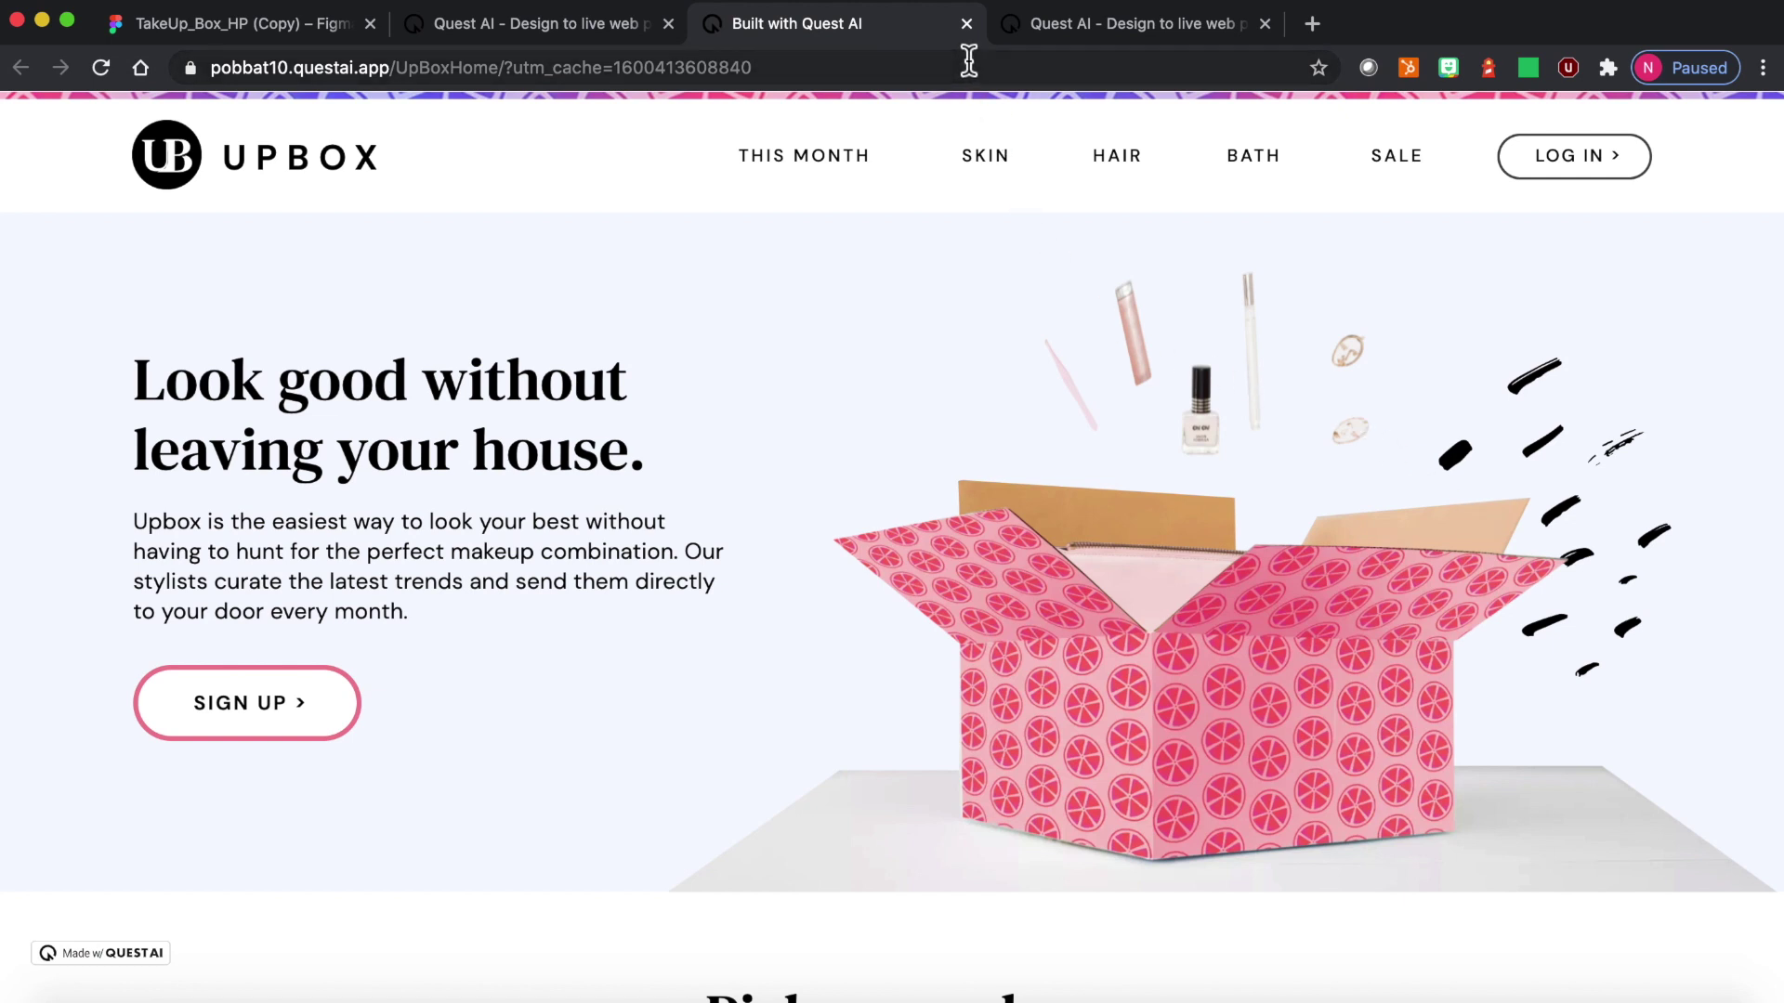
Step: Close the live tab, return to the editor, and pin the nav bar layer's position
{"action": "left_click", "coordinate": [967, 23]}
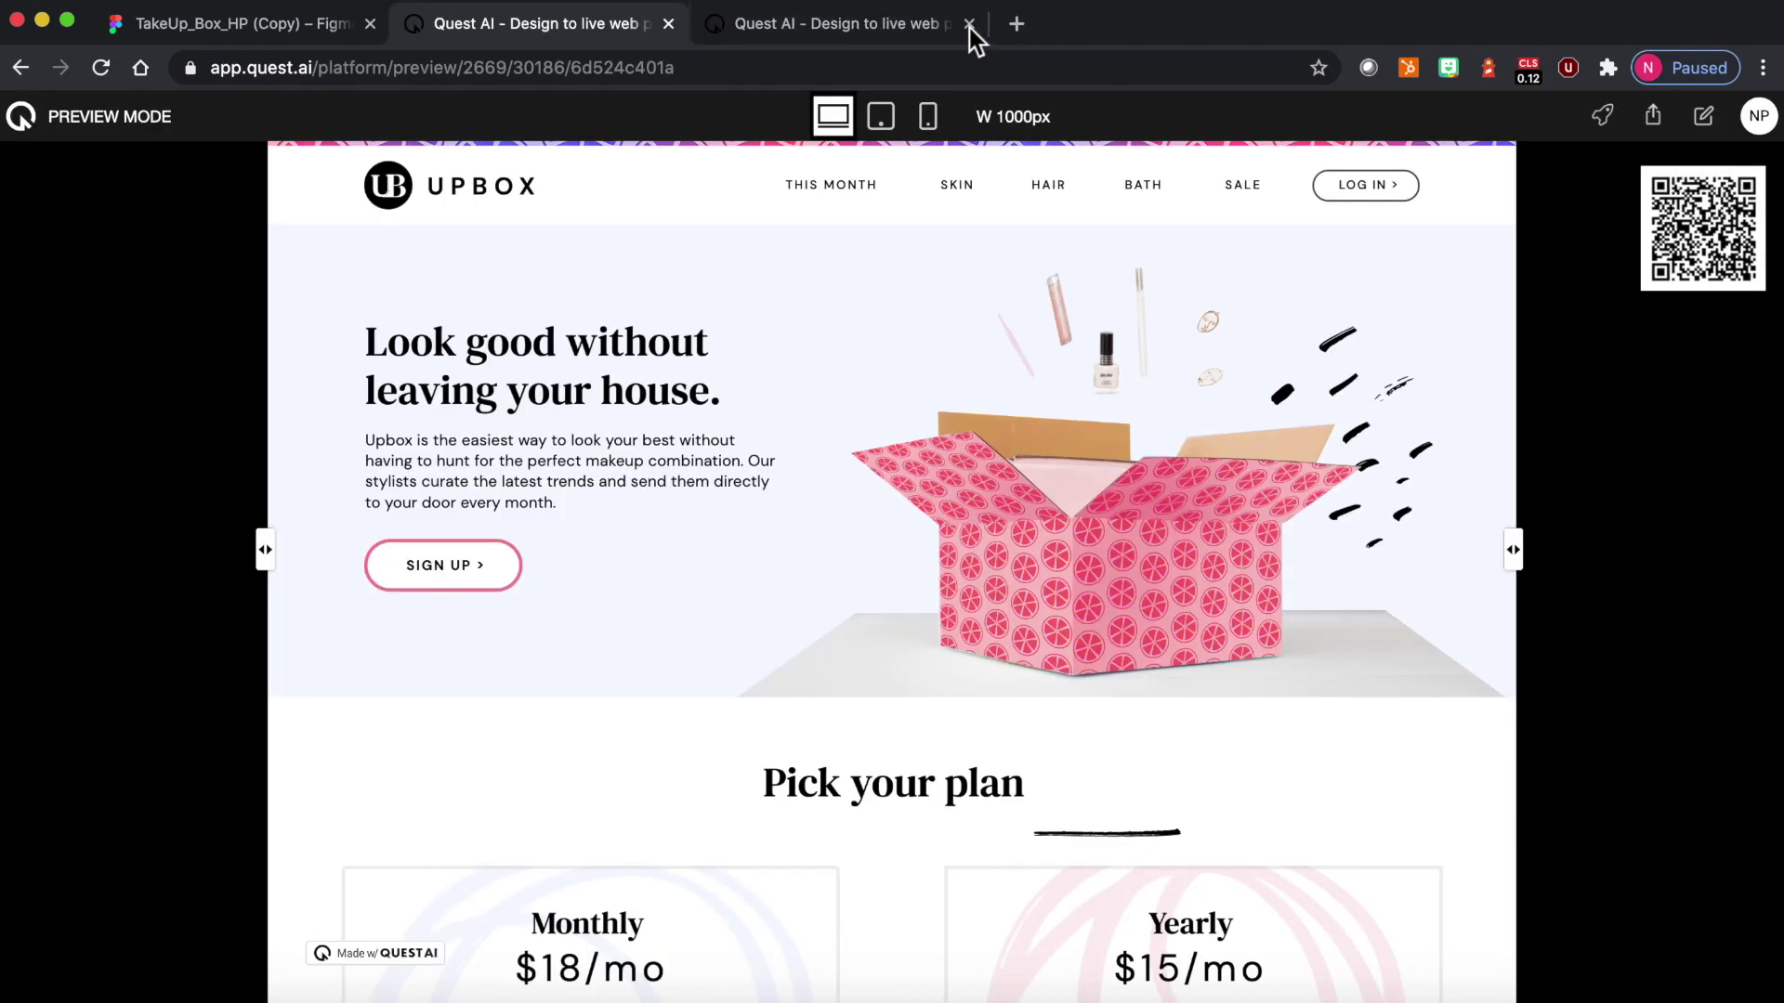
{"action": "left_click", "coordinate": [1709, 135]}
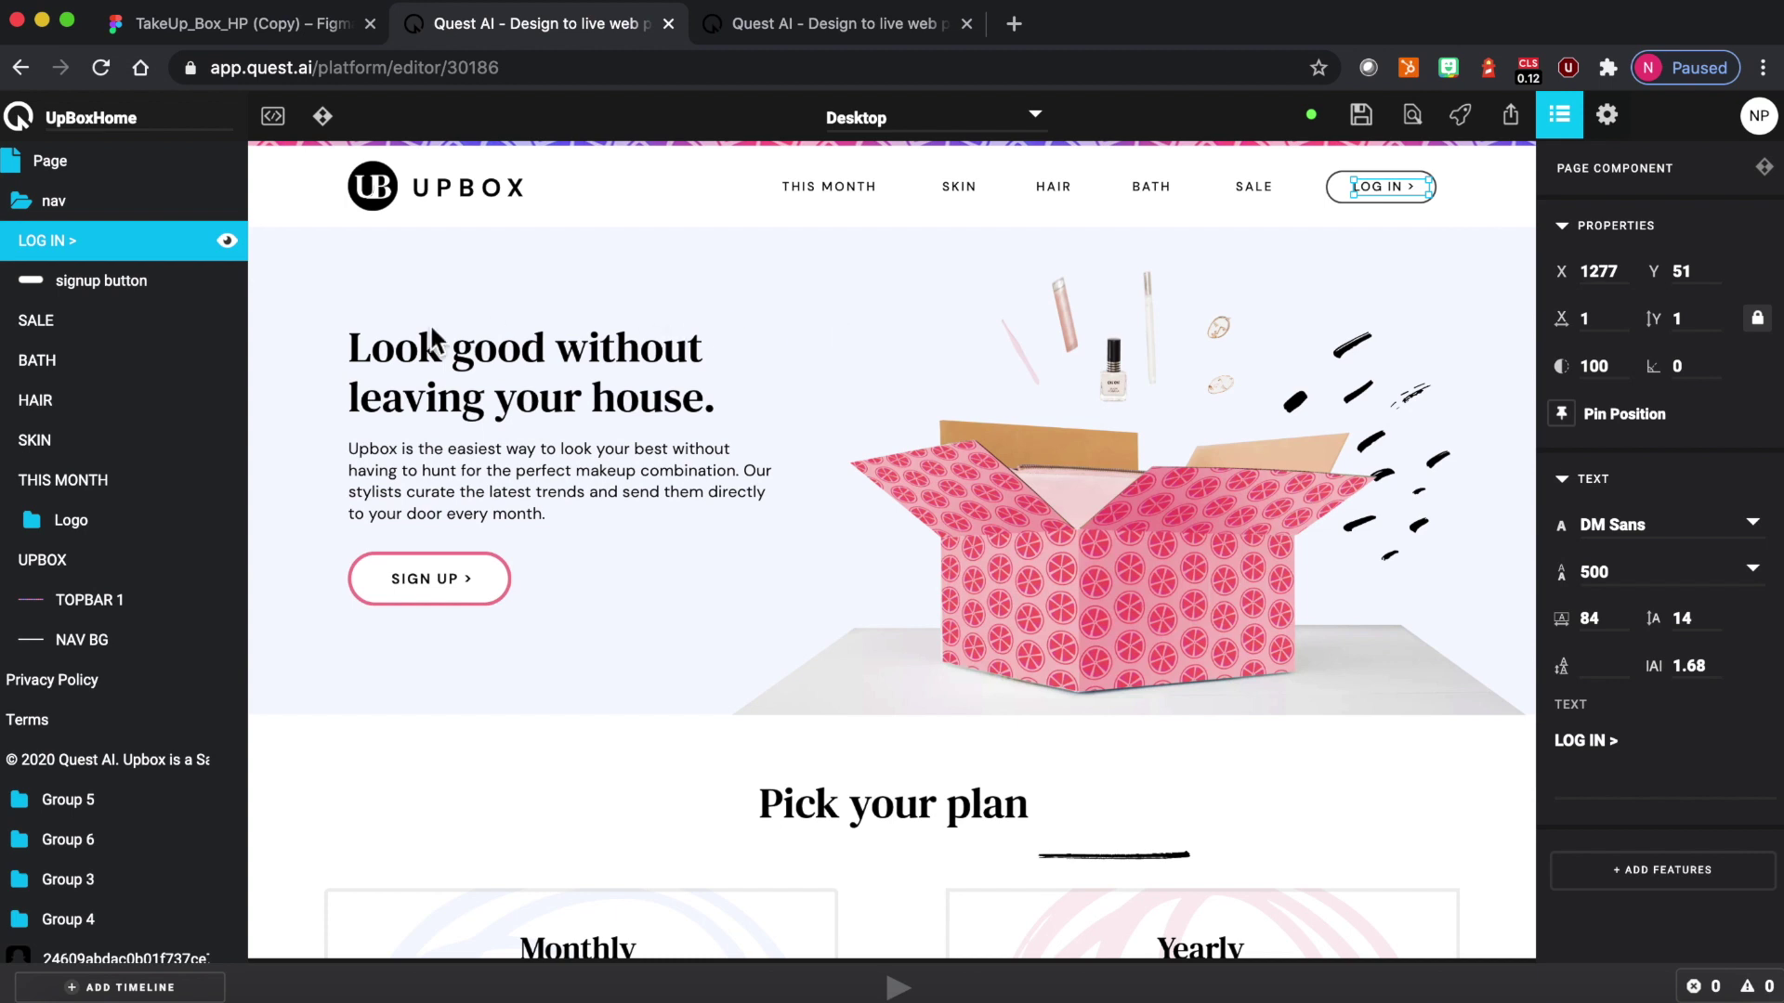
{"action": "double_click", "coordinate": [97, 199]}
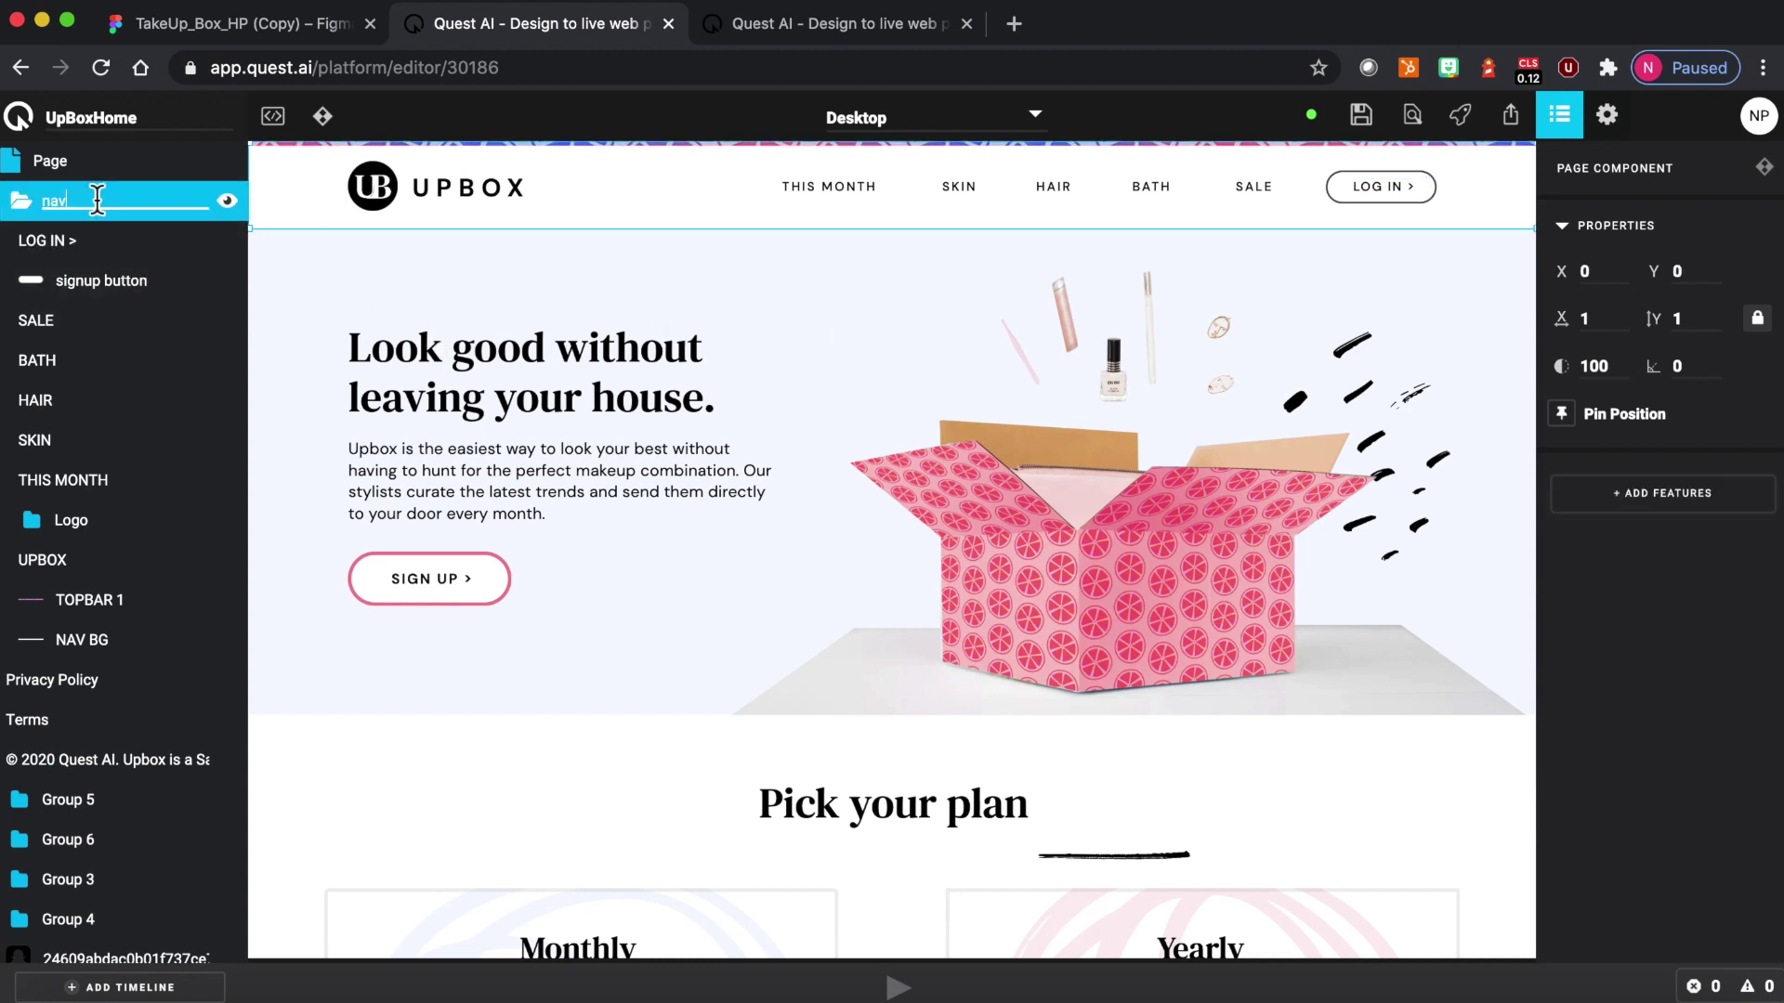
{"action": "key", "text": "Return"}
{"action": "left_click", "coordinate": [1568, 420]}
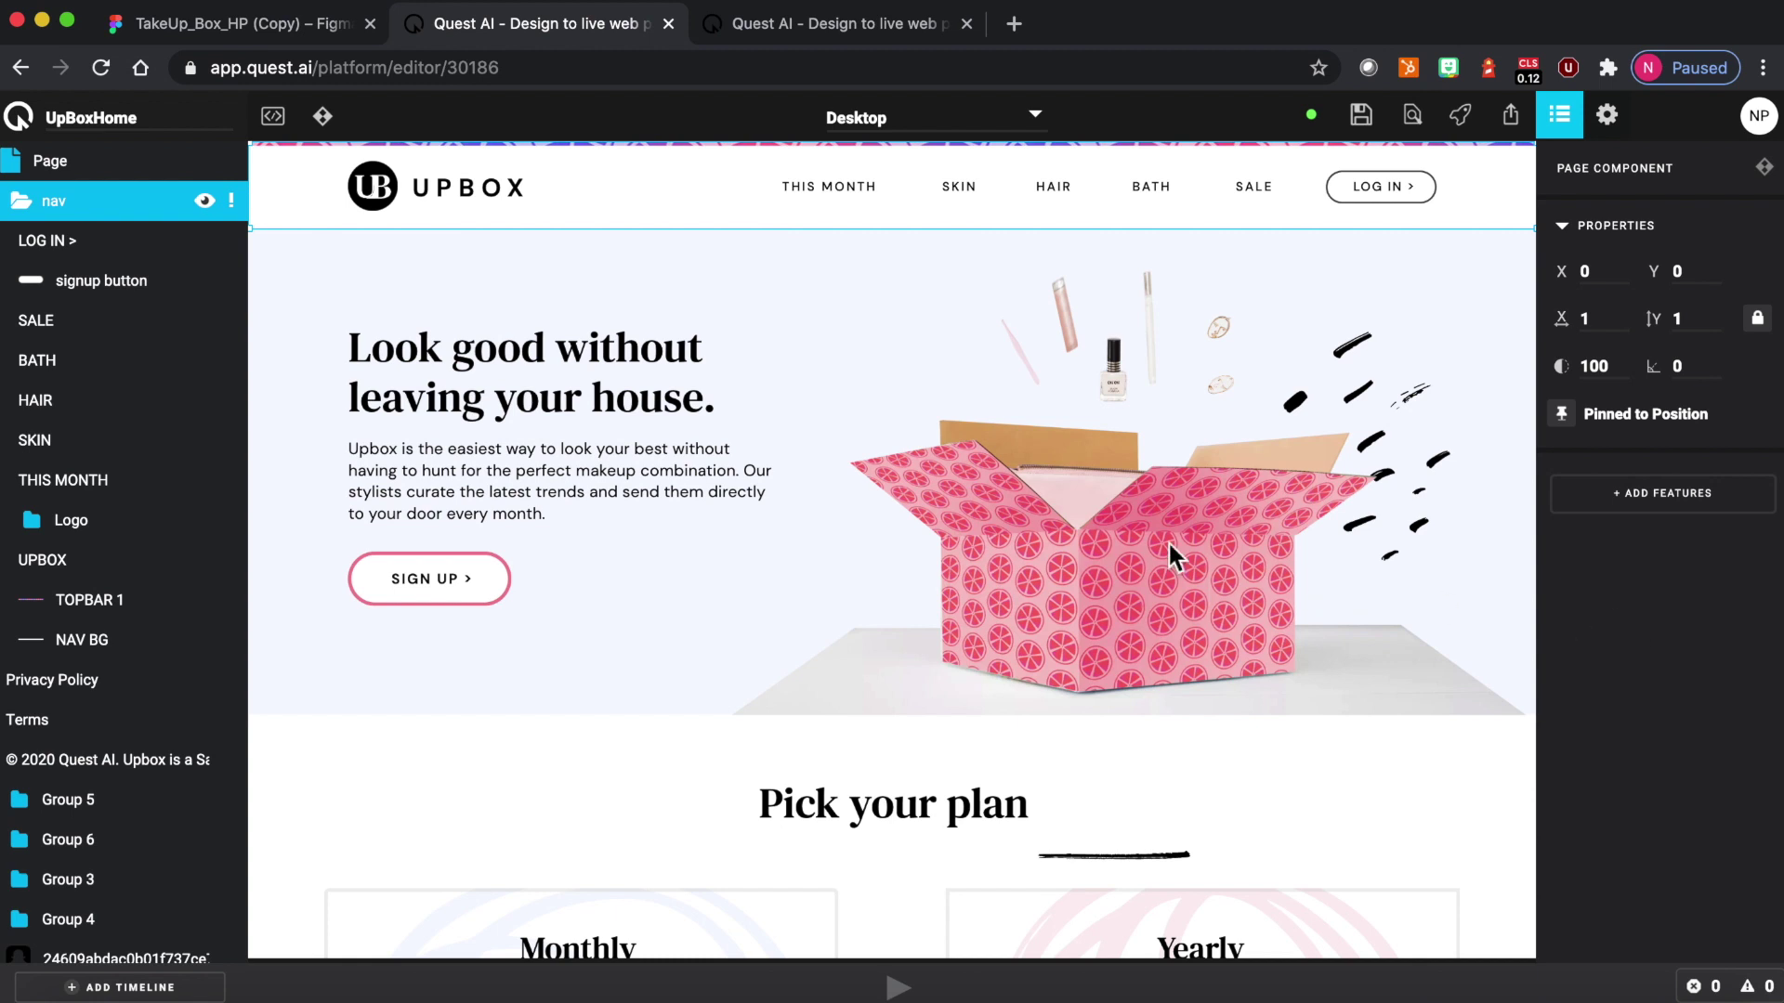
{"action": "key", "text": "super+Tab"}
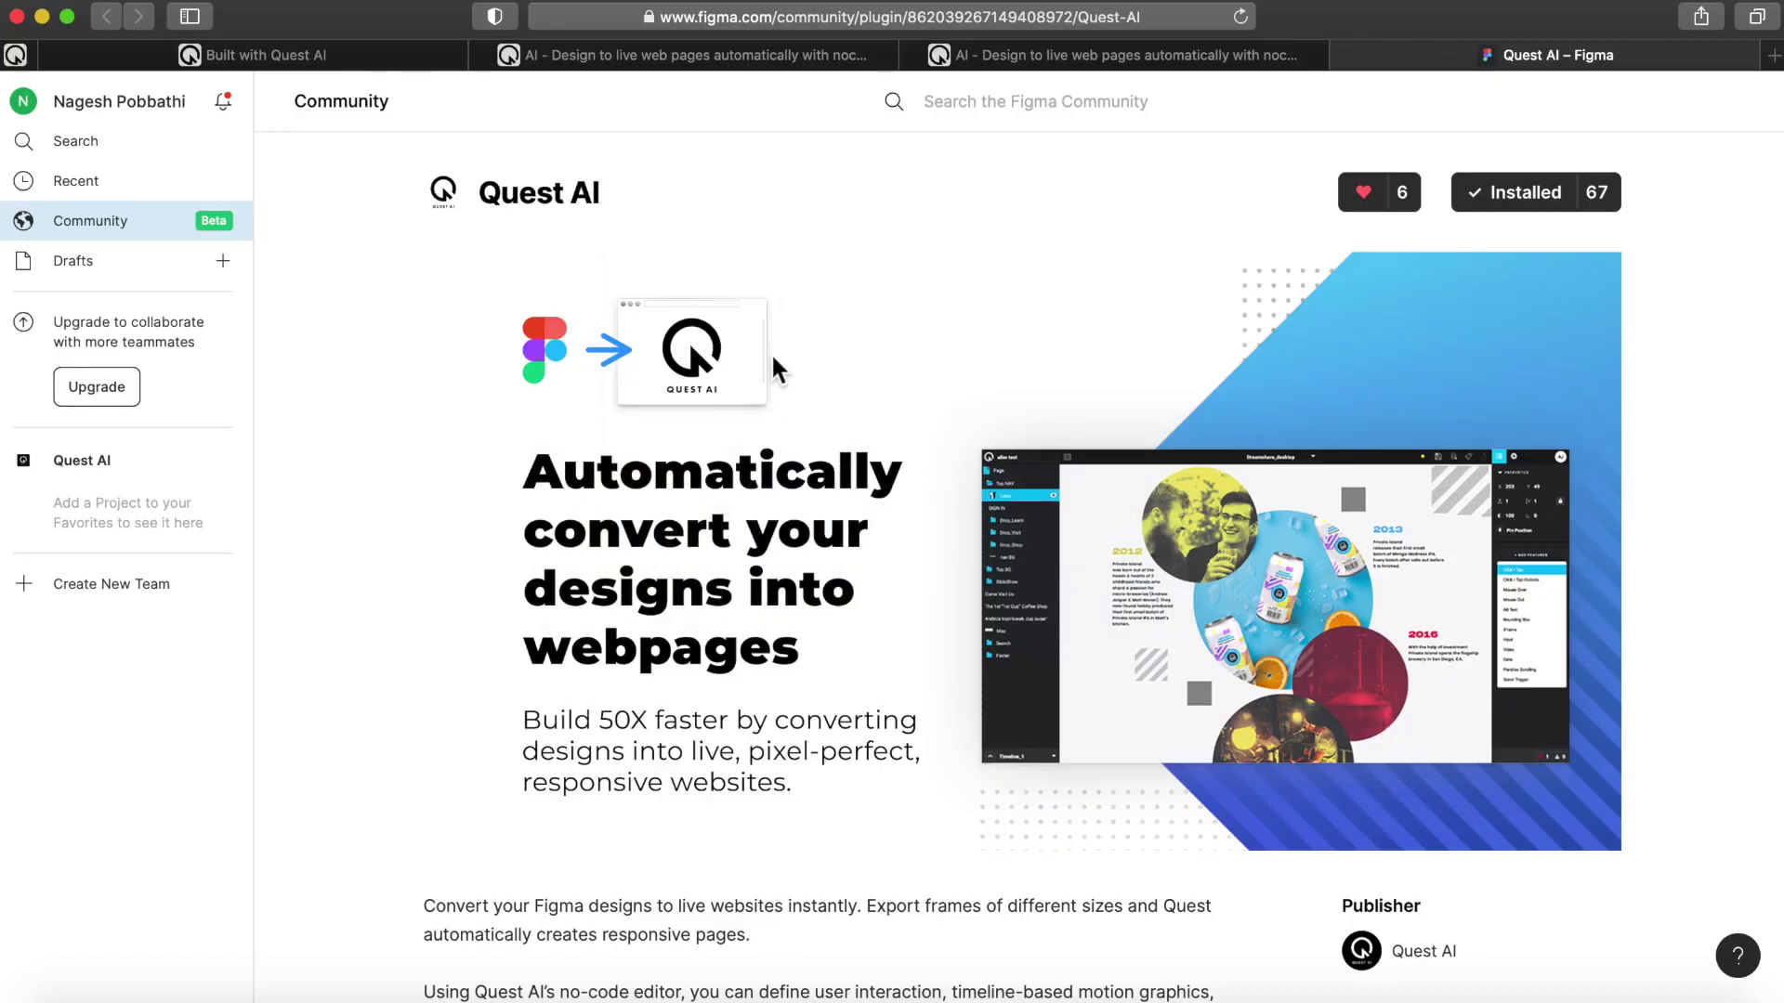
{"action": "left_click", "coordinate": [358, 58]}
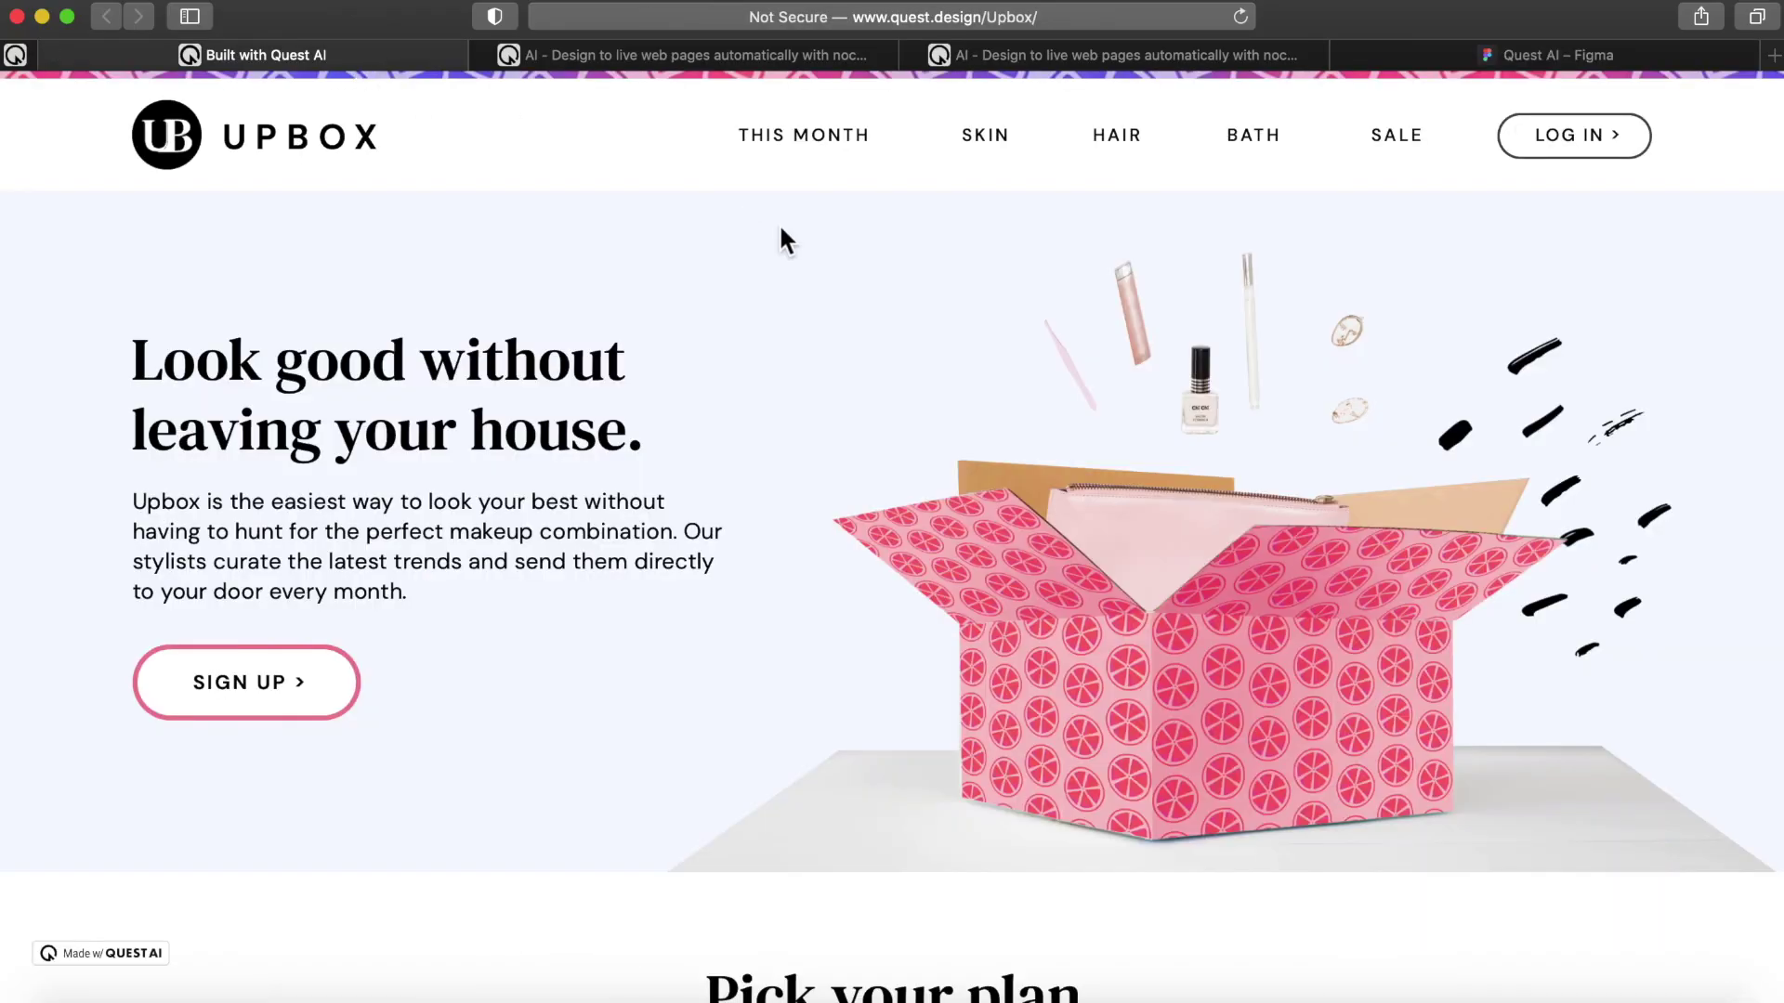
{"action": "left_click", "coordinate": [1241, 16]}
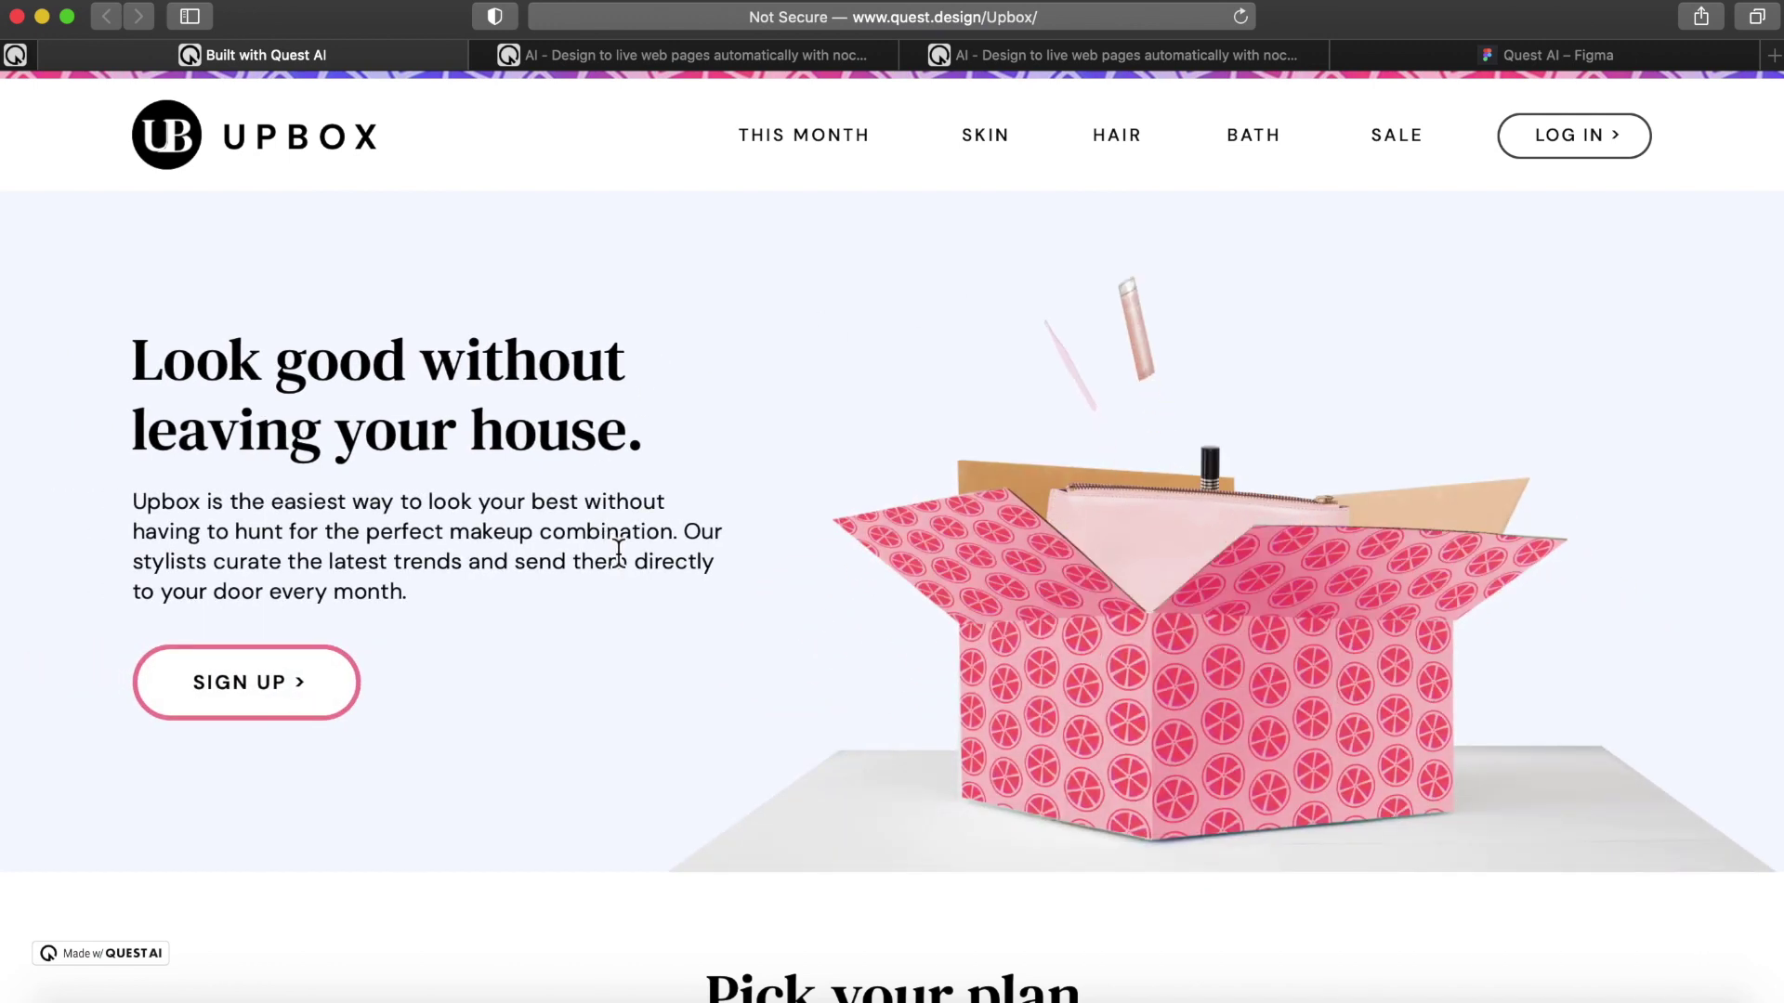
{"action": "key", "text": "super+Tab"}
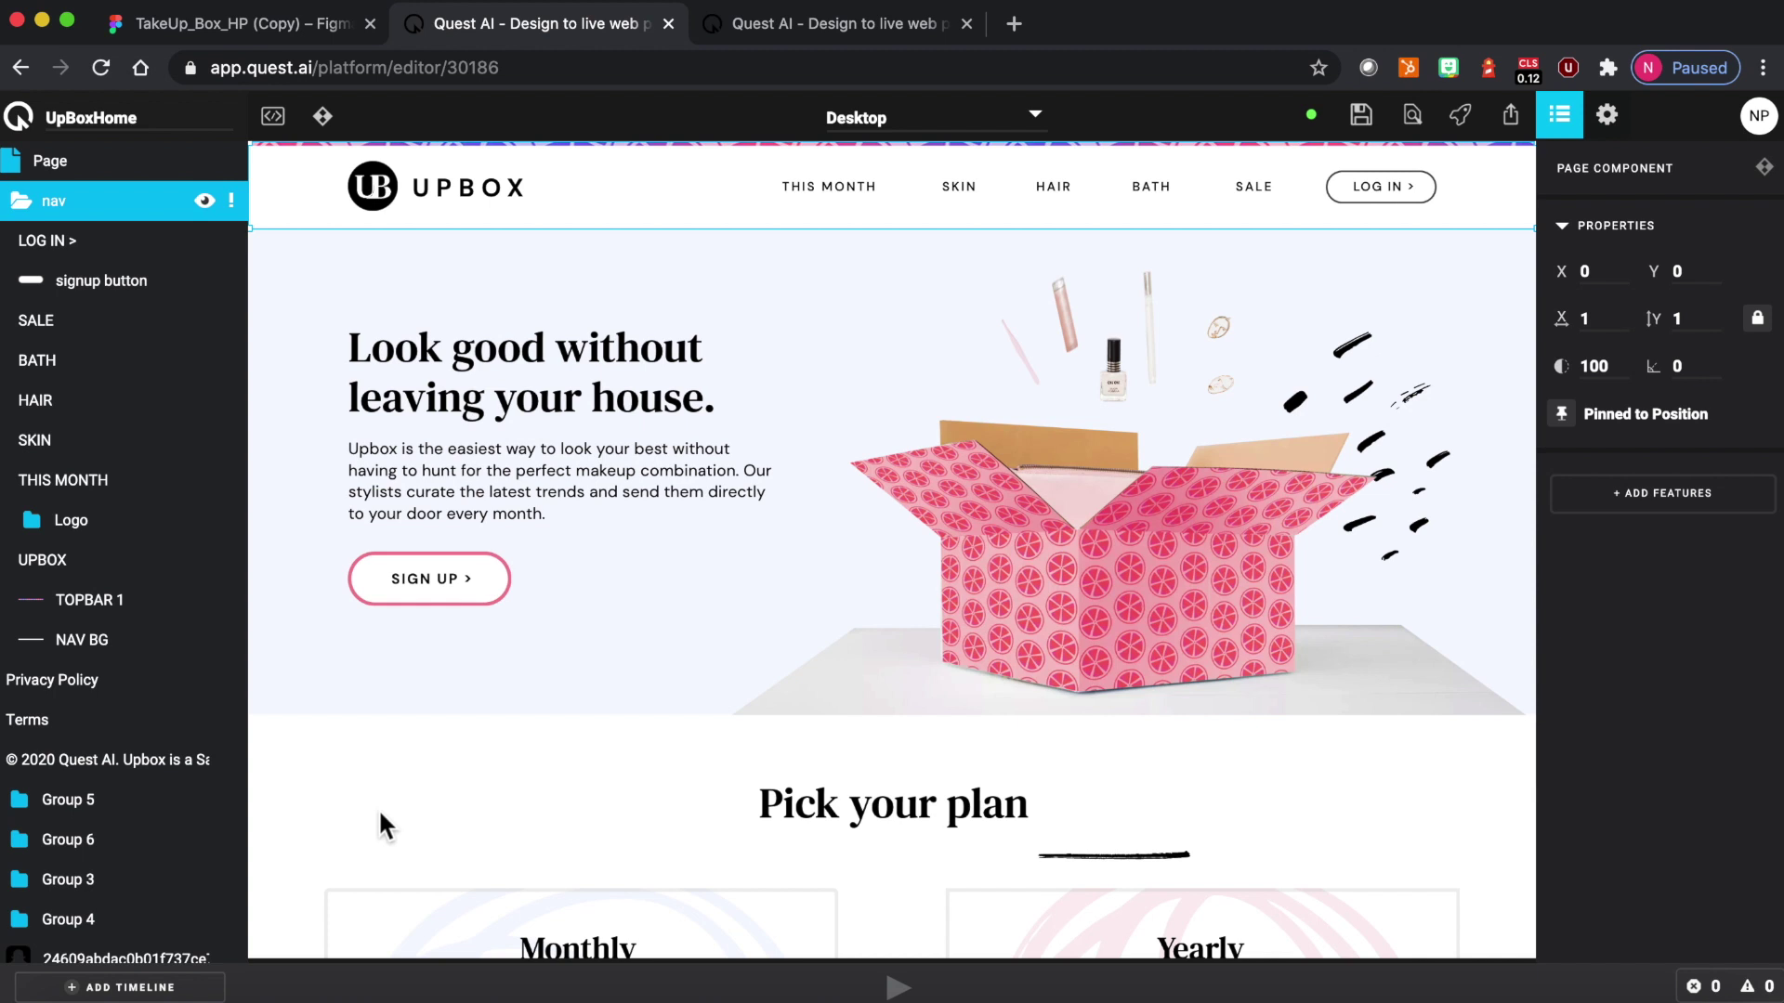
Step: With the headline selected, add a timeline named OnLoad set to play on page load
{"action": "left_click", "coordinate": [489, 398]}
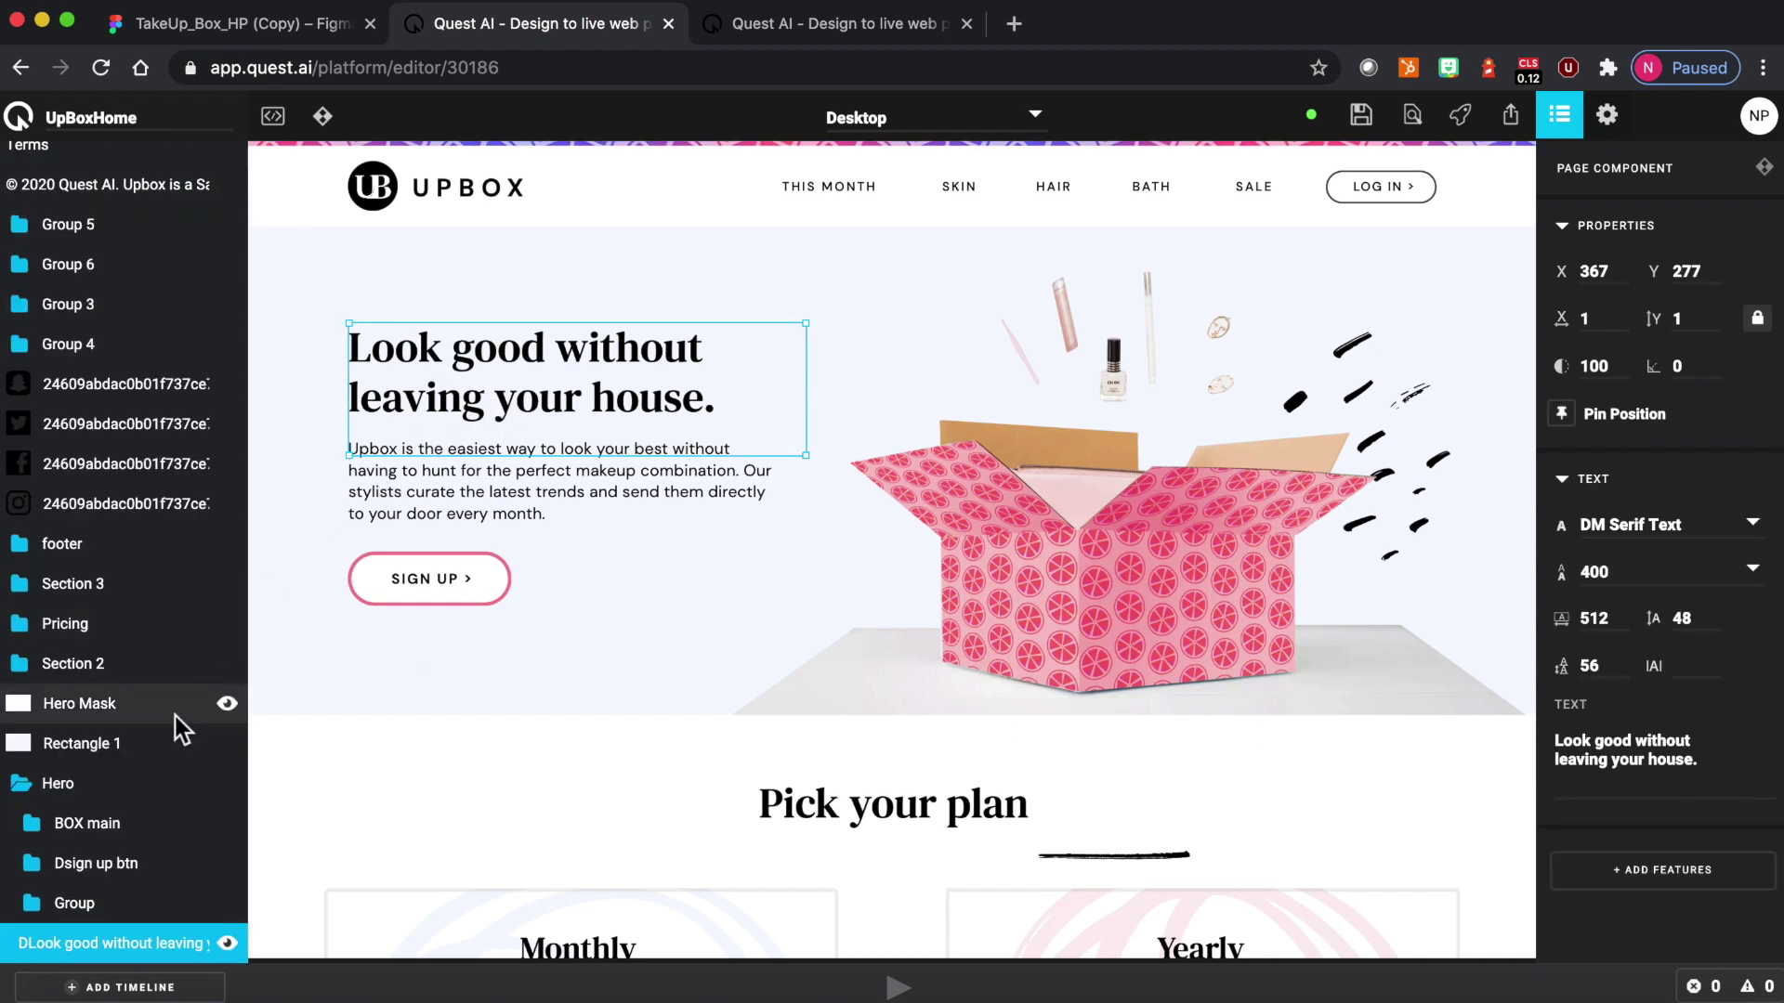
{"action": "scroll", "coordinate": [175, 716], "scroll_direction": "down", "scroll_amount": 2}
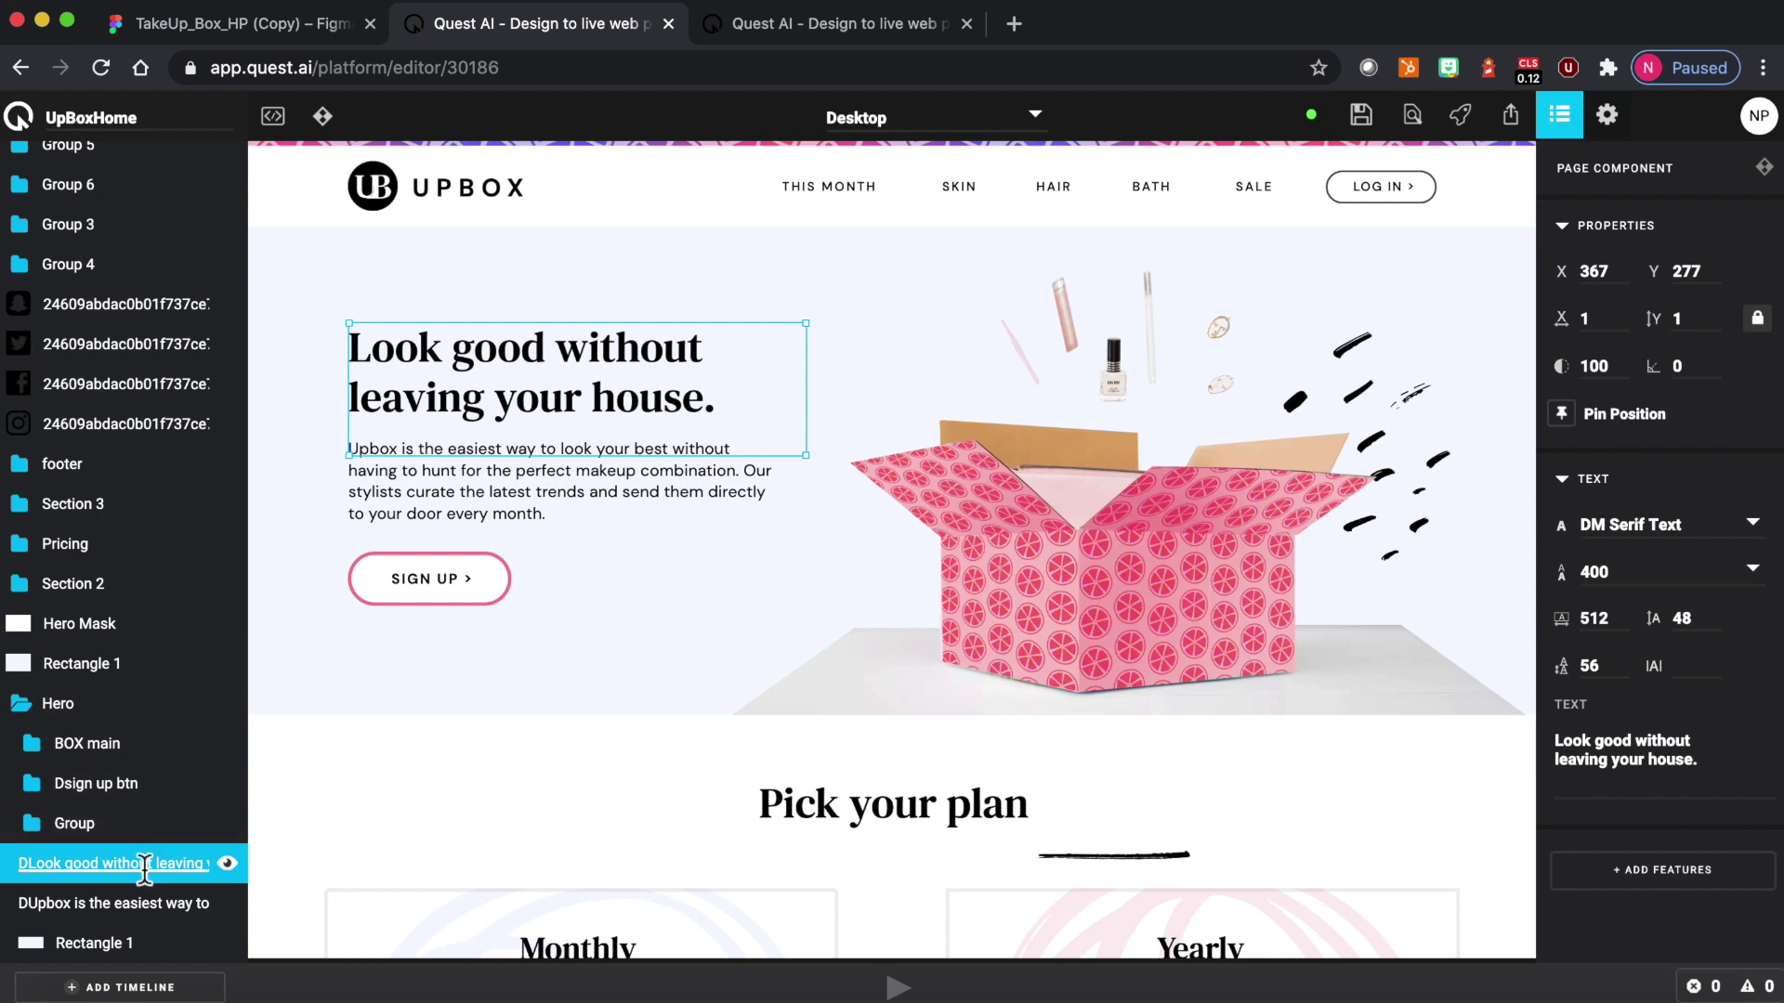
{"action": "left_click", "coordinate": [130, 990]}
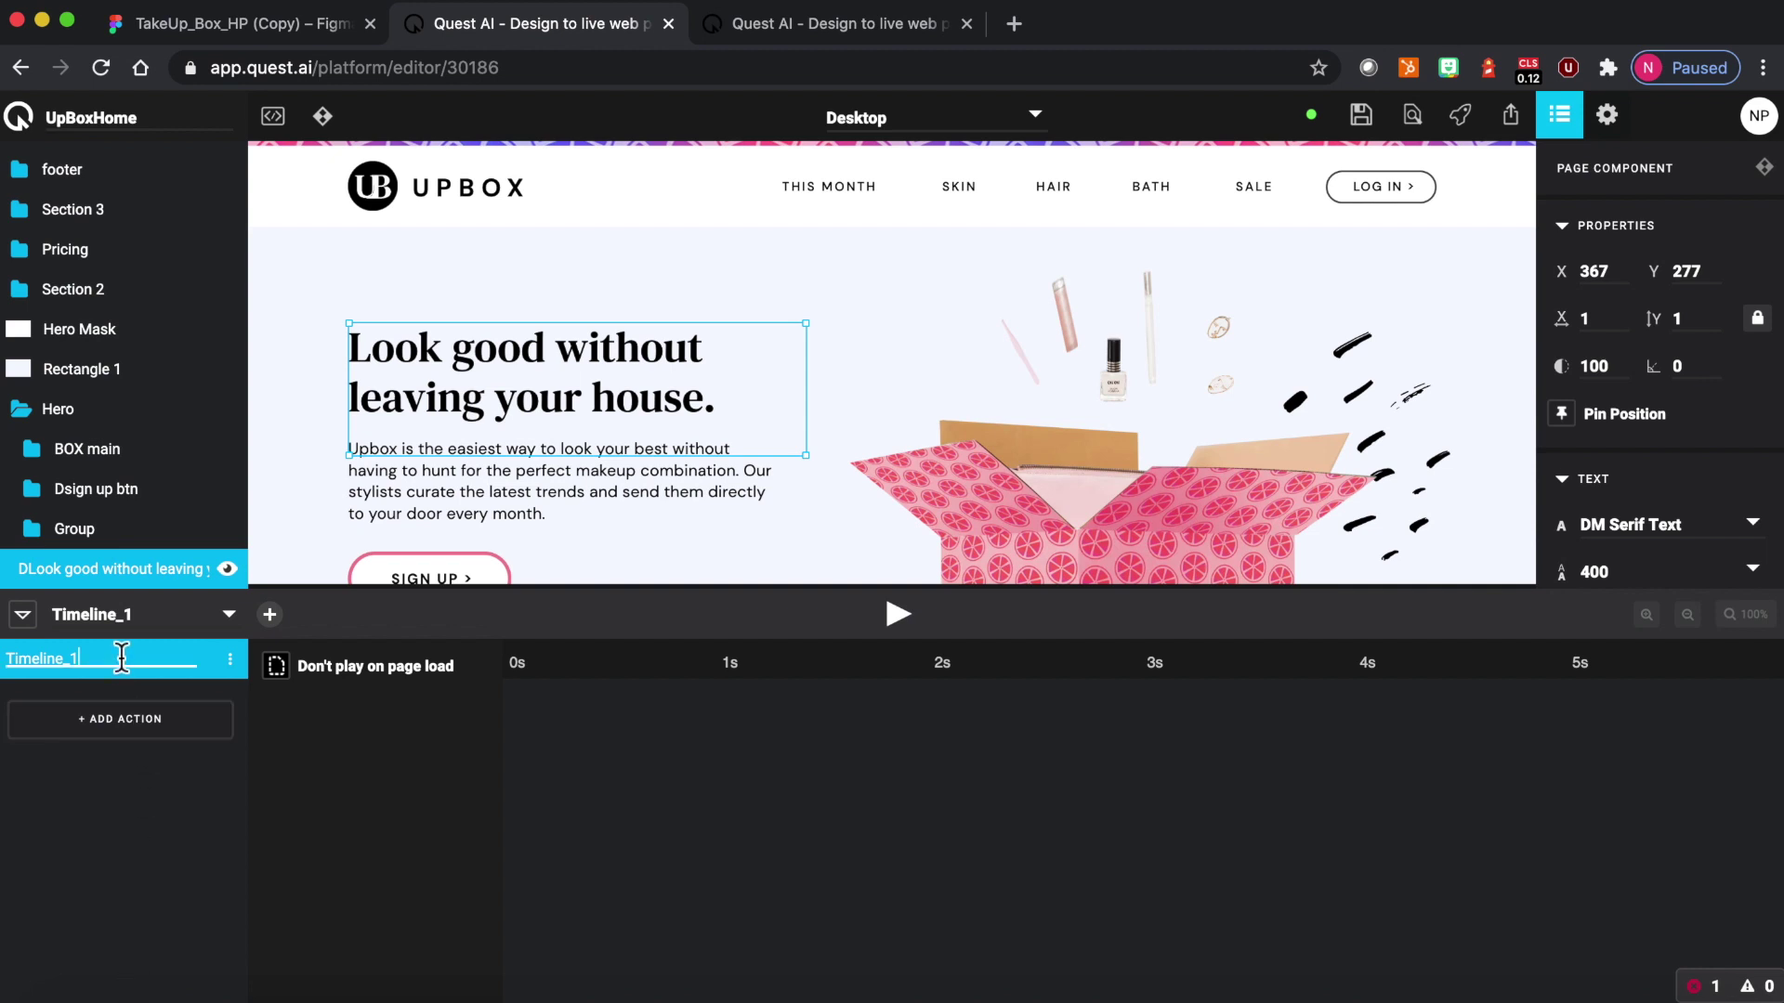
{"action": "double_click", "coordinate": [122, 657]}
{"action": "type", "text": "OnLoad"}
{"action": "key", "text": "Return"}
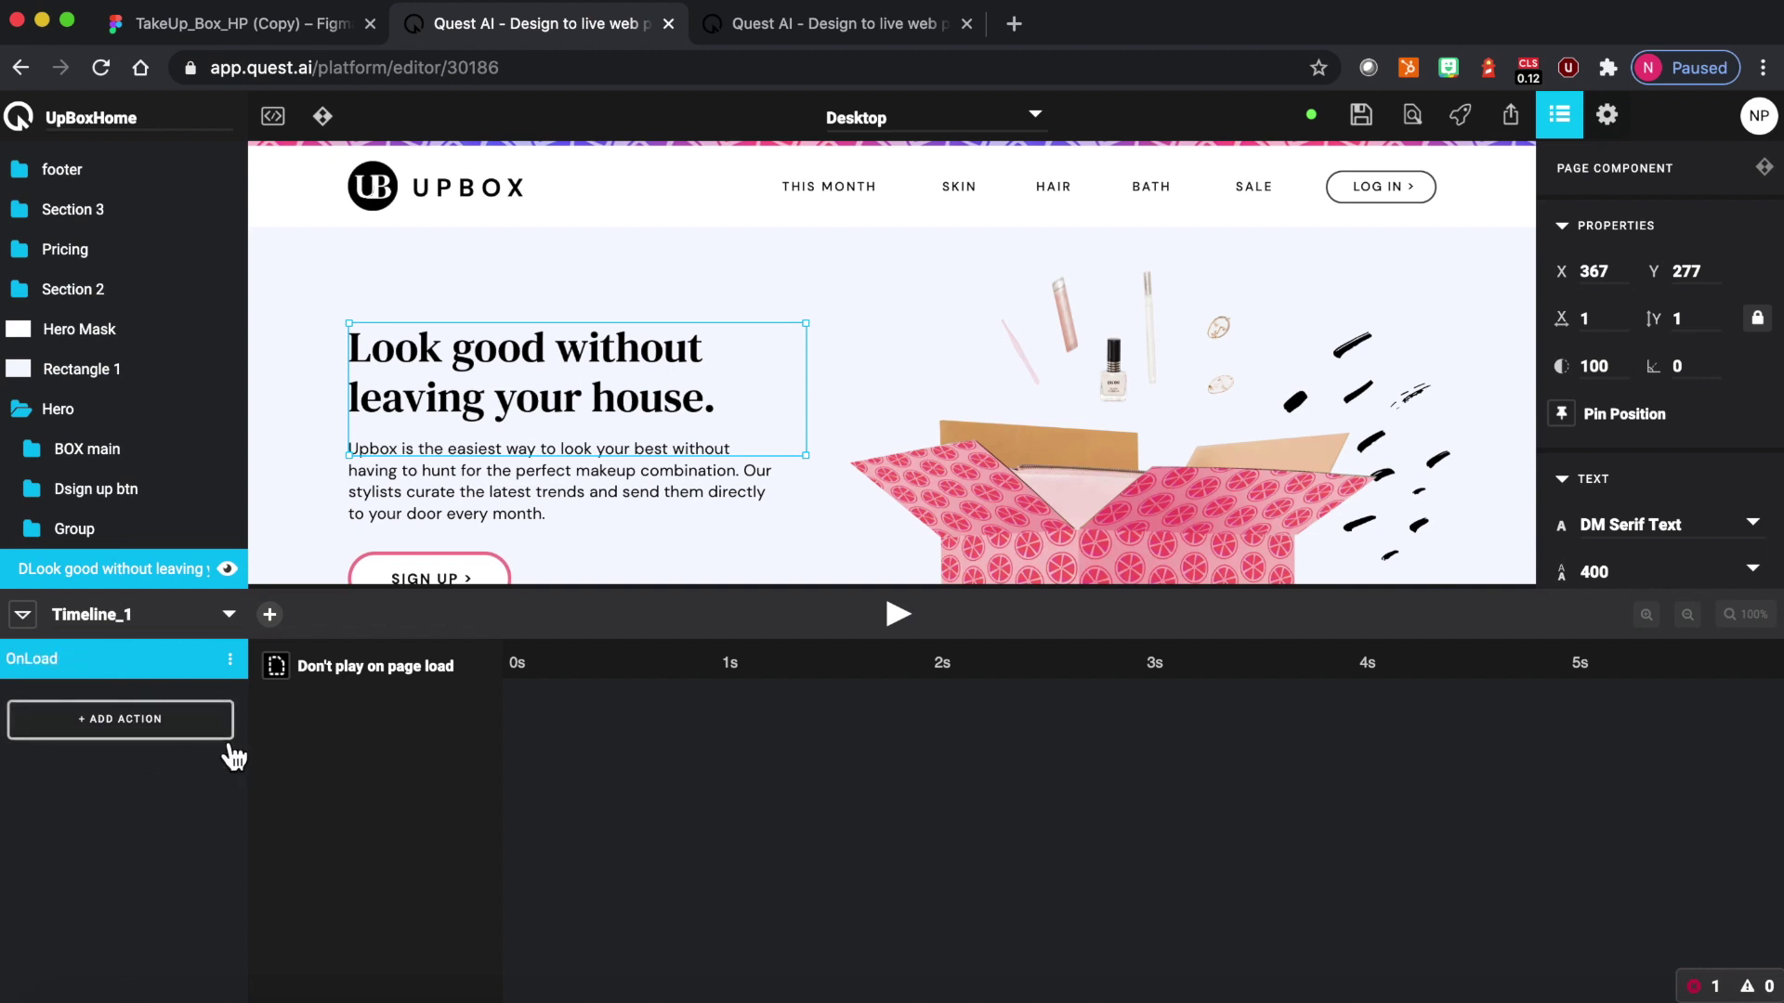
{"action": "left_click", "coordinate": [284, 678]}
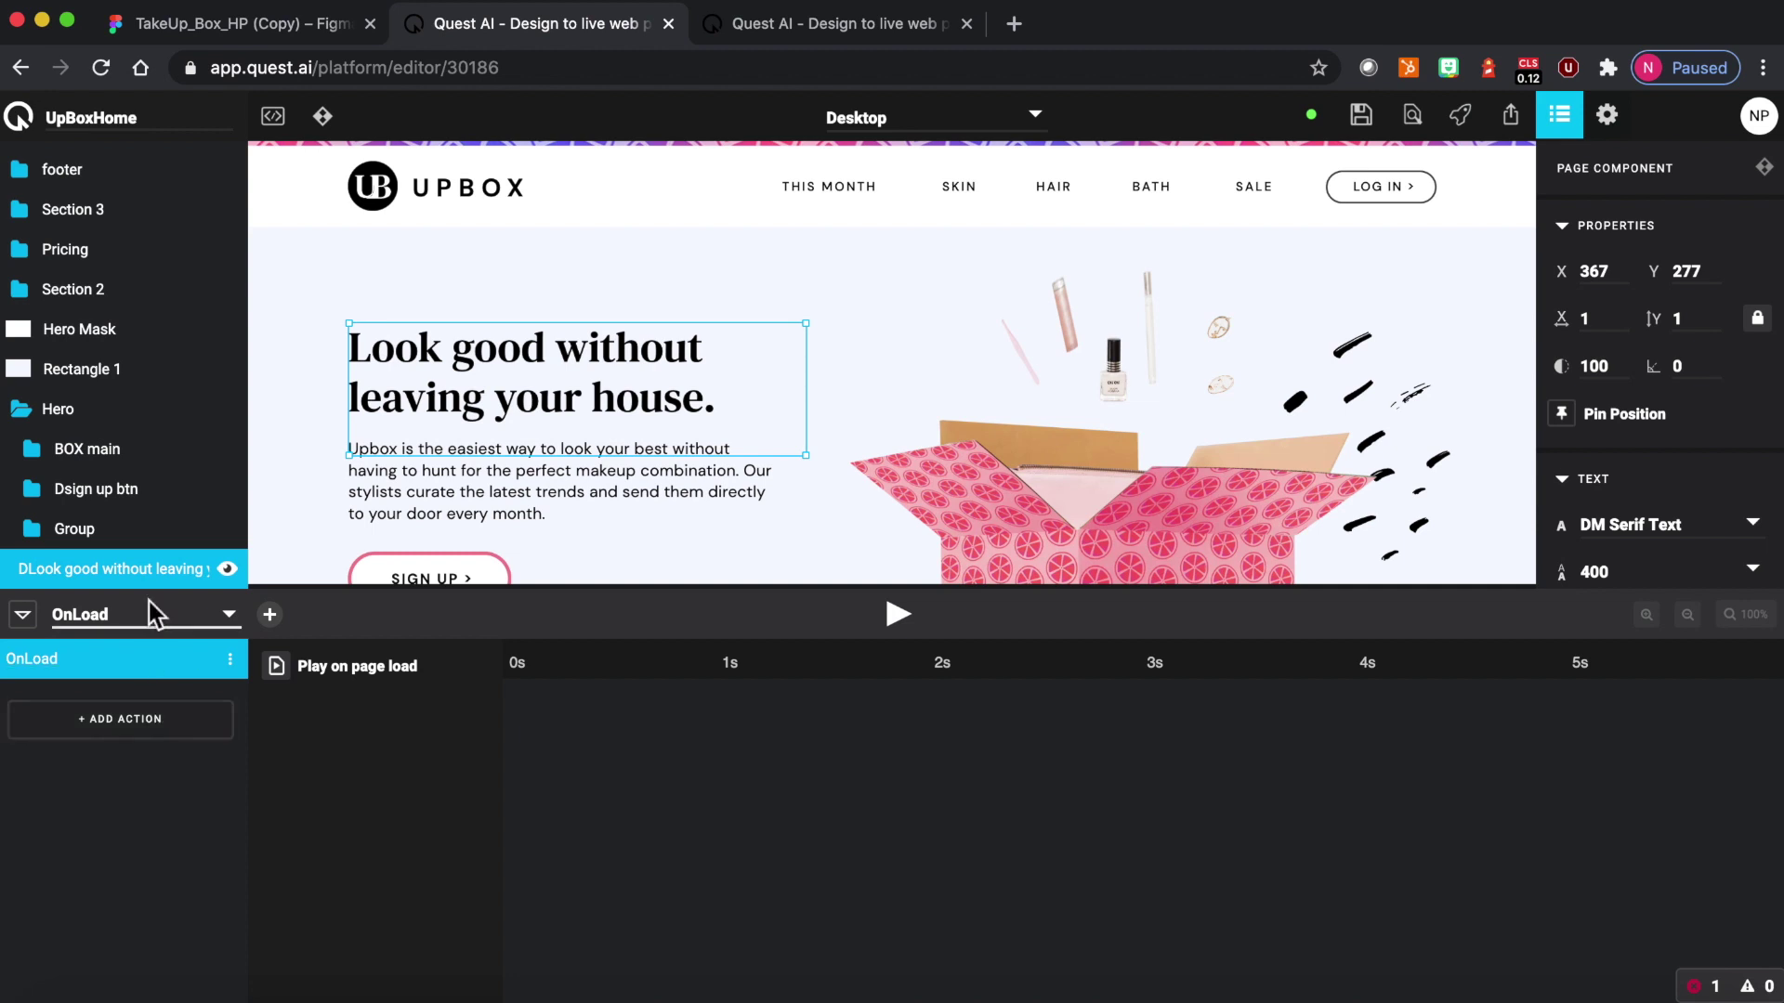
Step: Add a headline tween From absolute X 0 and opacity 0, and preview the fade-in
{"action": "scroll", "coordinate": [158, 576], "scroll_direction": "down", "scroll_amount": 2}
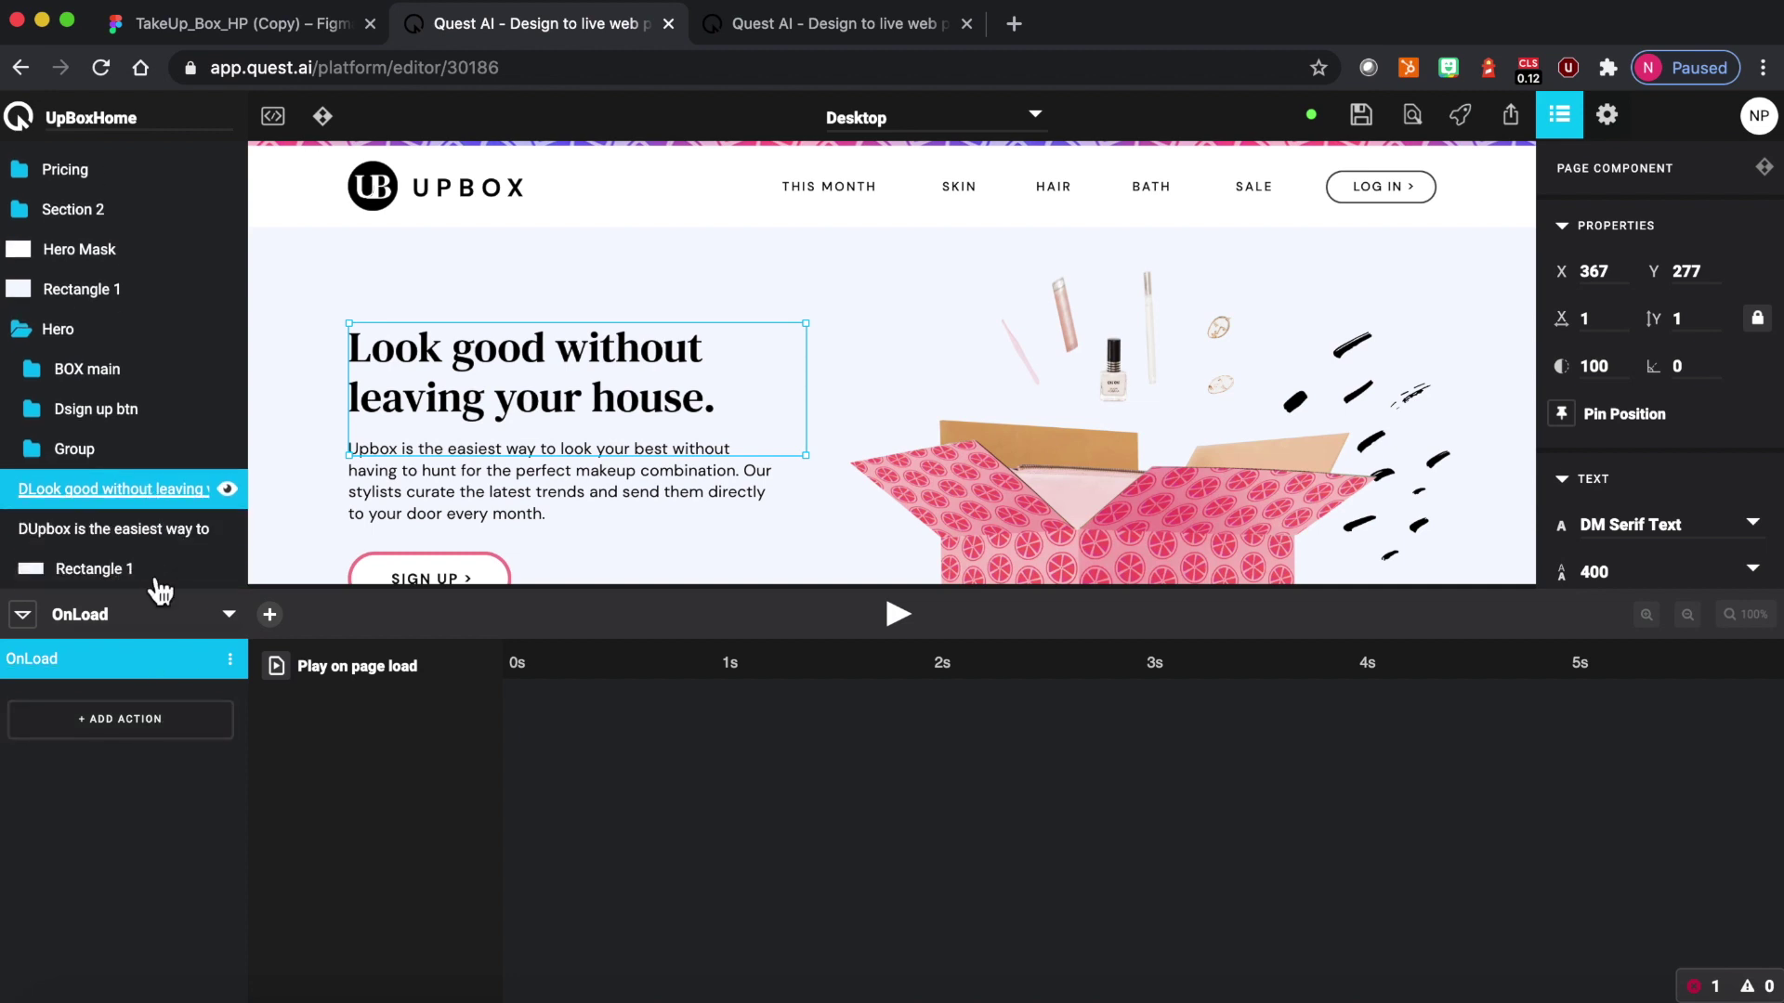
{"action": "right_click", "coordinate": [129, 488]}
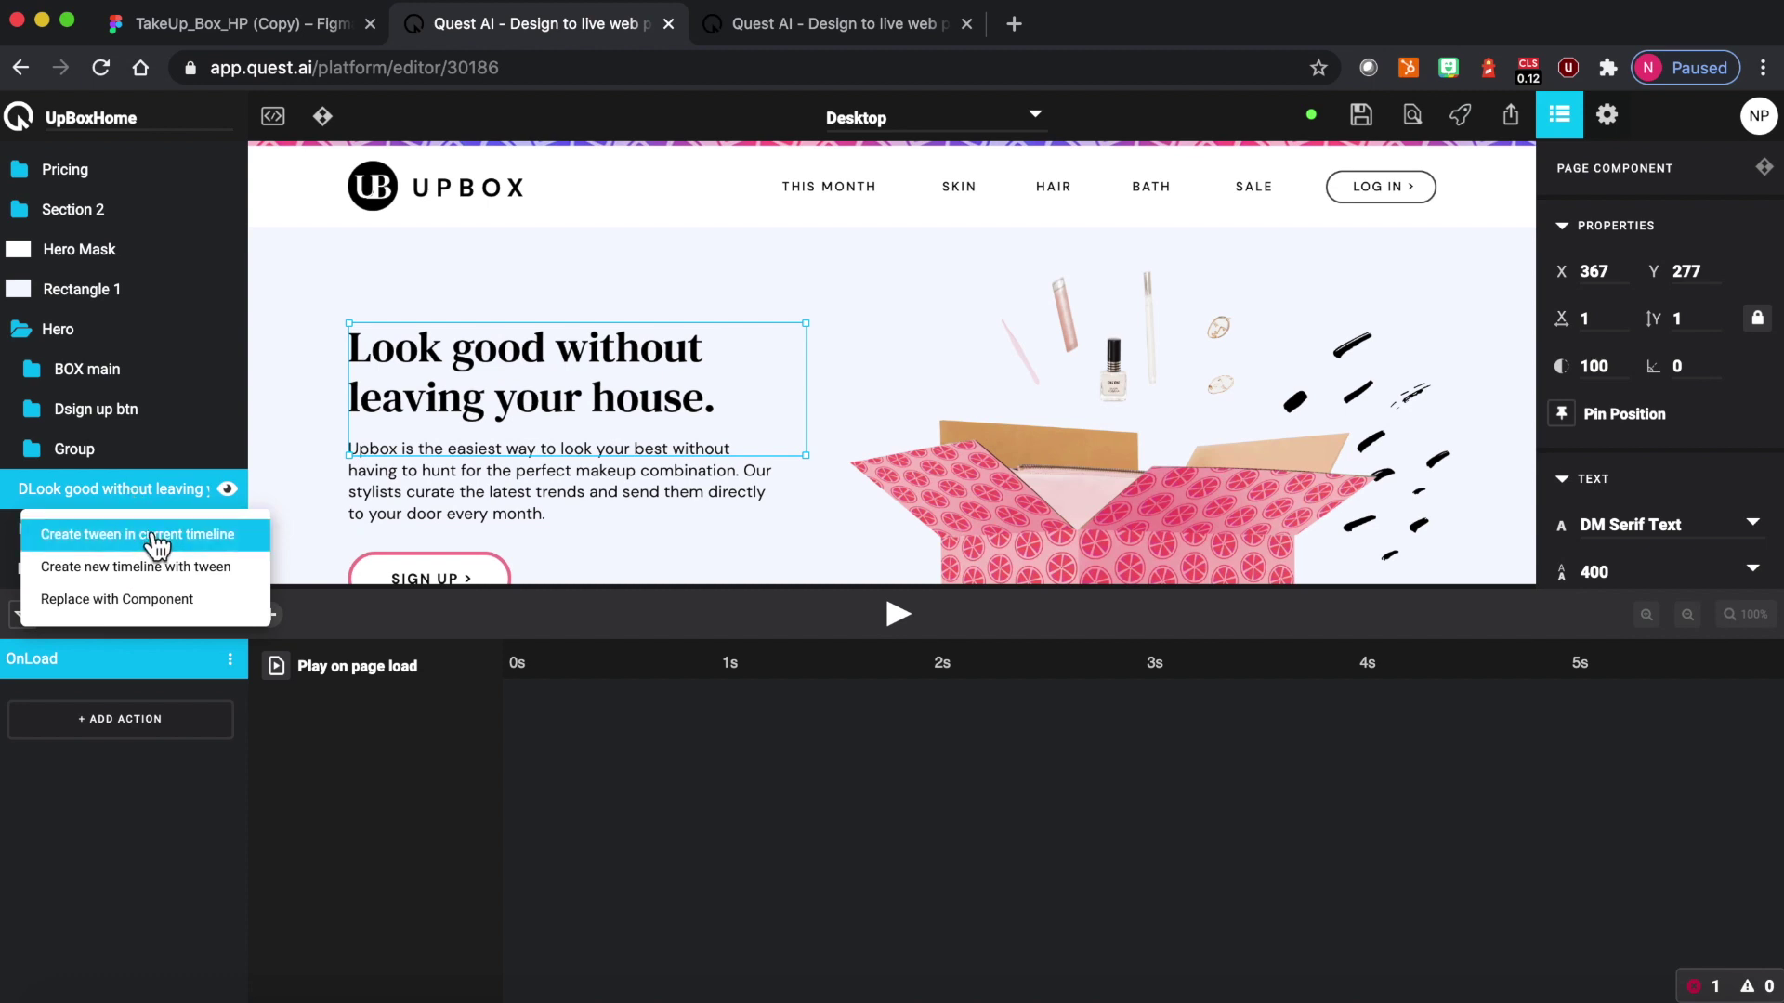
{"action": "left_click", "coordinate": [188, 536]}
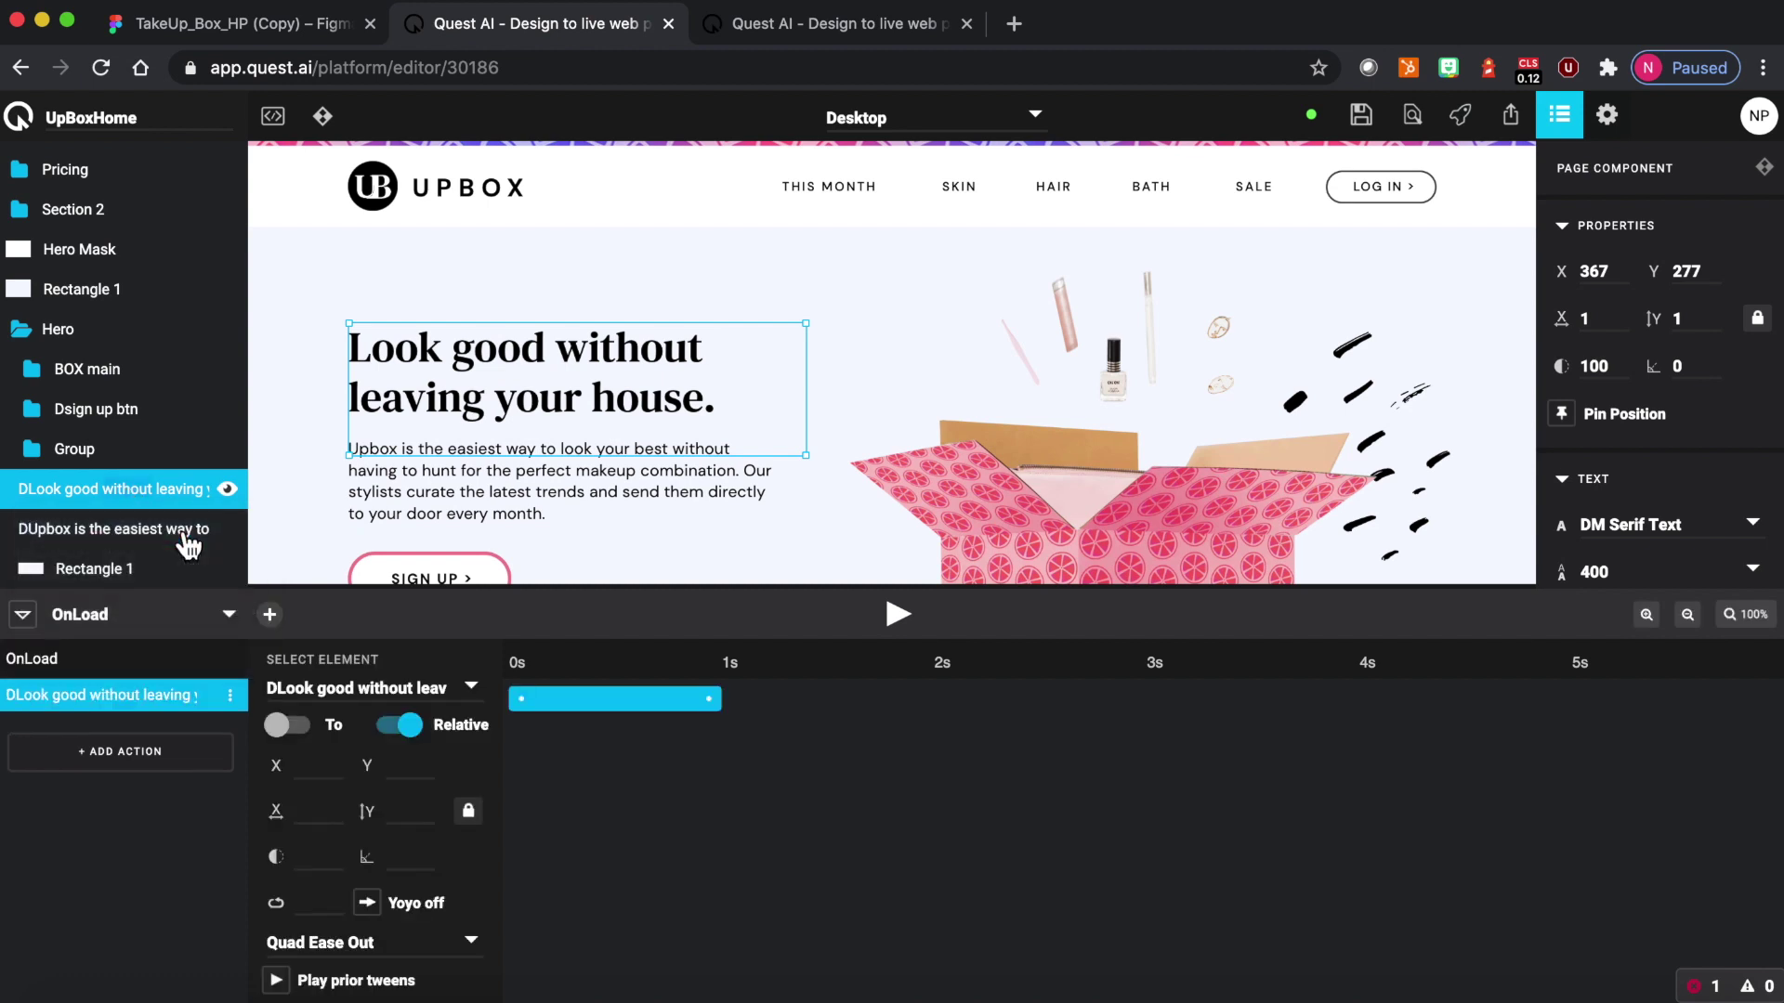
{"action": "left_click", "coordinate": [300, 731]}
{"action": "left_click", "coordinate": [403, 734]}
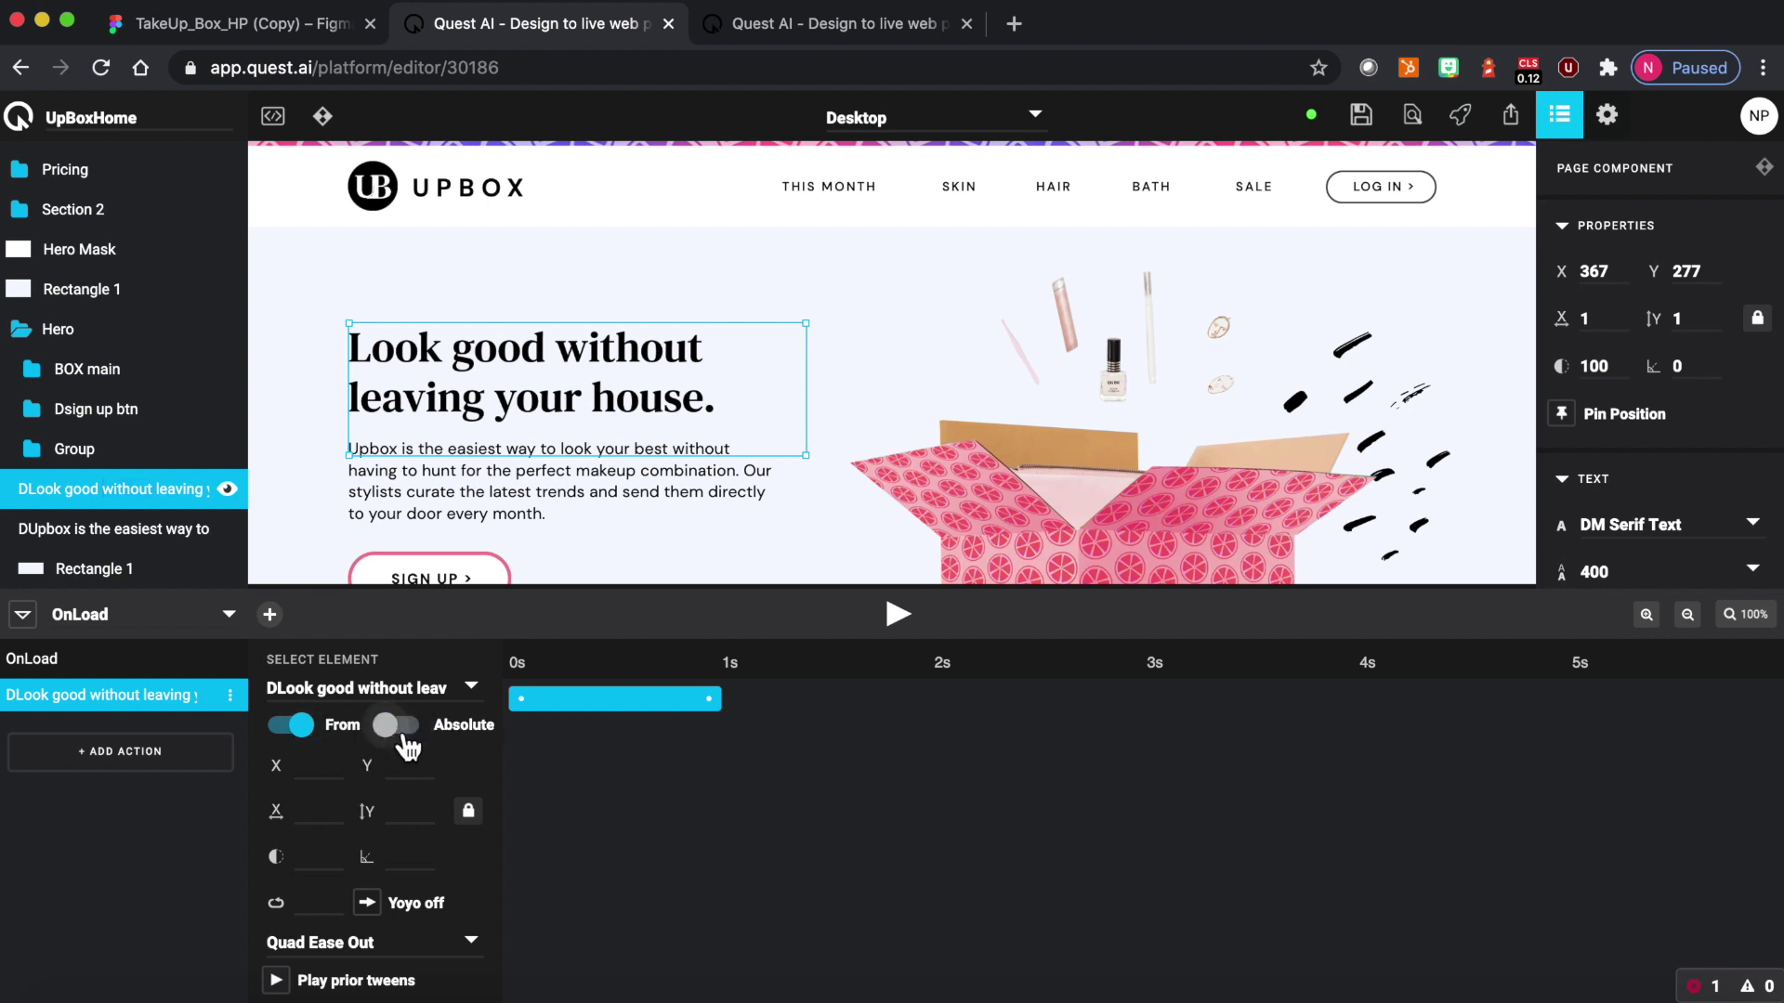
{"action": "left_click", "coordinate": [318, 768]}
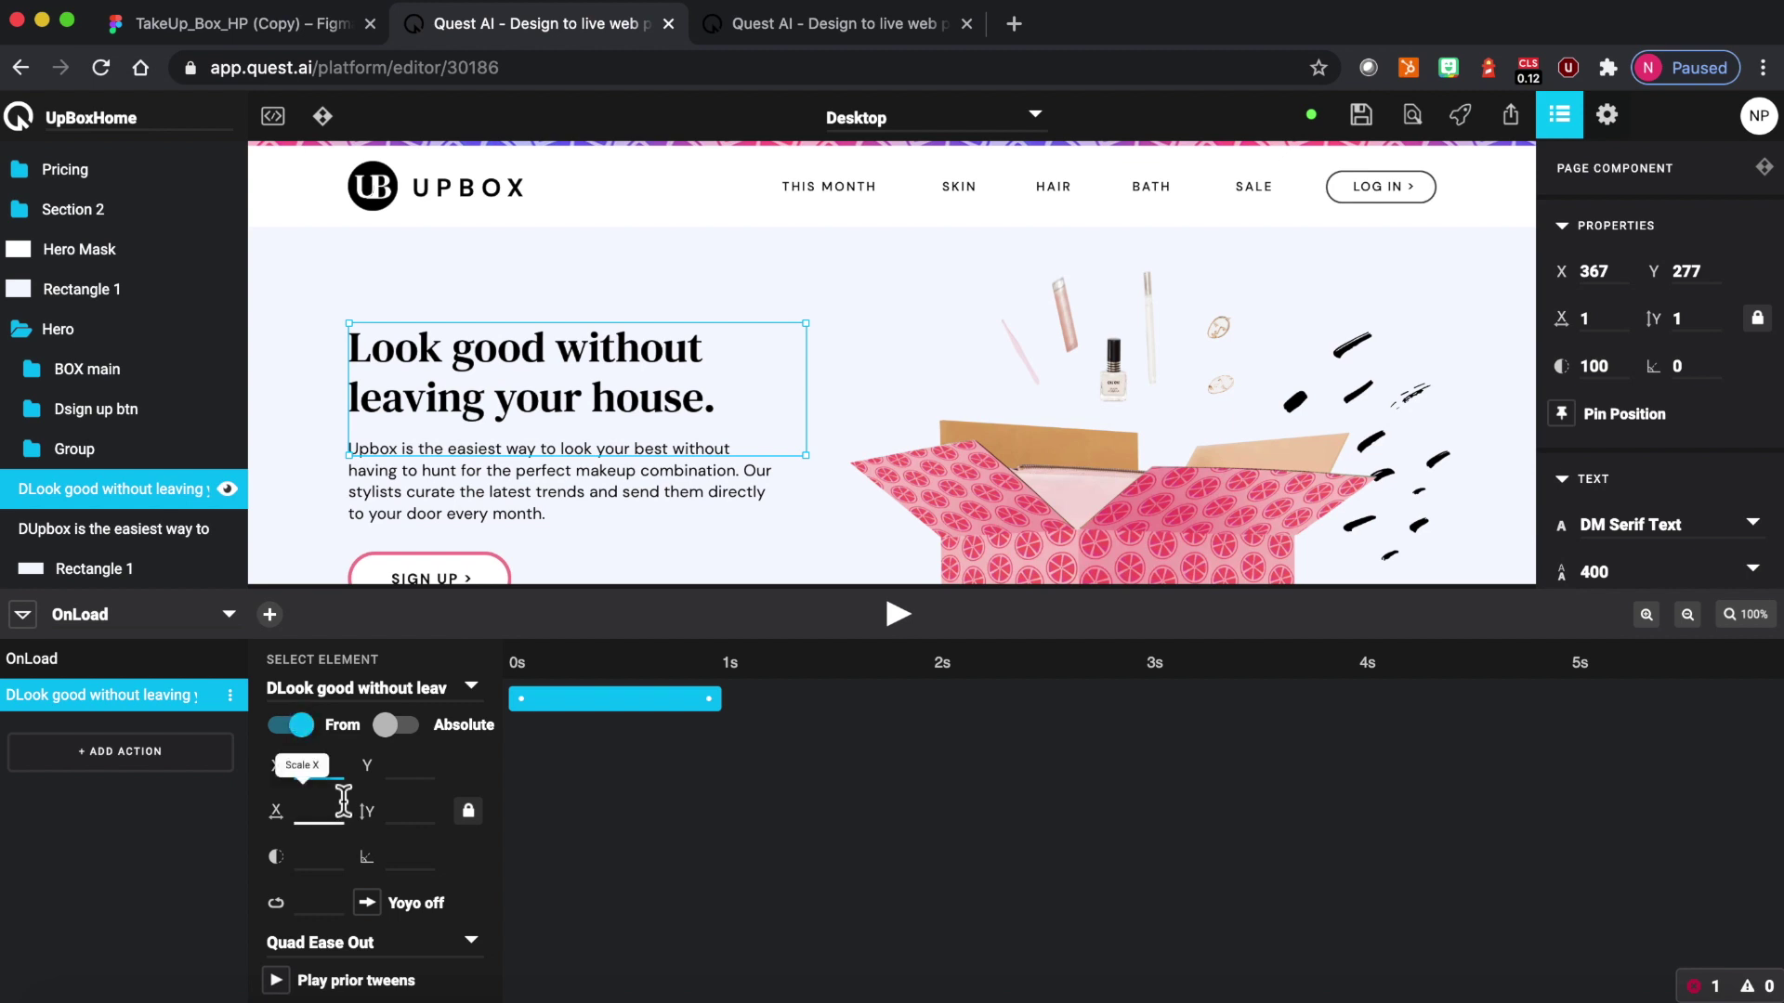
{"action": "type", "text": "0"}
{"action": "left_click", "coordinate": [323, 860]}
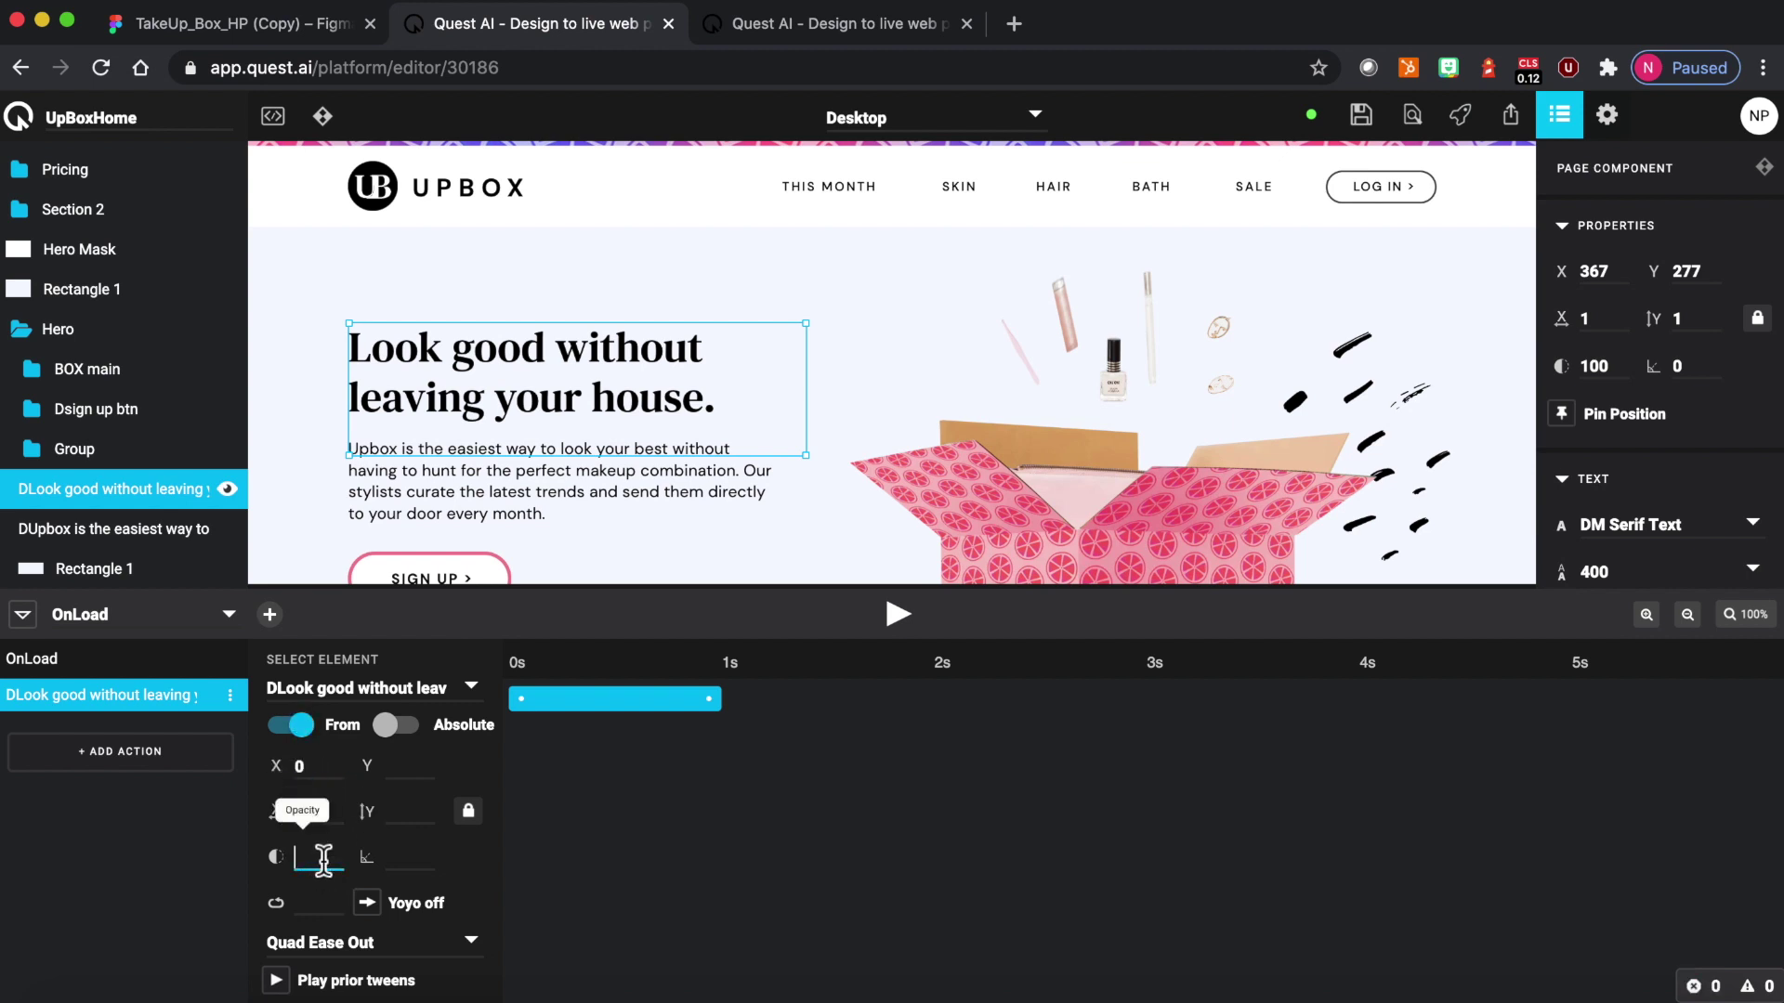
{"action": "type", "text": "0"}
{"action": "left_click", "coordinate": [903, 623]}
{"action": "left_click", "coordinate": [903, 621]}
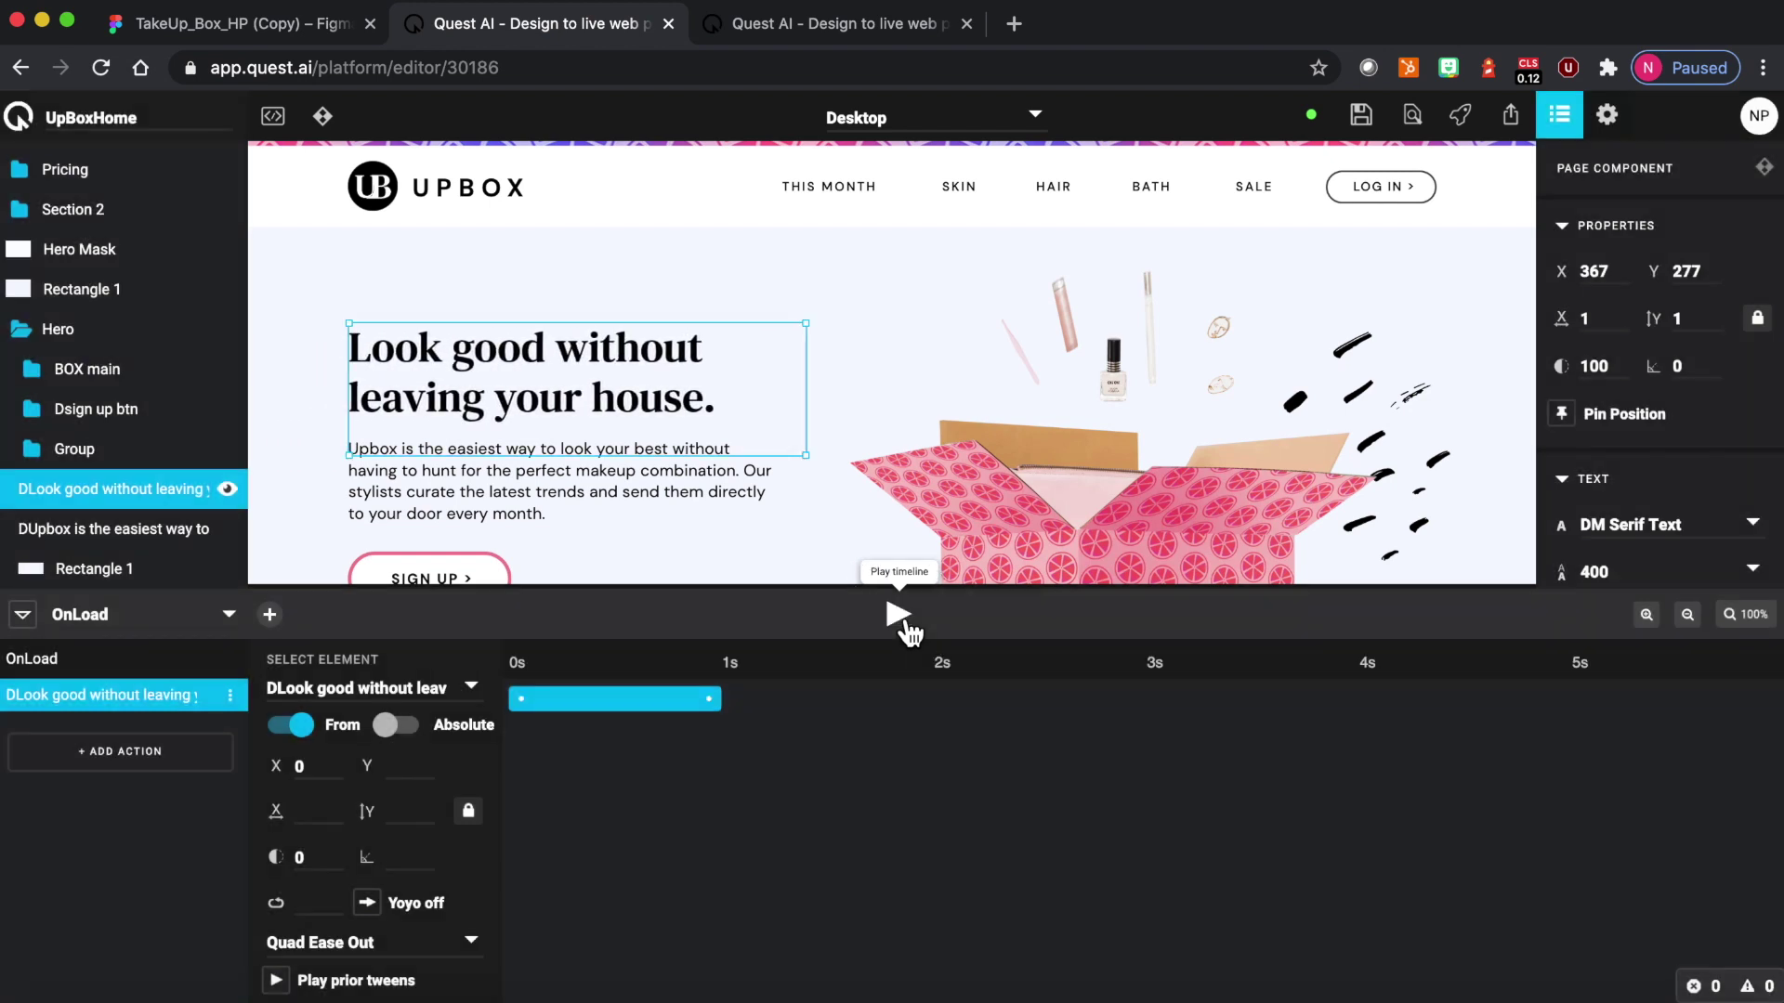
{"action": "left_click", "coordinate": [453, 492]}
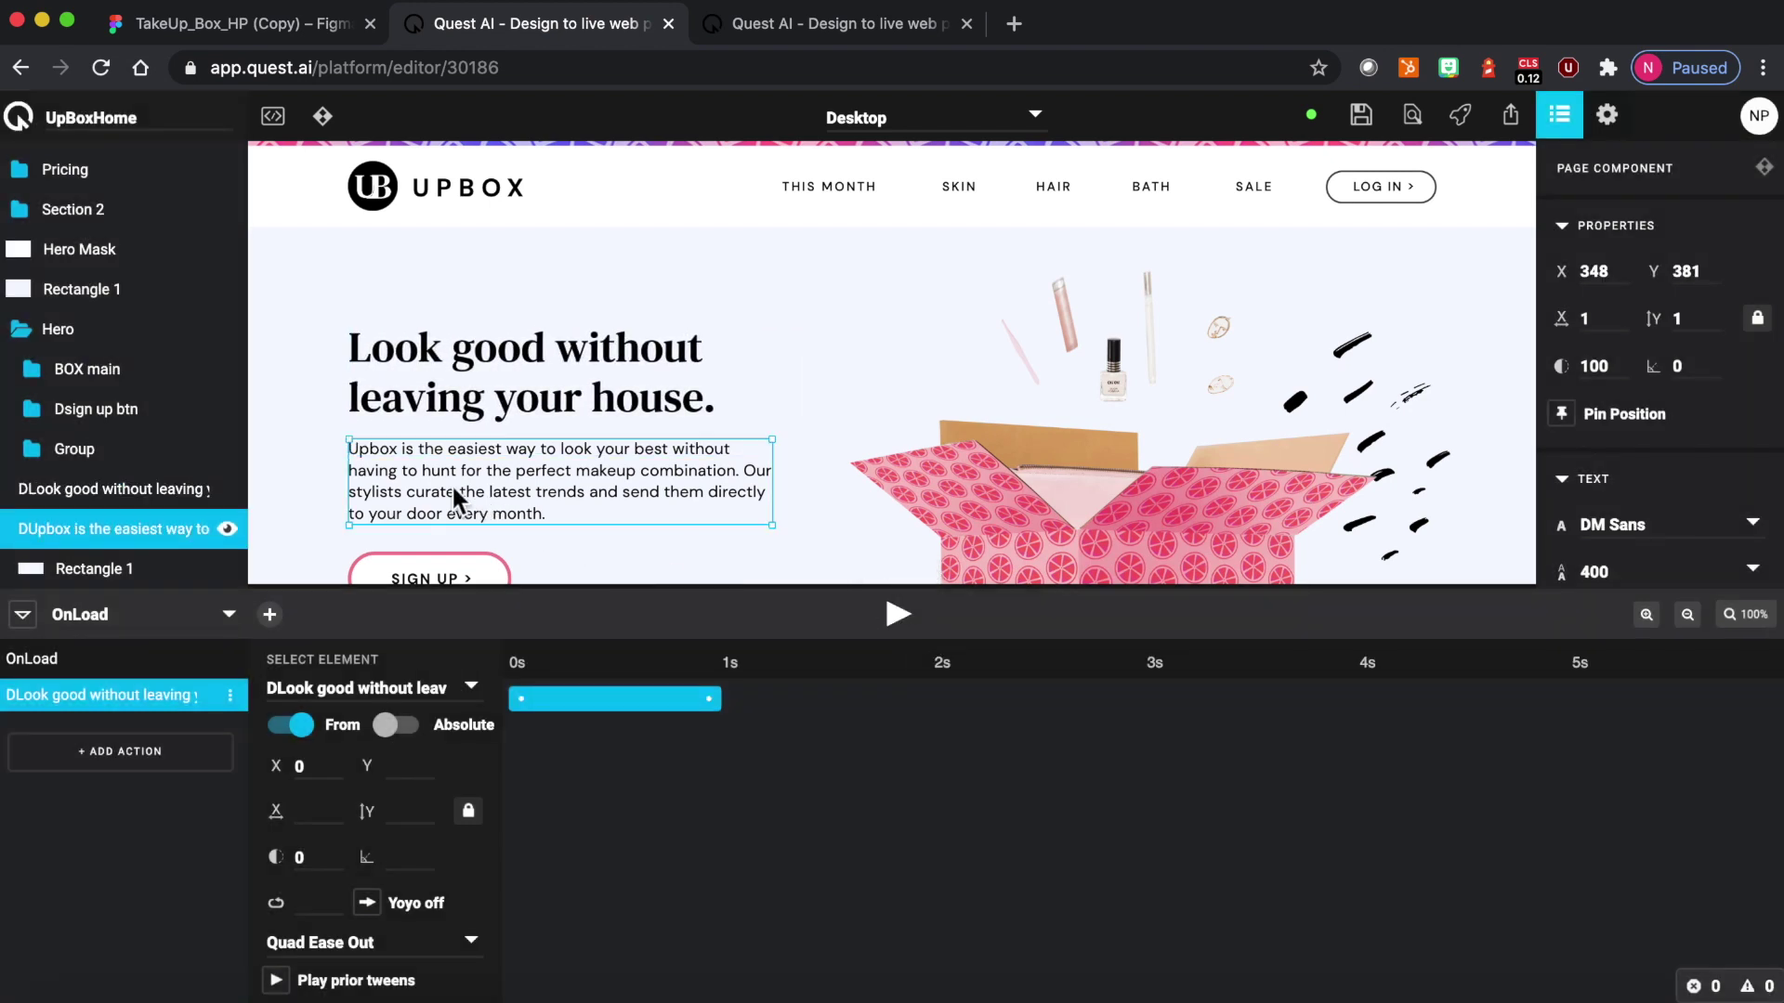
Step: Add an OnLoad tween to the Upbox paragraph animating From absolute X 0 and opacity 0
{"action": "right_click", "coordinate": [121, 531]}
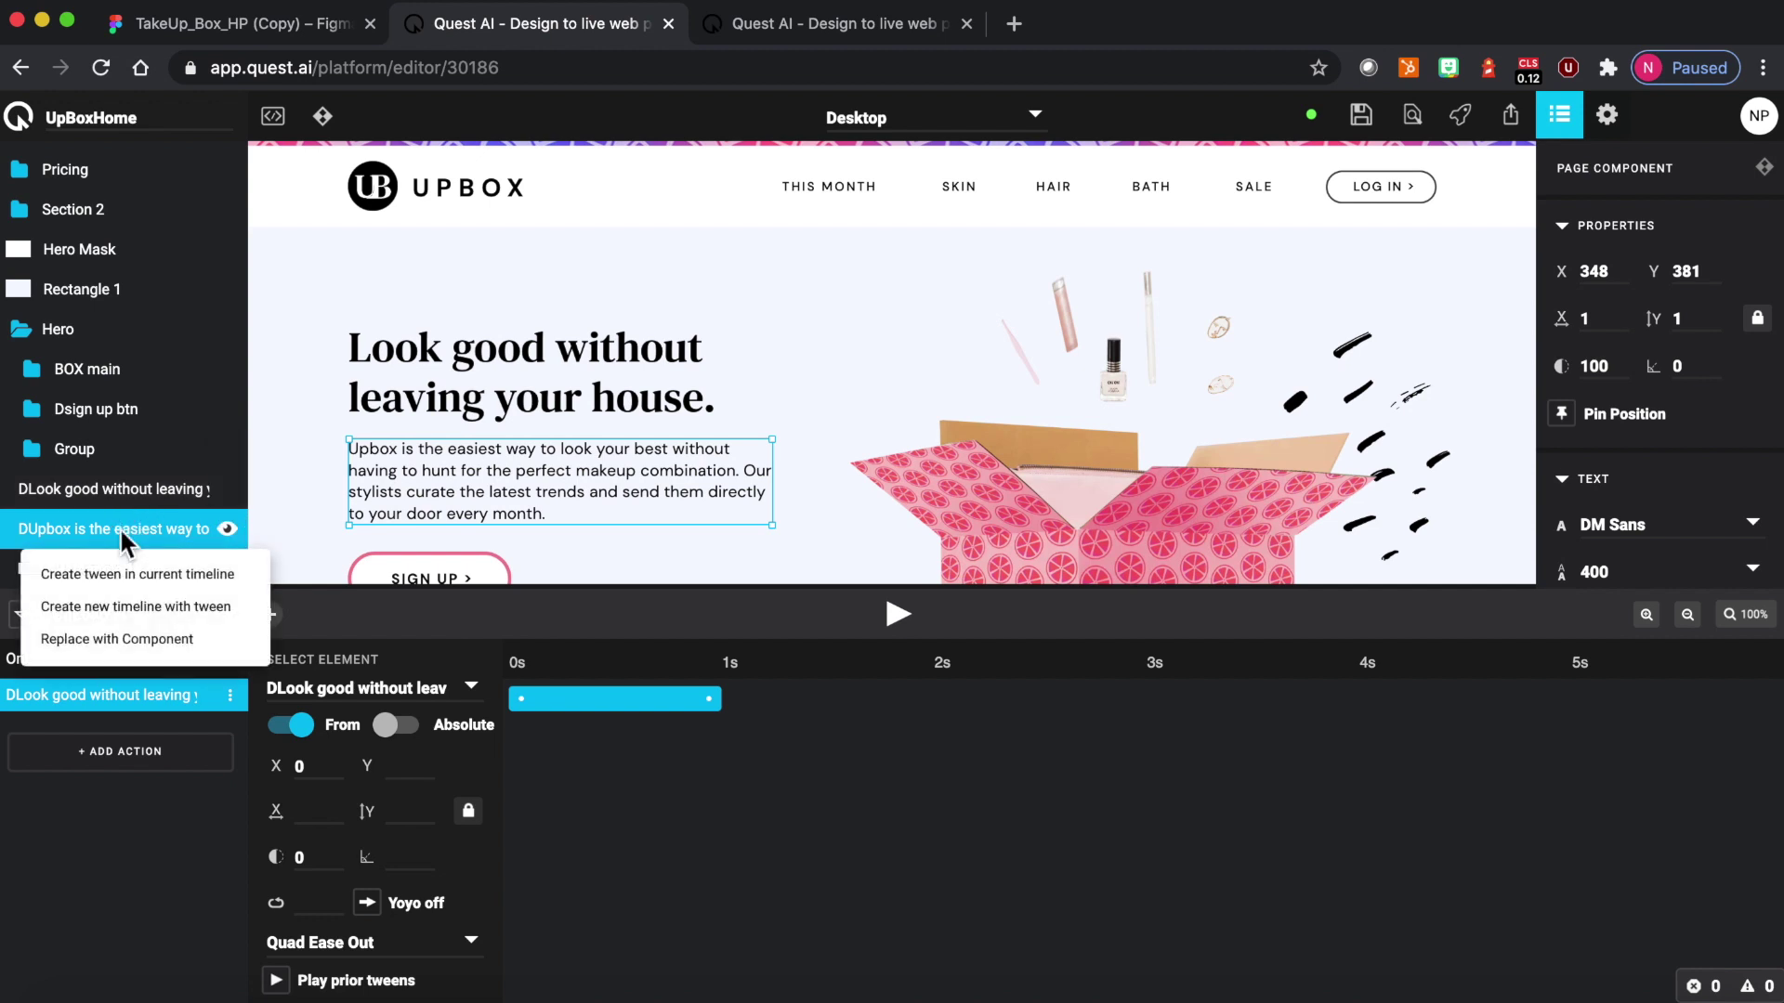
{"action": "left_click", "coordinate": [144, 576]}
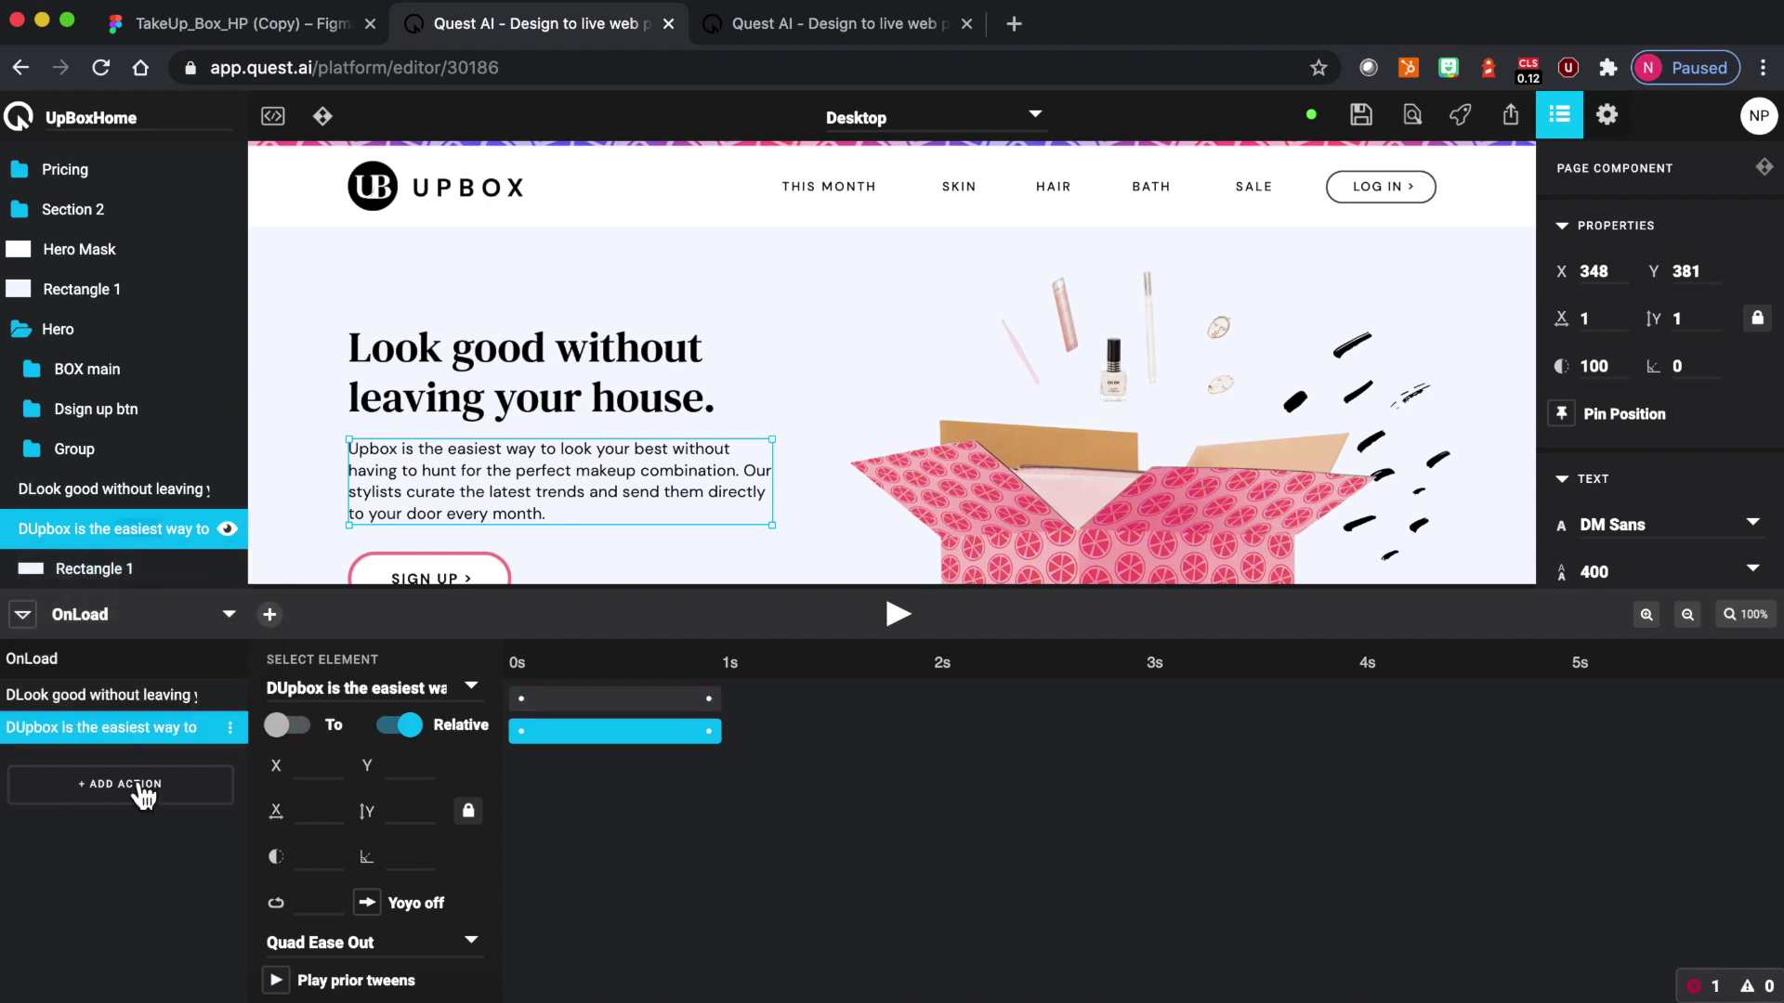
{"action": "left_click", "coordinate": [279, 724]}
{"action": "left_click", "coordinate": [400, 724]}
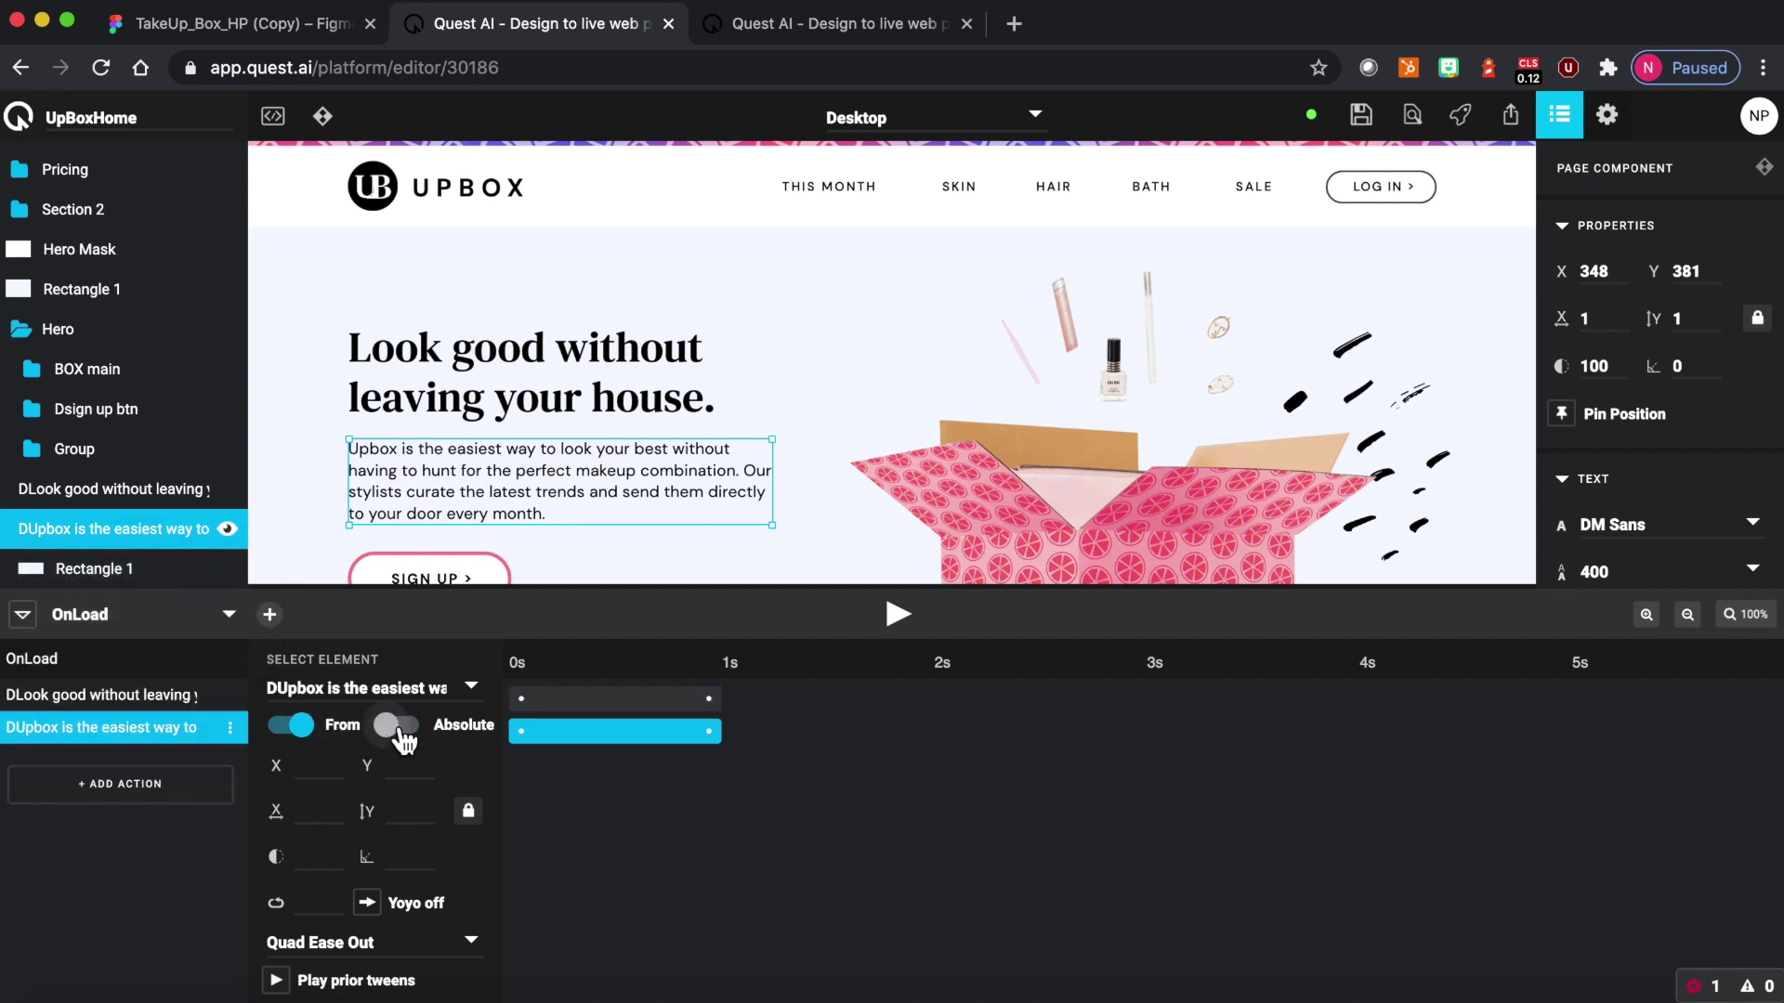
{"action": "left_click", "coordinate": [324, 777]}
{"action": "type", "text": "0"}
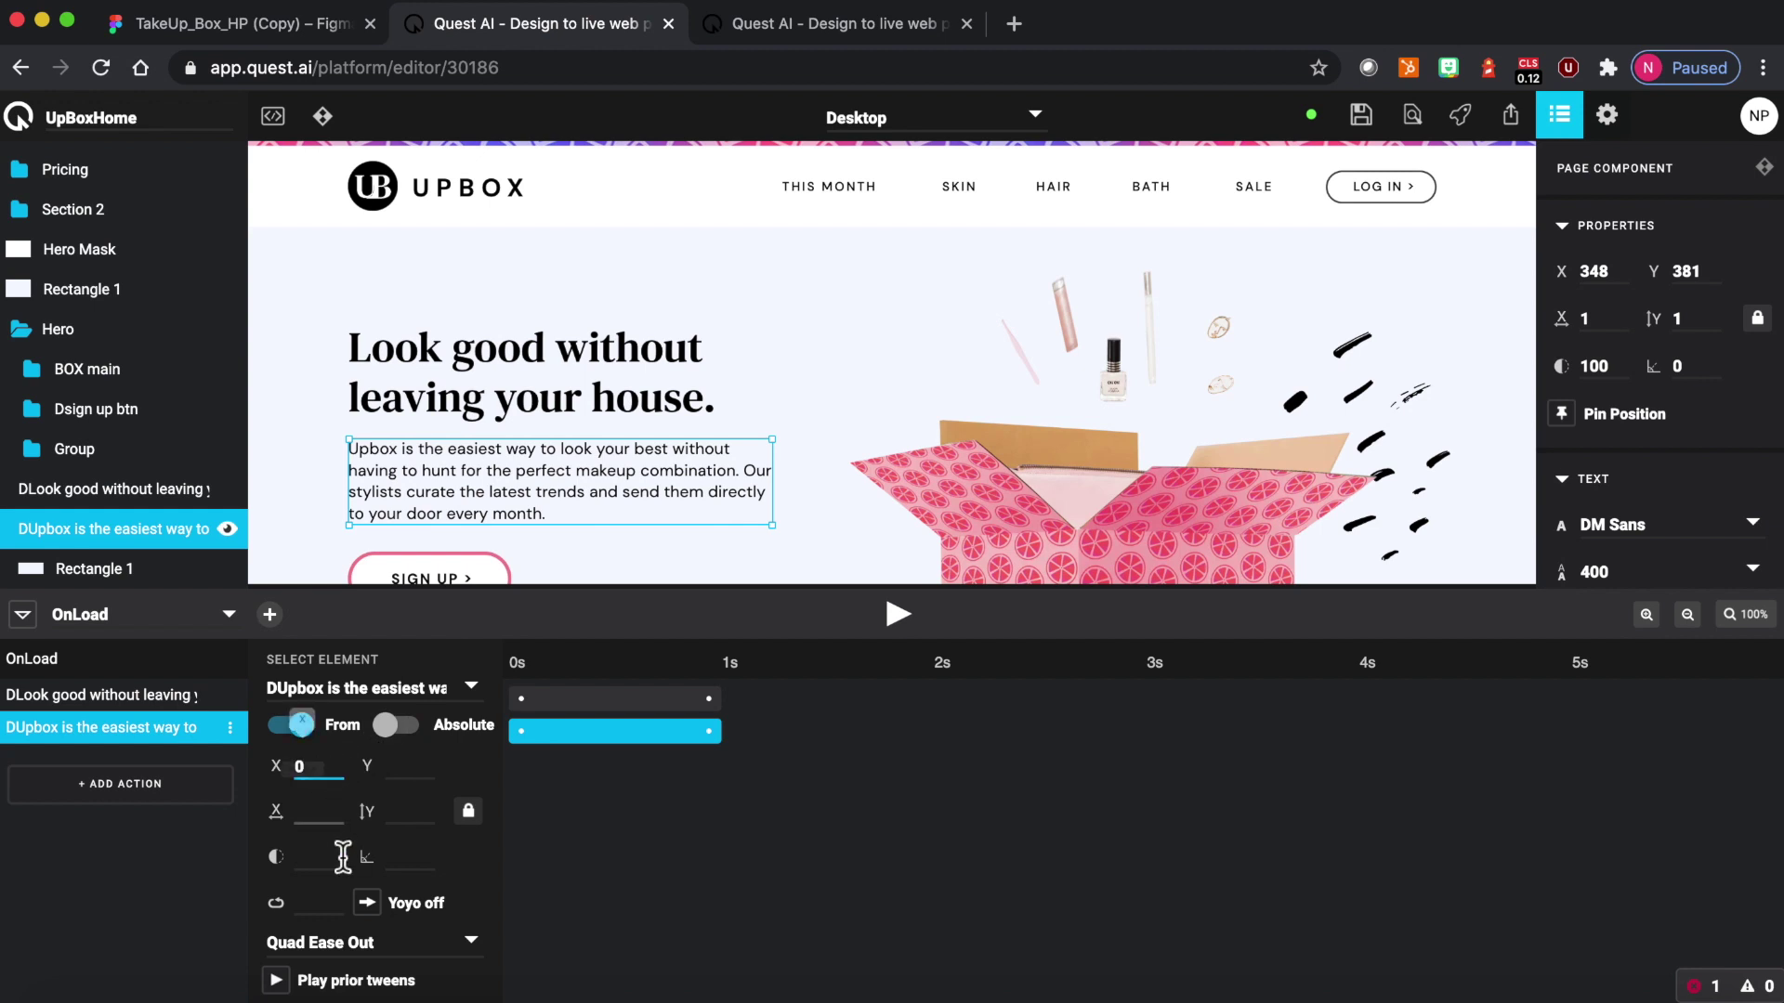
{"action": "left_click", "coordinate": [325, 860]}
{"action": "type", "text": "0"}
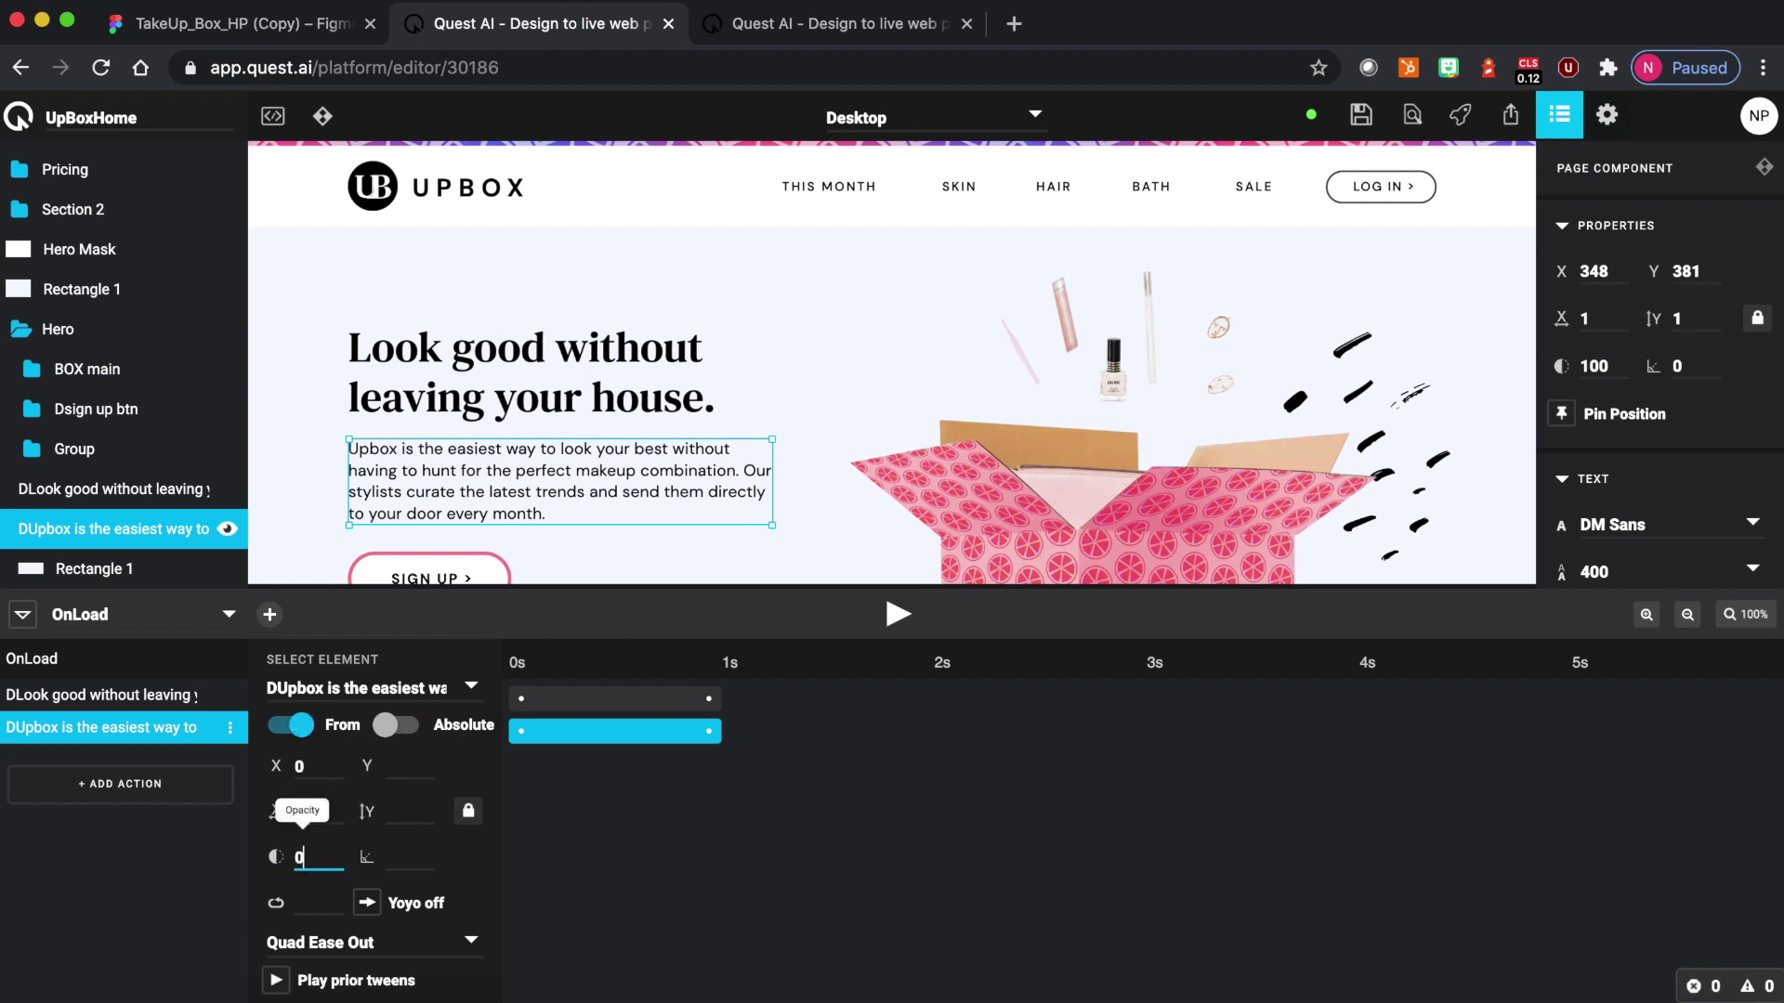
Step: Preview both hero text animations and delay the paragraph tween to start near 0.2s
{"action": "left_click", "coordinate": [906, 621]}
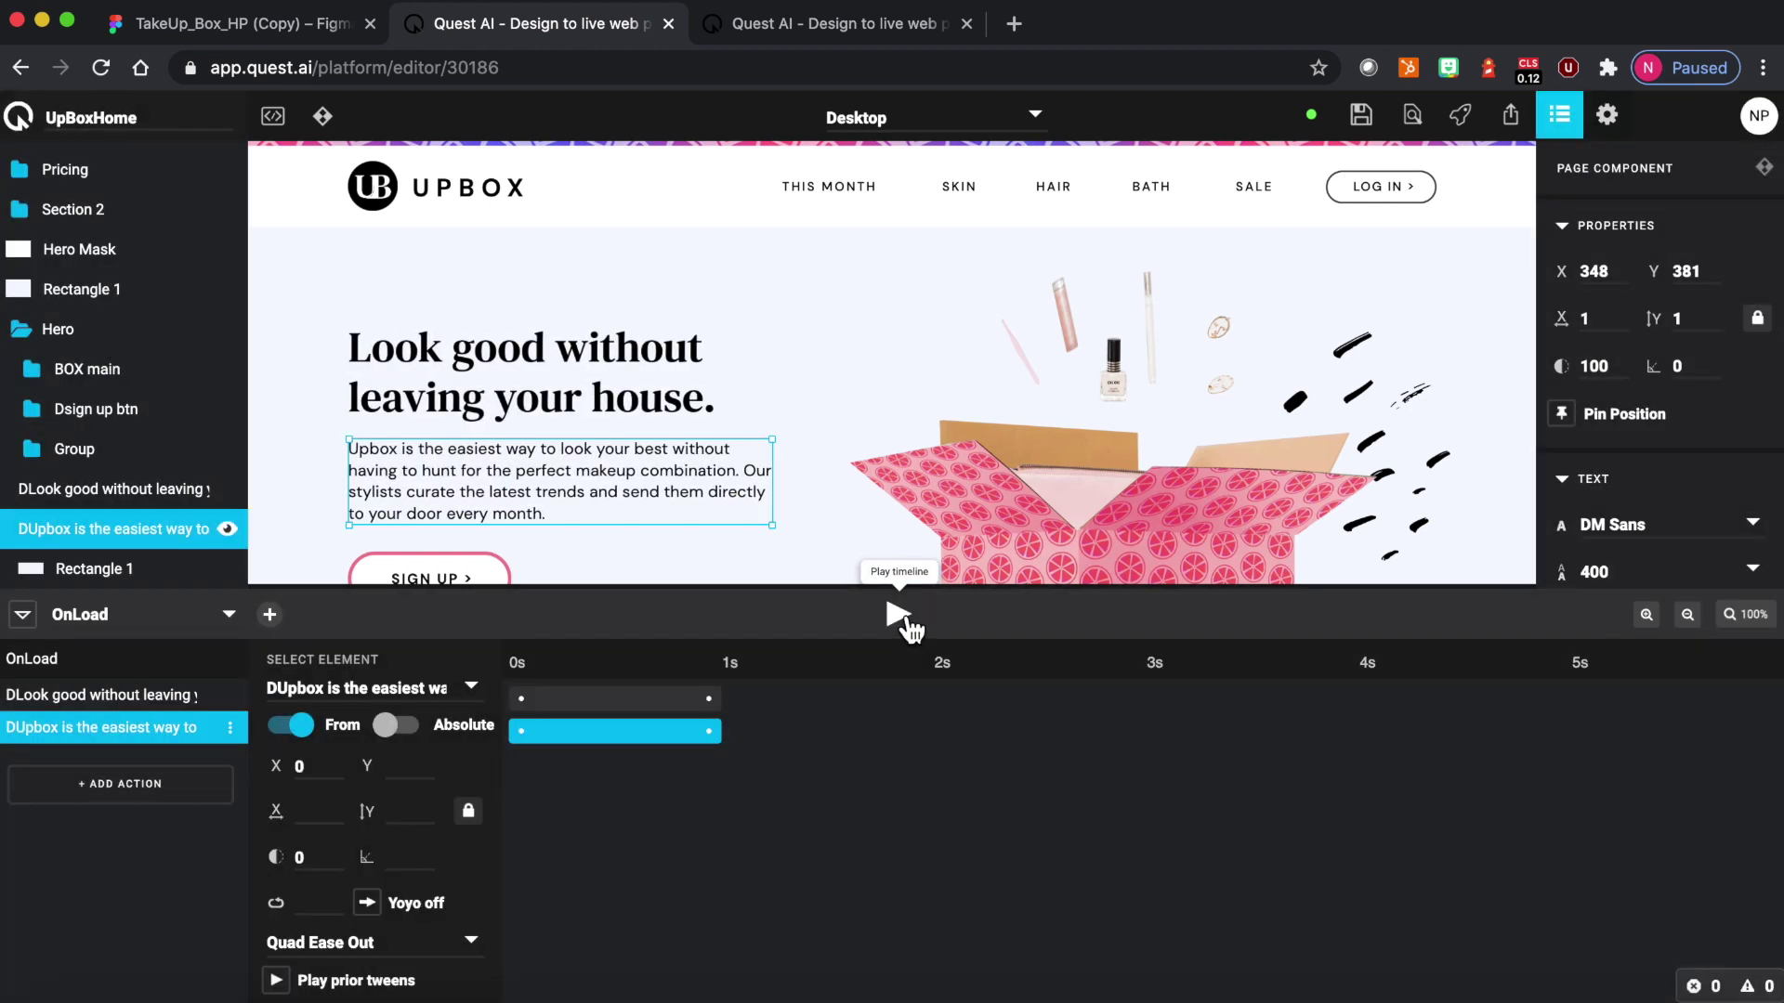
{"action": "left_click", "coordinate": [906, 621]}
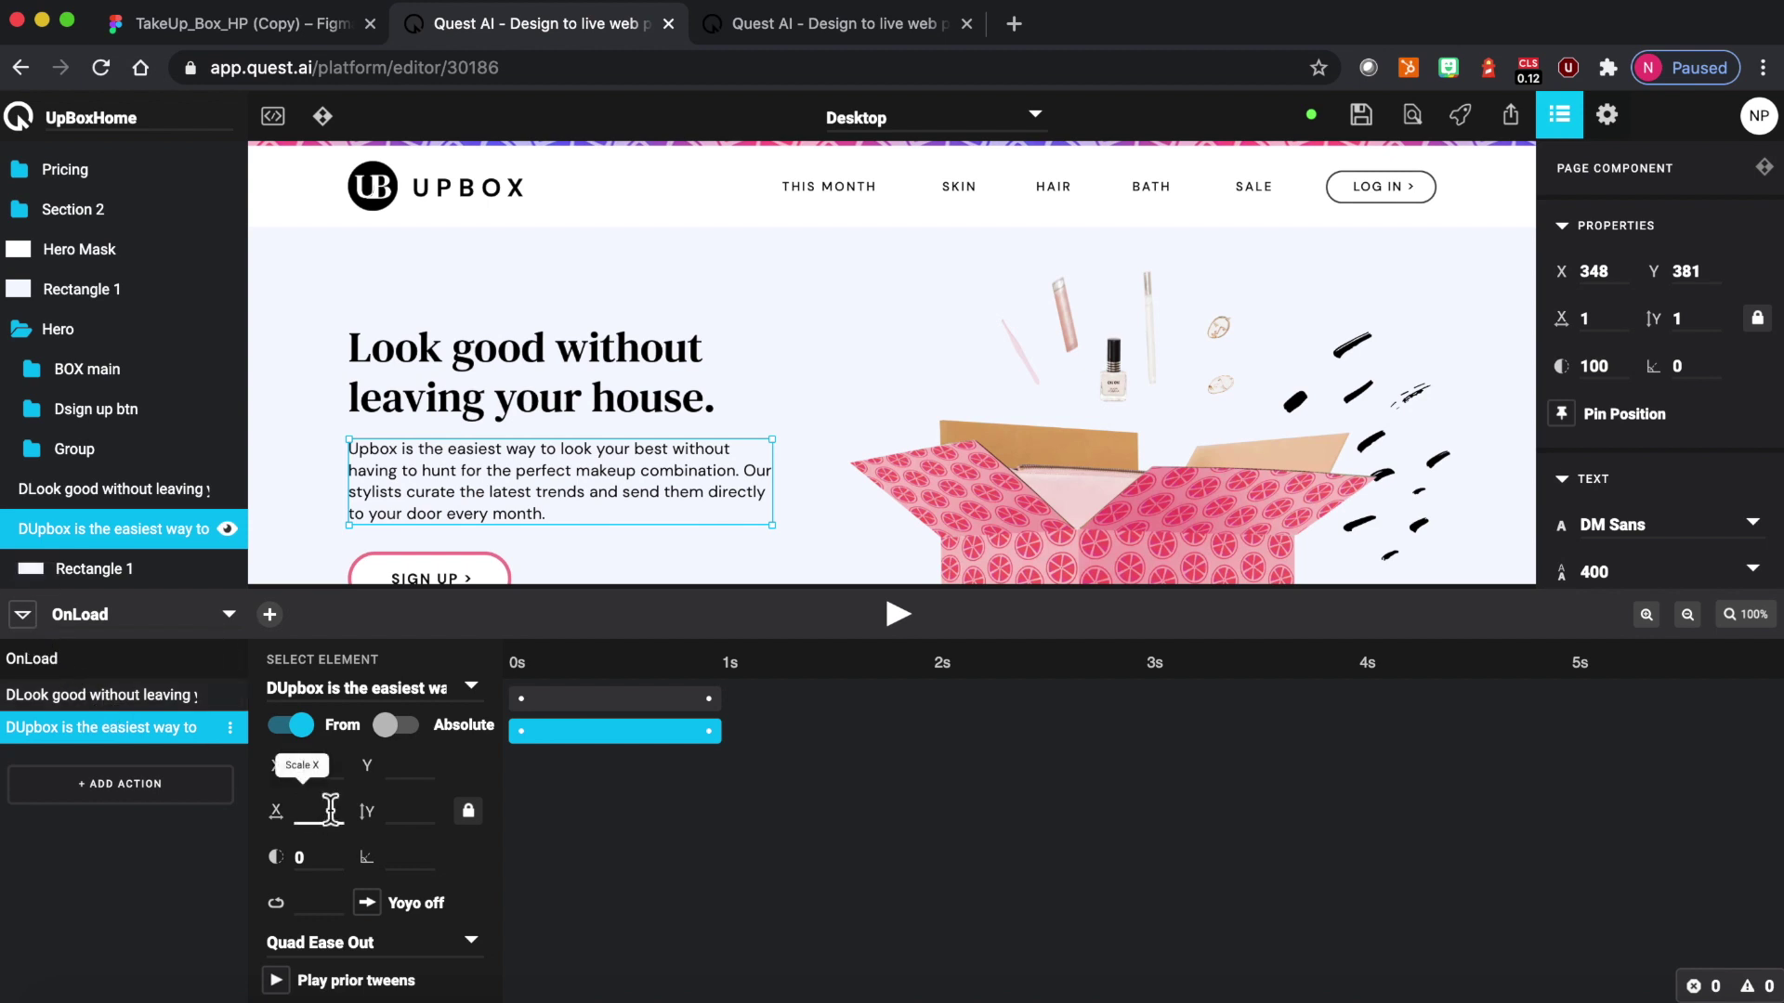
{"action": "mouse_move", "coordinate": [609, 741]}
{"action": "left_mouse_down"}
{"action": "mouse_move", "coordinate": [658, 740]}
{"action": "mouse_move", "coordinate": [599, 740]}
{"action": "left_mouse_up"}
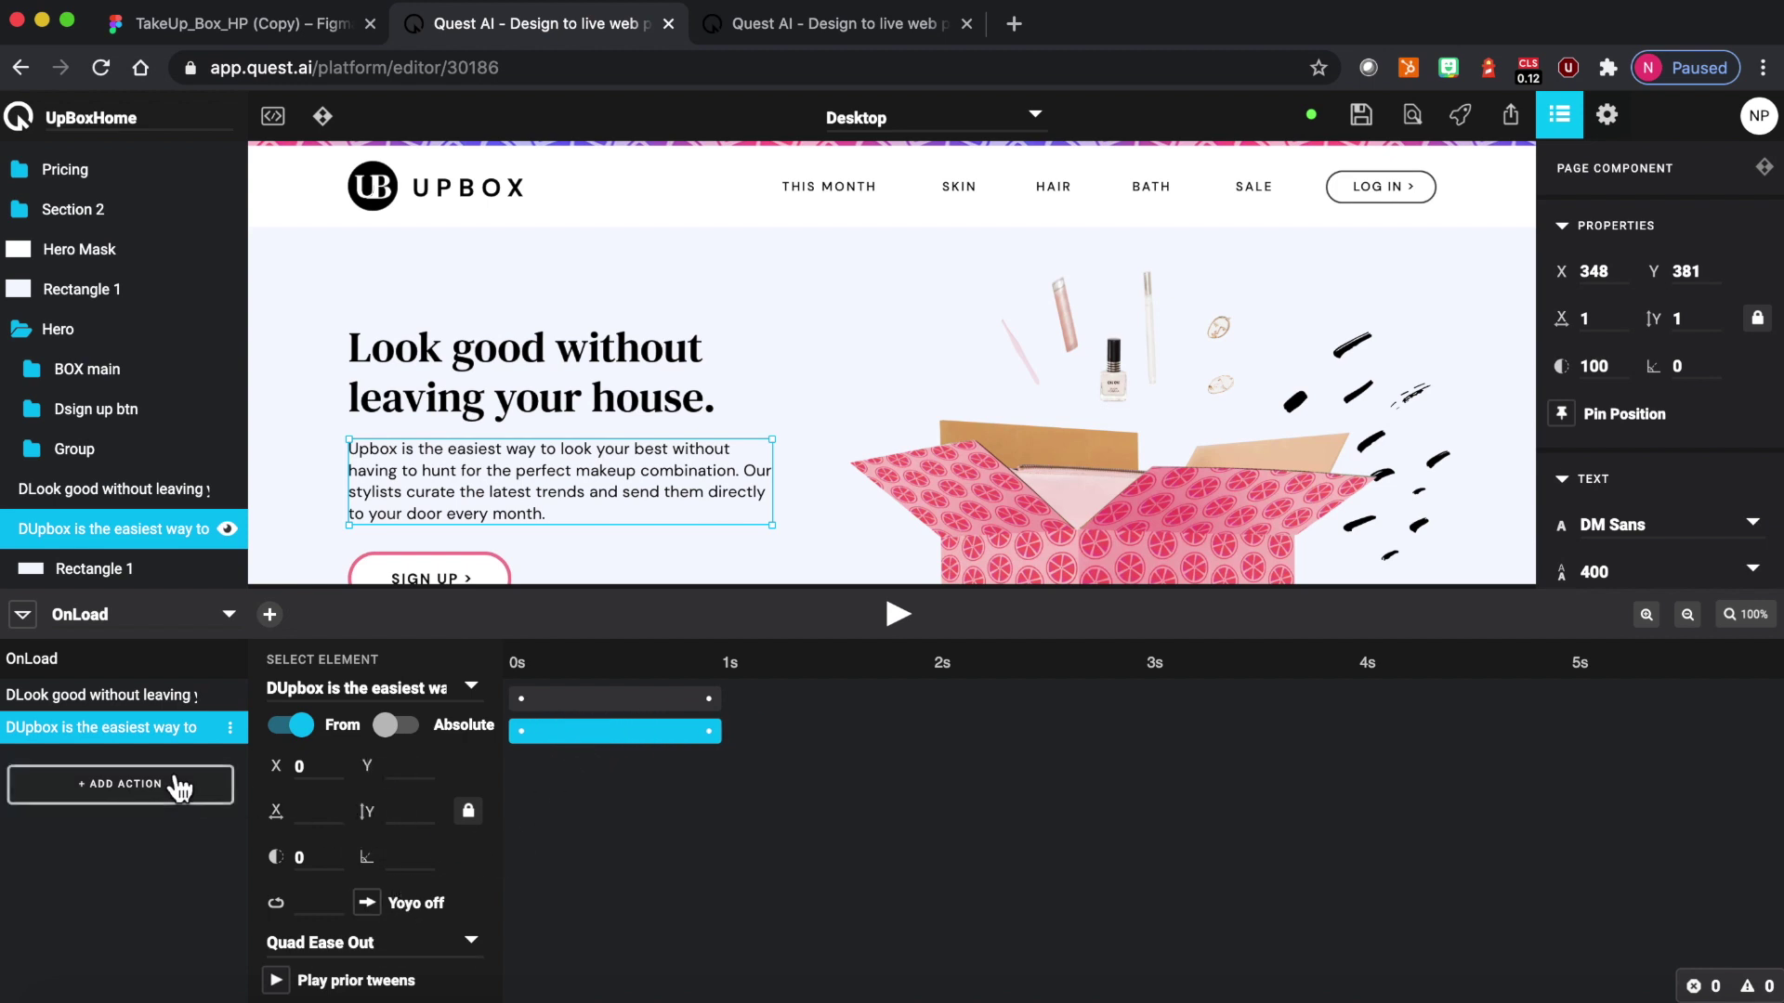
{"action": "left_click", "coordinate": [22, 615]}
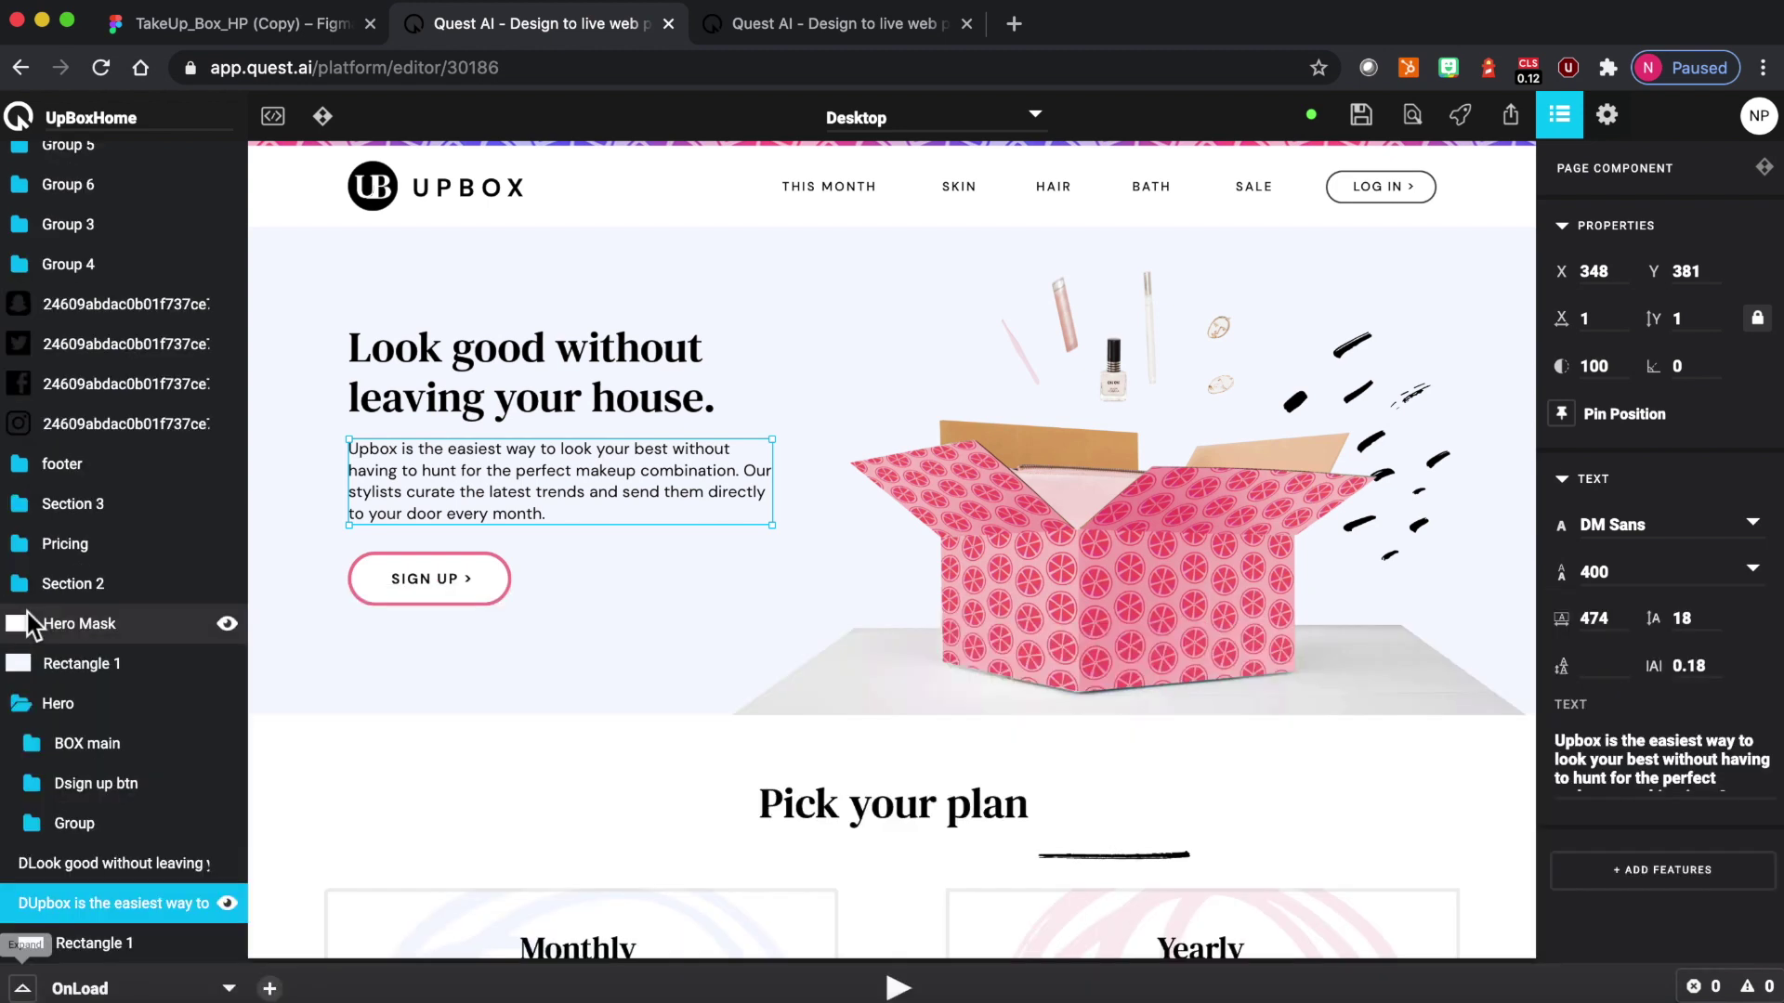
Step: Give the THIS MONTH nav item a Click/Tap action opening the page link /ThisMonth
{"action": "left_click", "coordinate": [849, 186]}
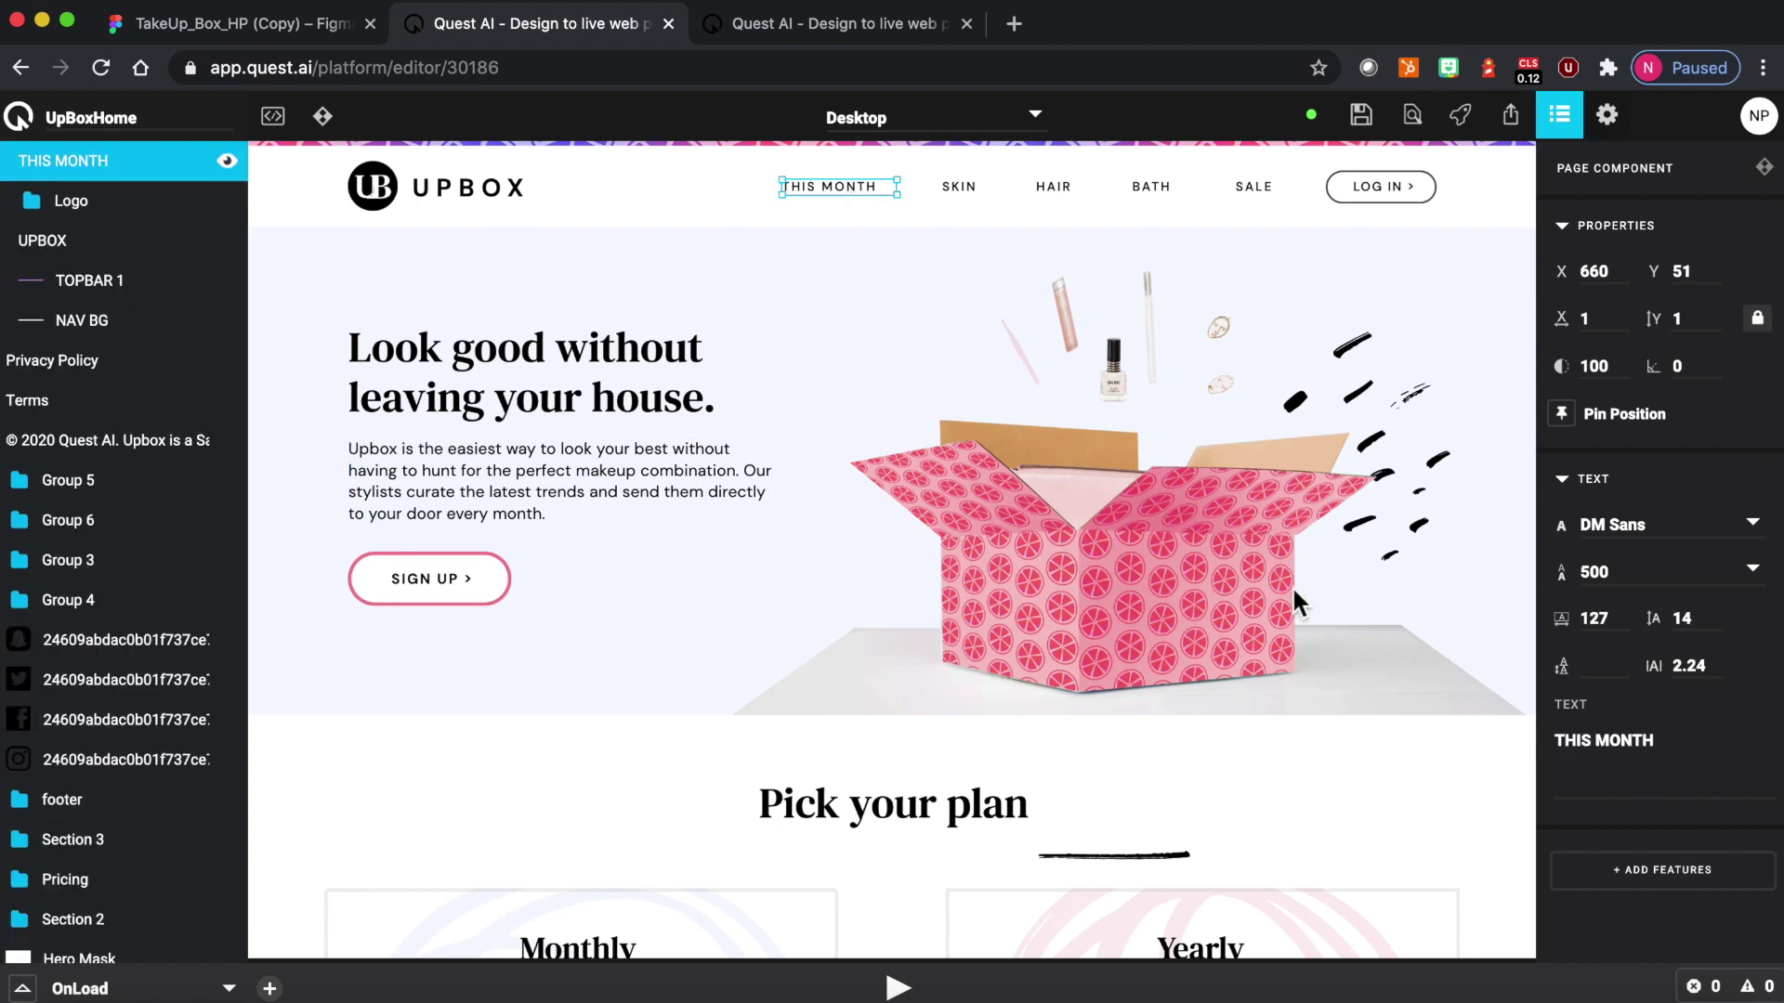
{"action": "left_click", "coordinate": [1579, 480]}
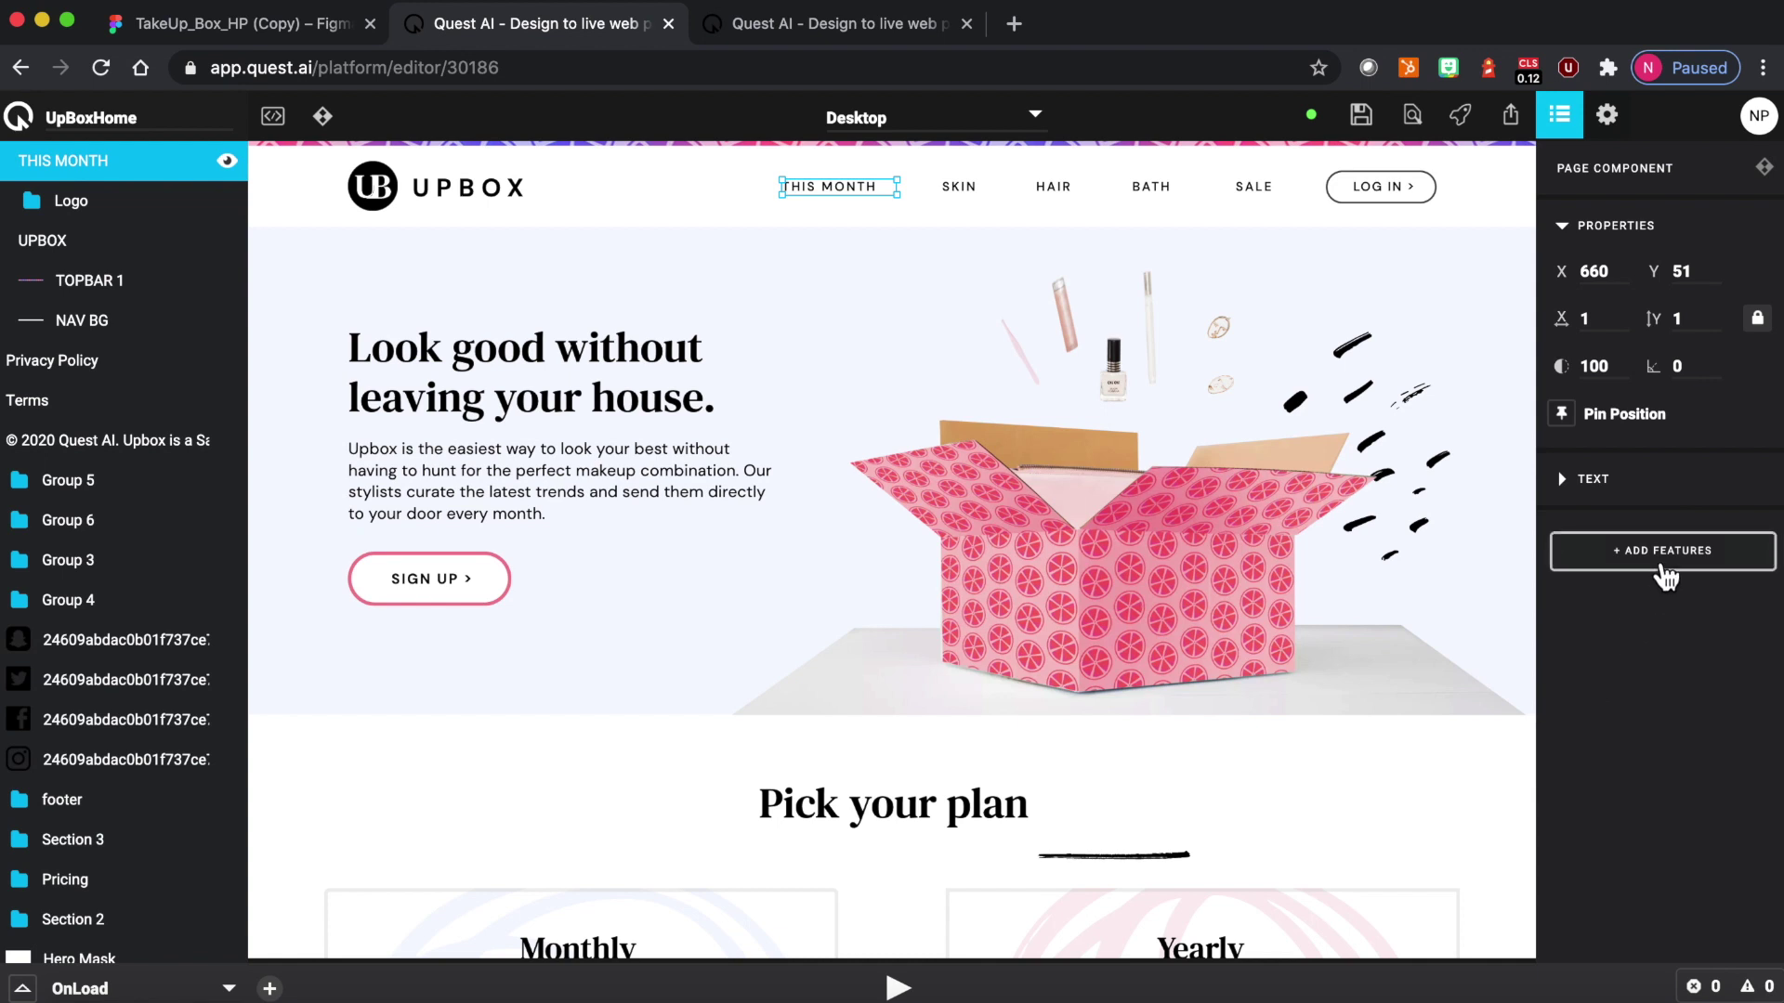
{"action": "left_click", "coordinate": [1665, 557]}
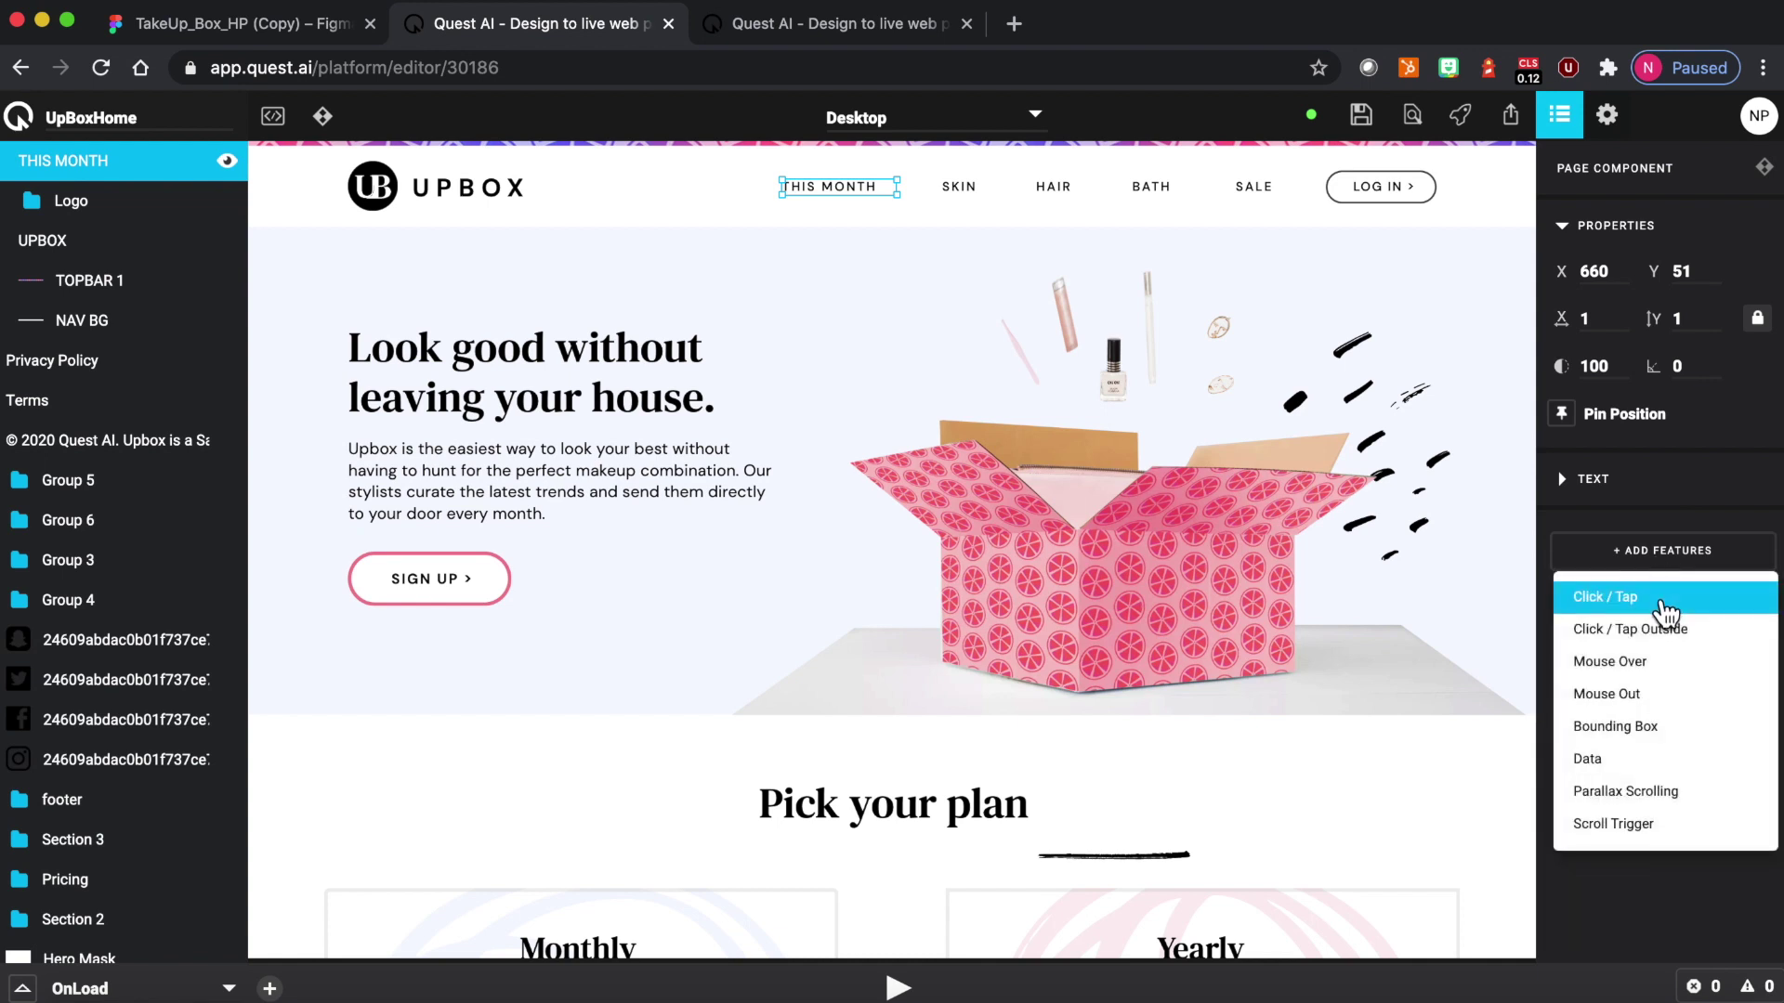
{"action": "left_click", "coordinate": [1666, 609]}
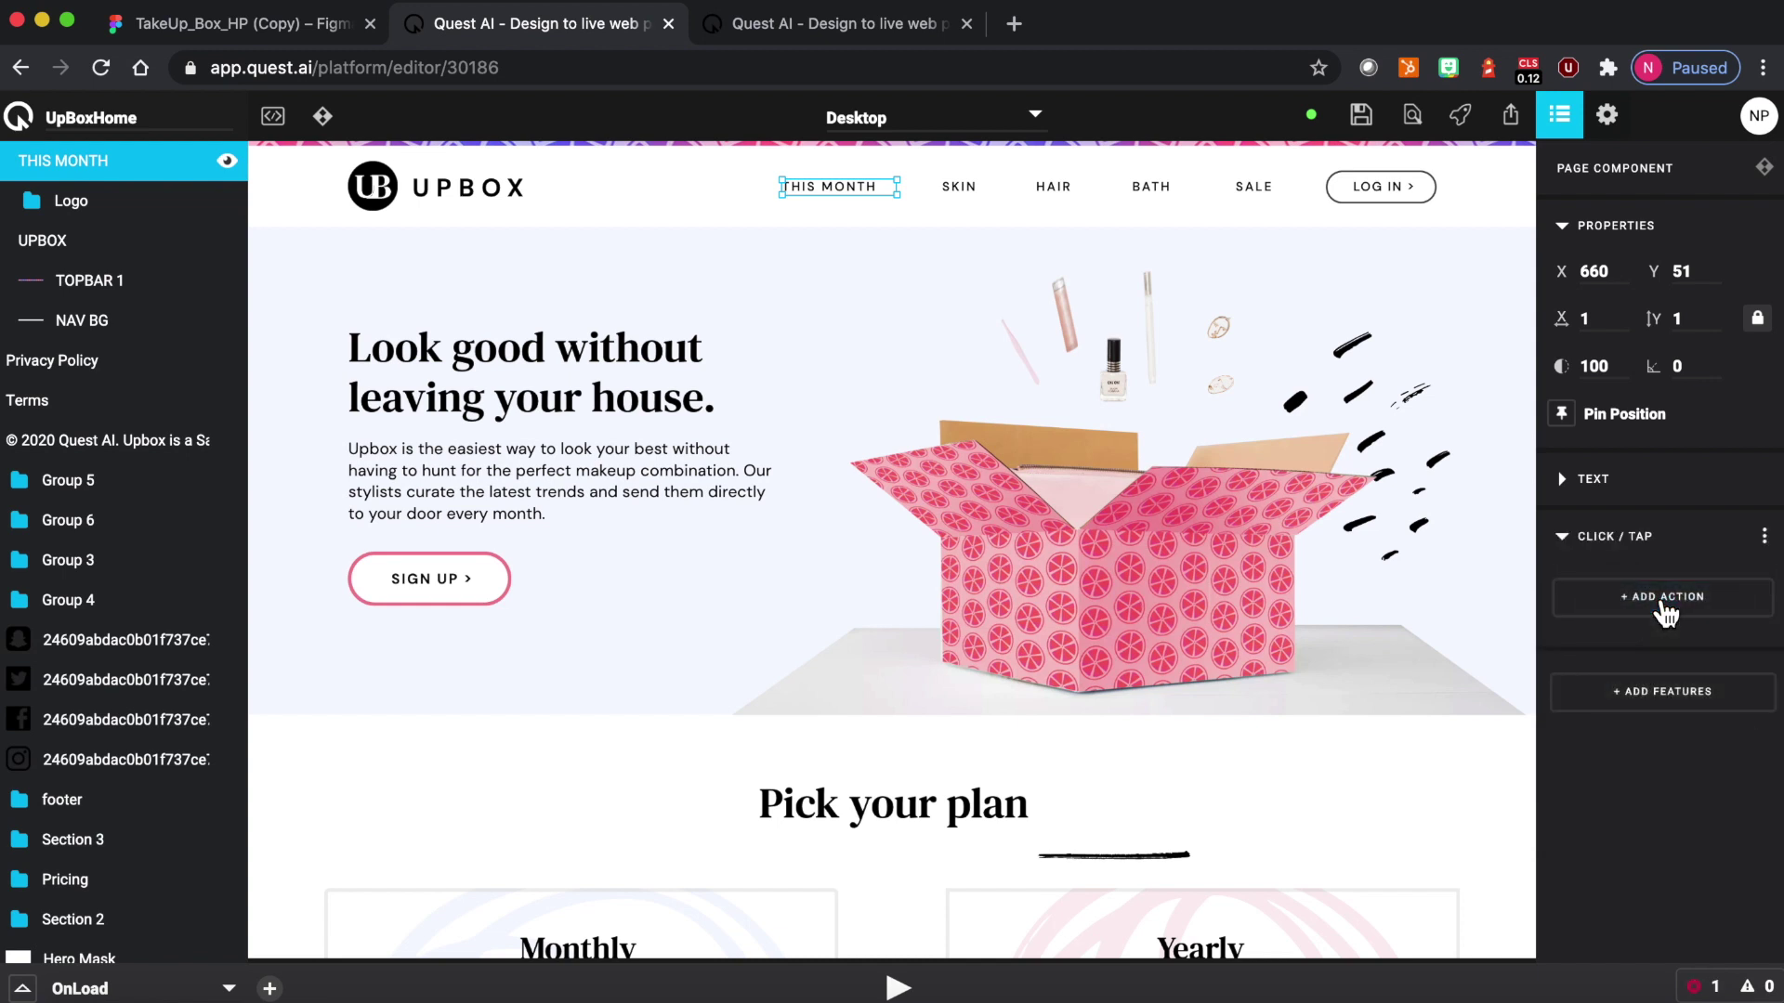
{"action": "left_click", "coordinate": [1637, 605]}
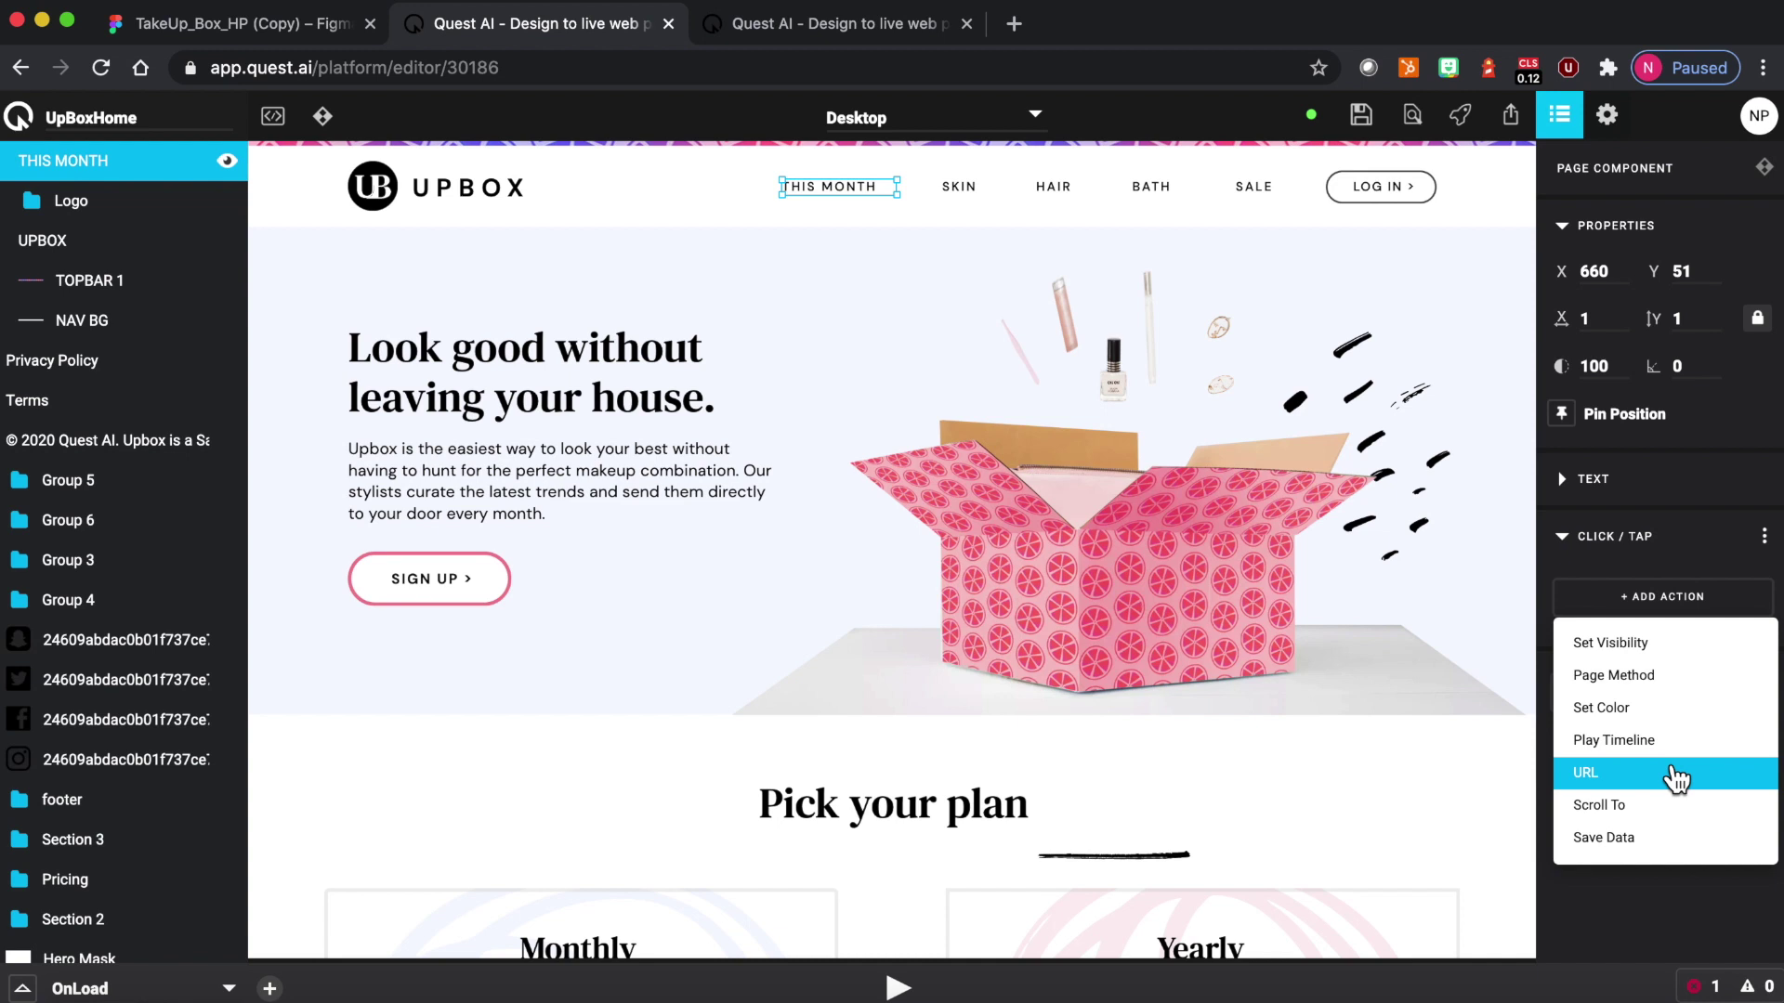
{"action": "left_click", "coordinate": [1676, 778]}
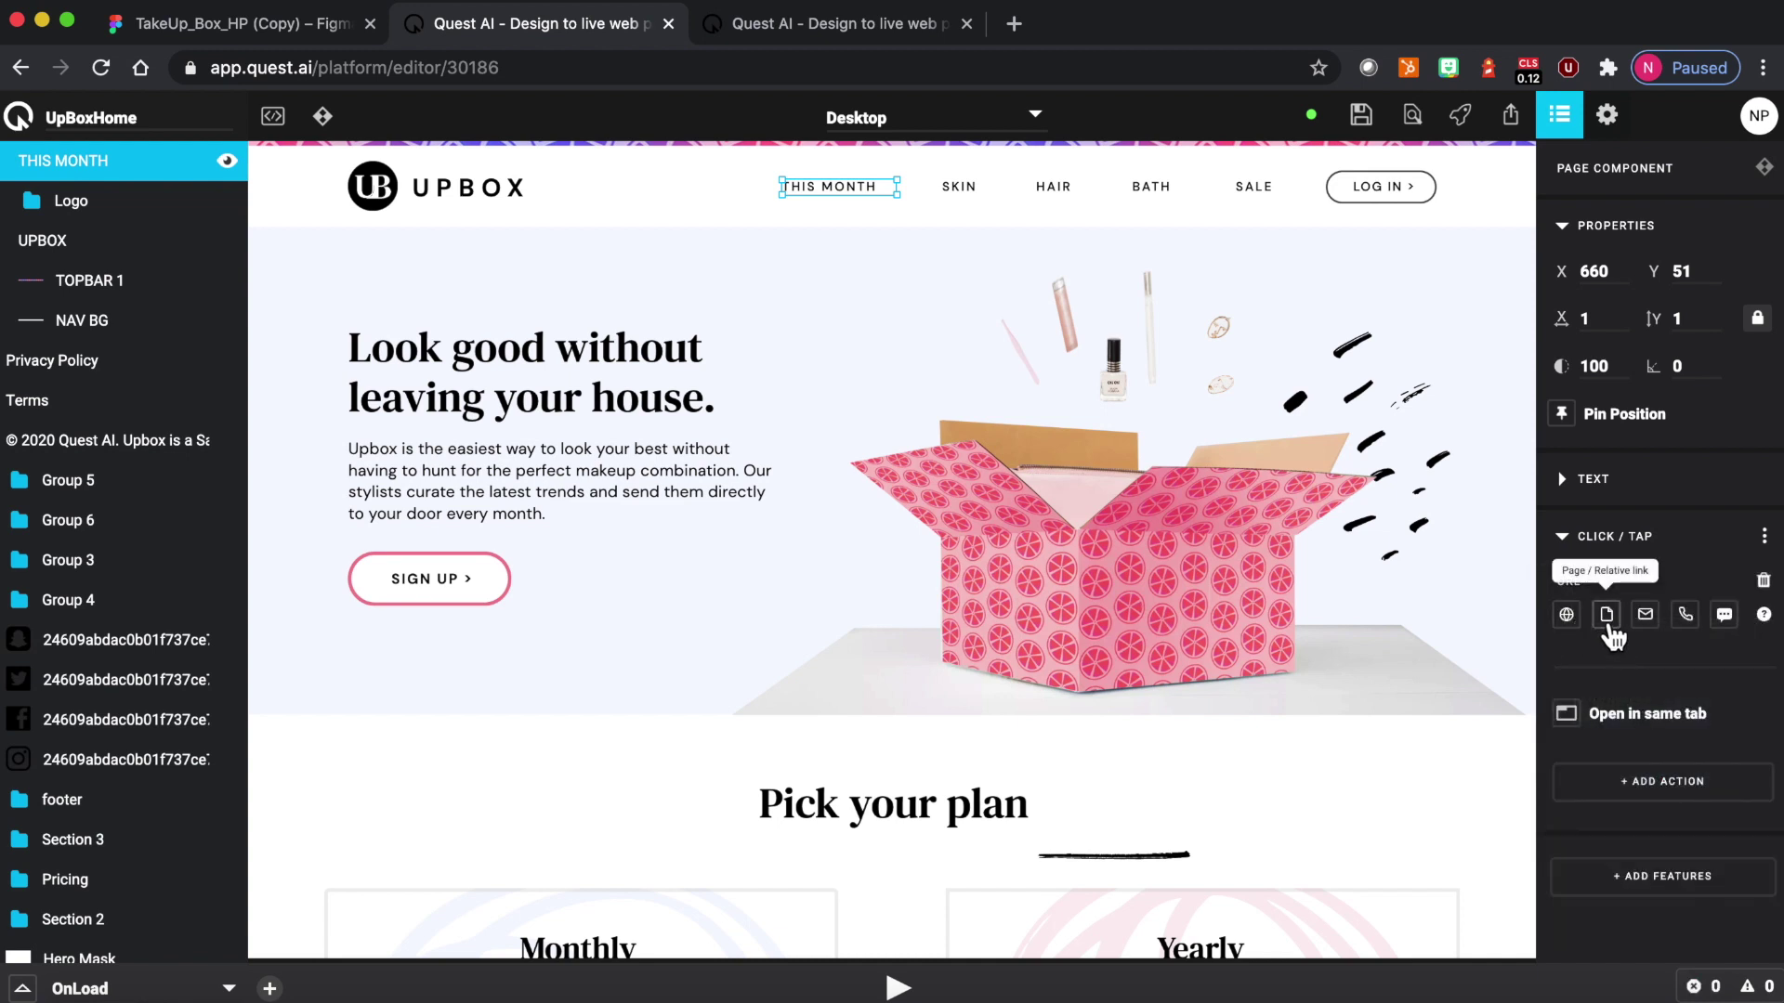
{"action": "left_click", "coordinate": [1613, 651]}
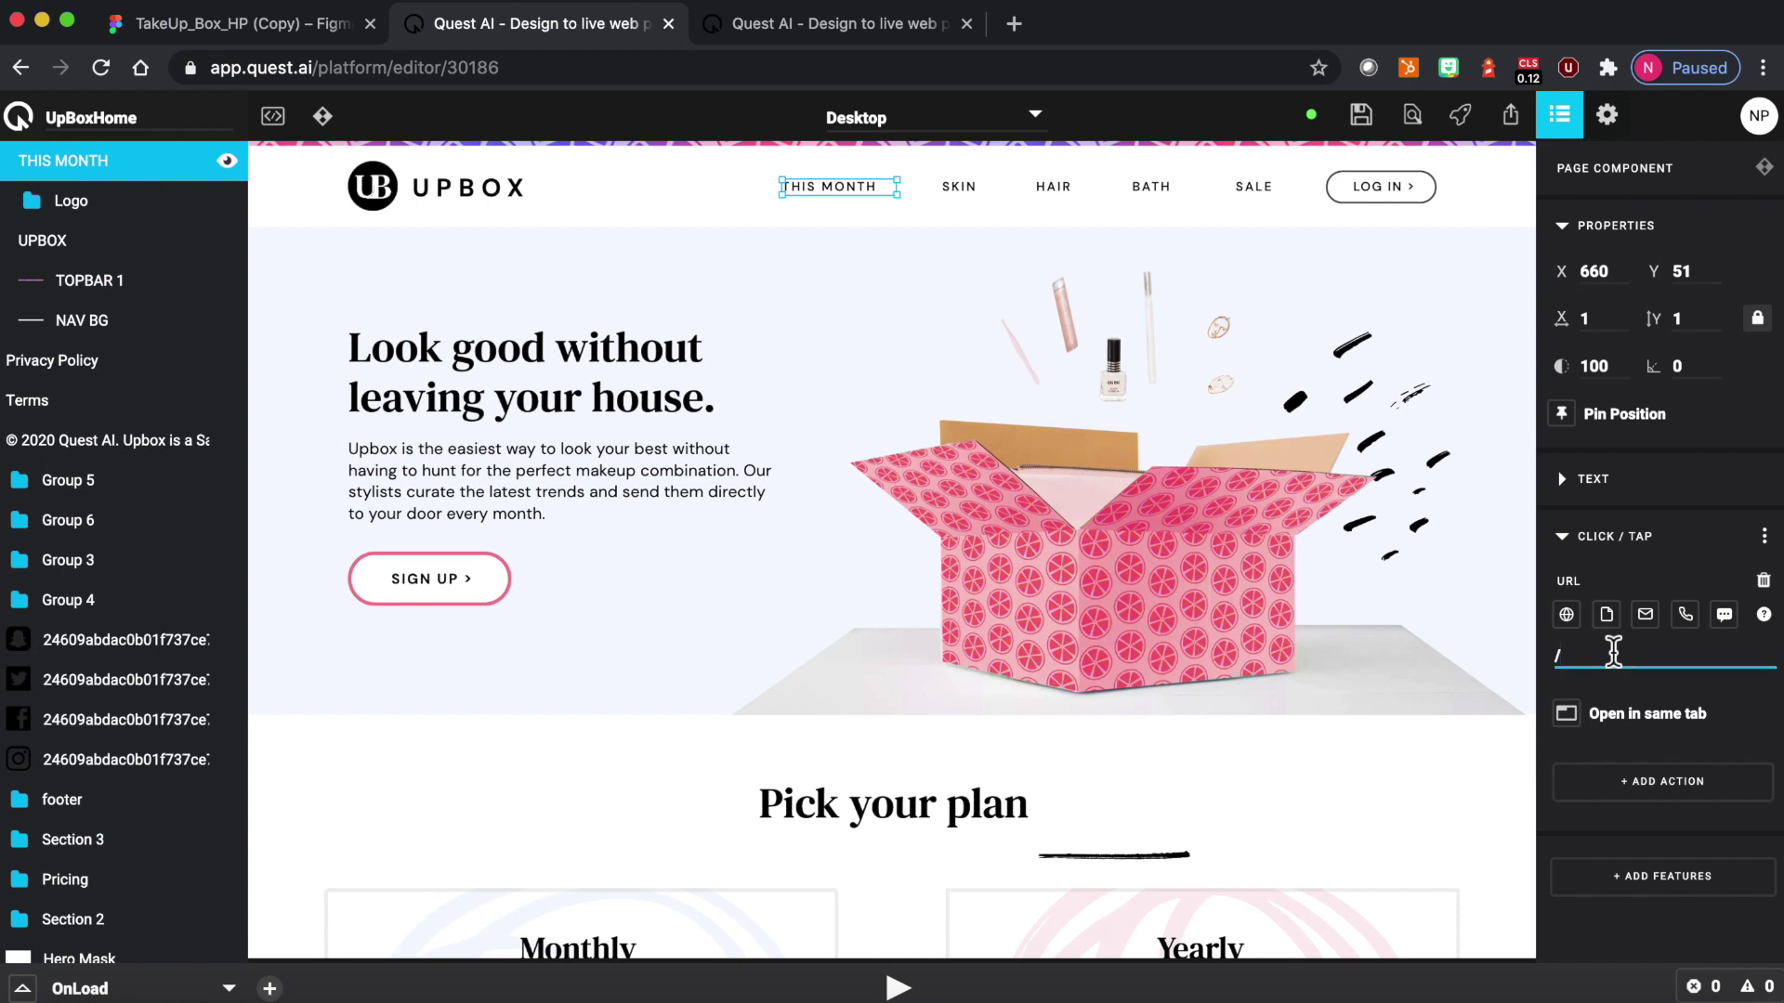
{"action": "type", "text": "ThisMonth"}
{"action": "left_click", "coordinate": [1460, 116]}
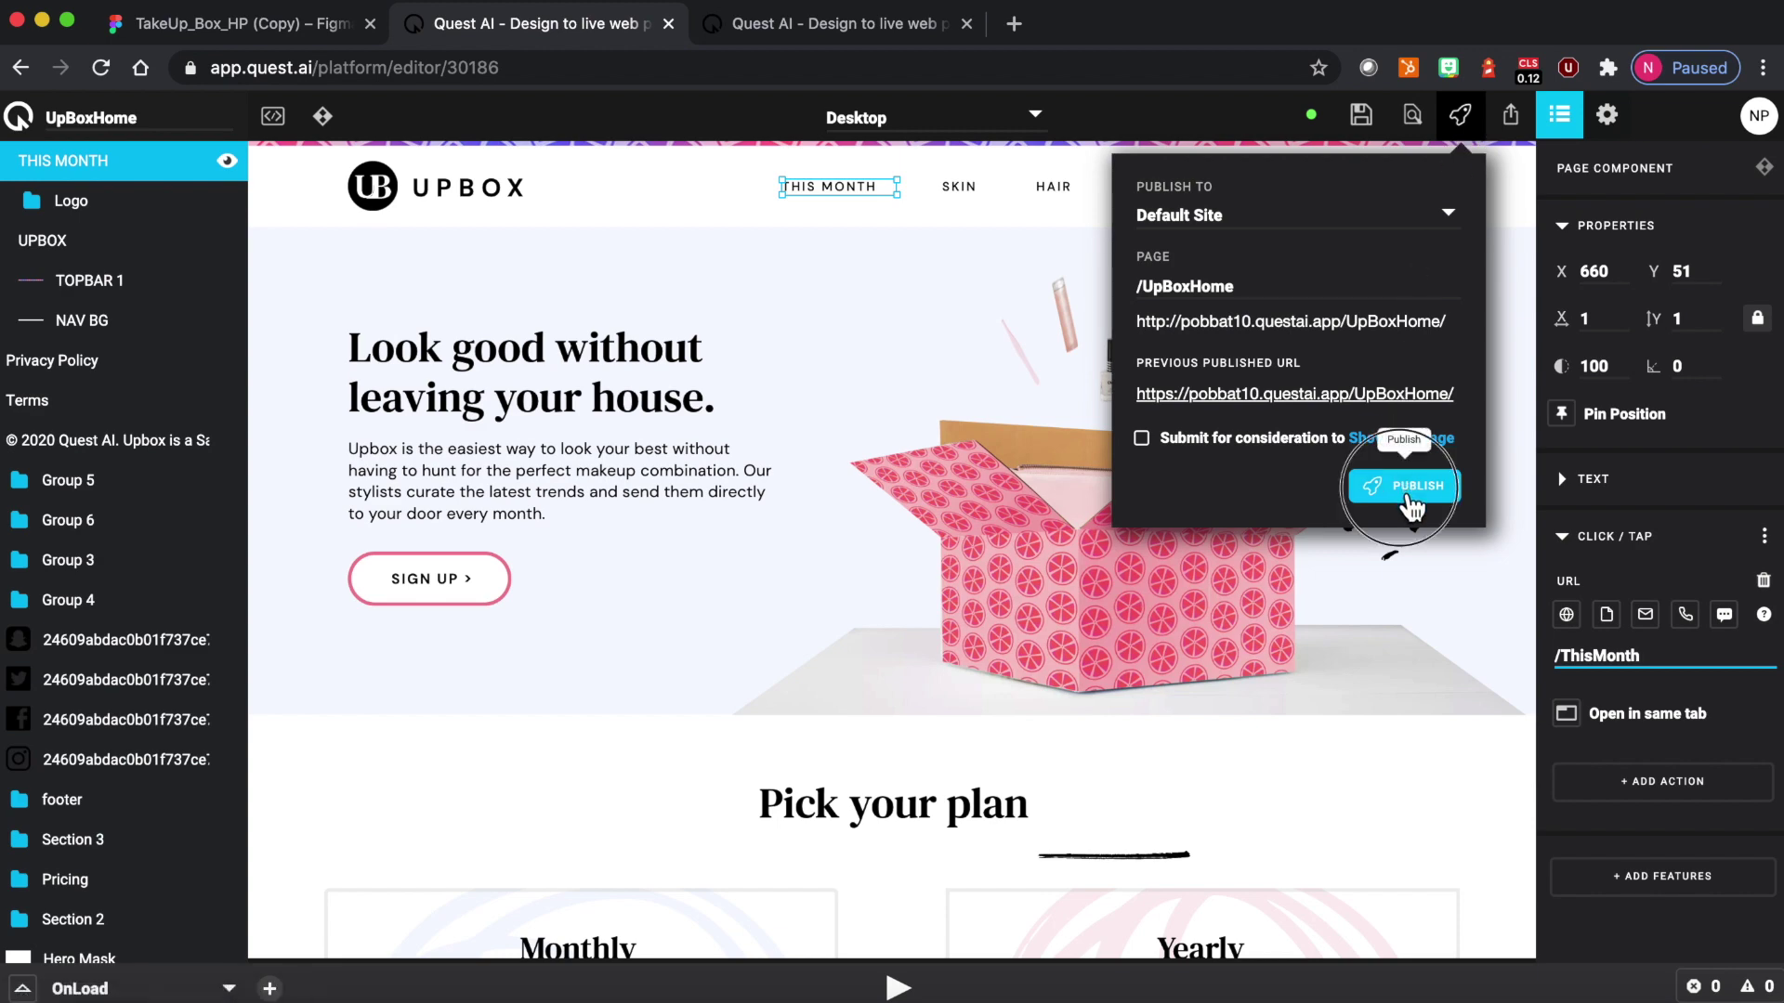
Step: Publish the UpBoxHome project to the live site
{"action": "left_click", "coordinate": [1412, 493]}
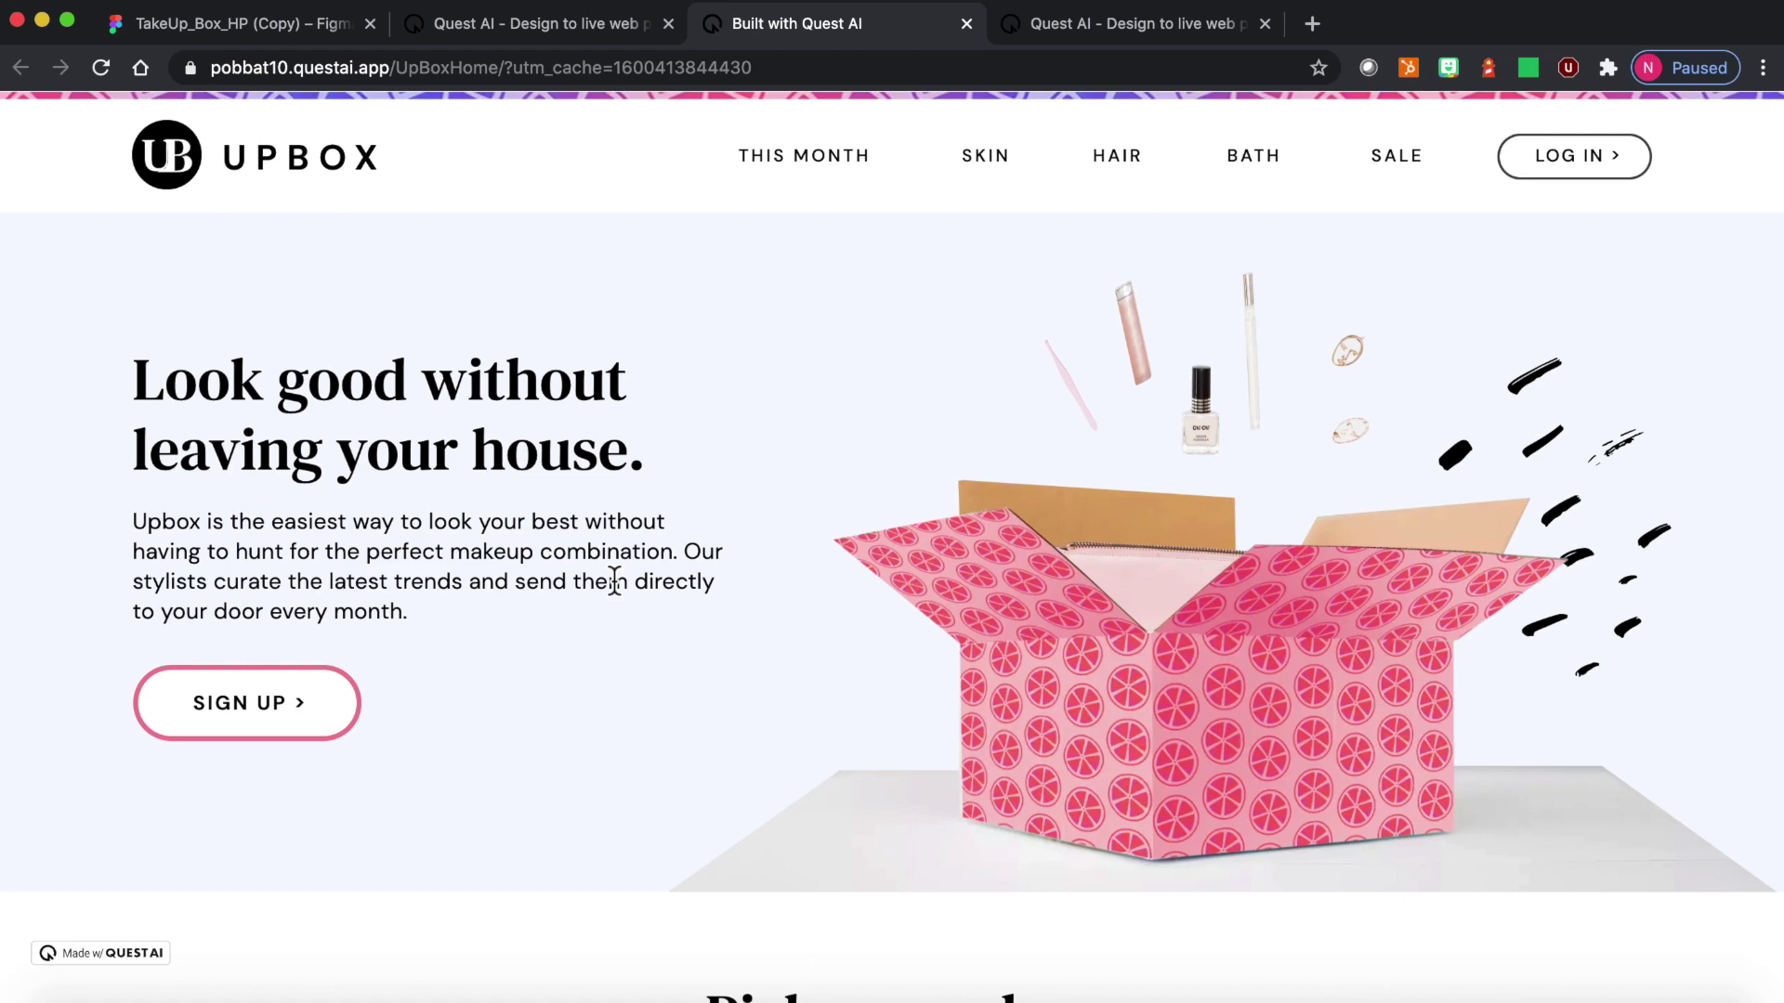
Step: On the live page, follow THIS MONTH to the /ThisMonth collections page, then return to the editor
{"action": "scroll", "coordinate": [748, 692], "scroll_direction": "down", "scroll_amount": 5}
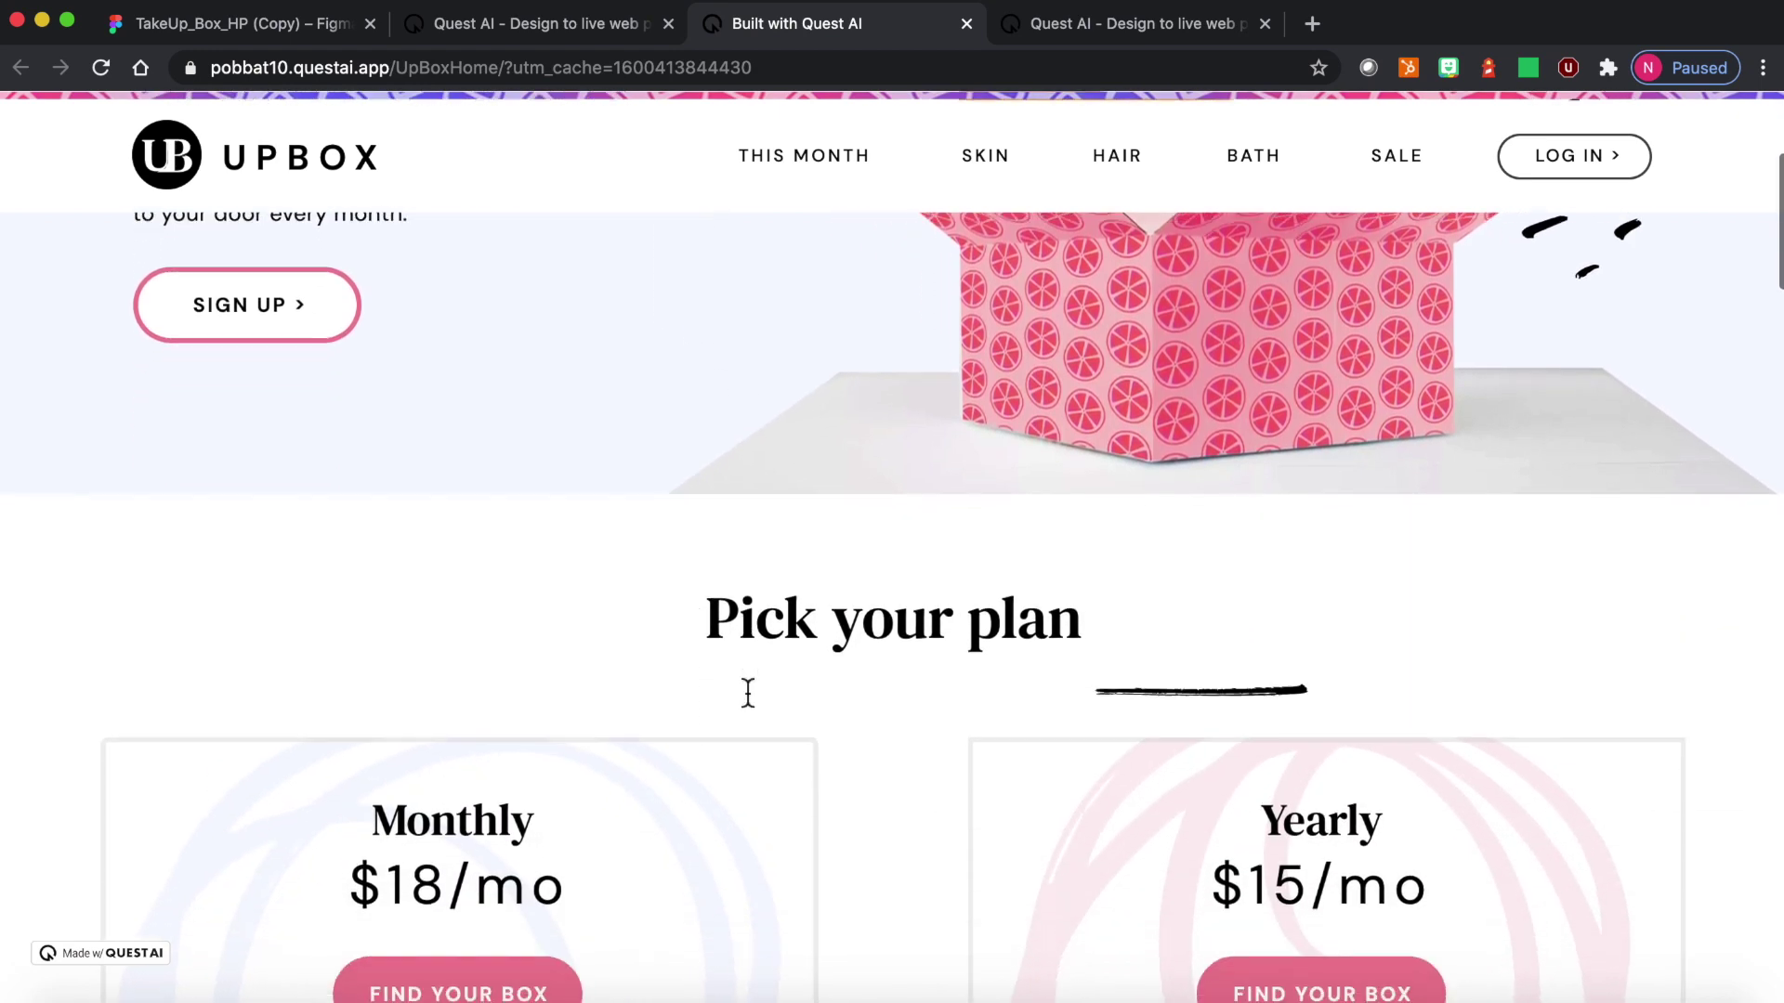
{"action": "scroll", "coordinate": [748, 692], "scroll_direction": "down", "scroll_amount": 9}
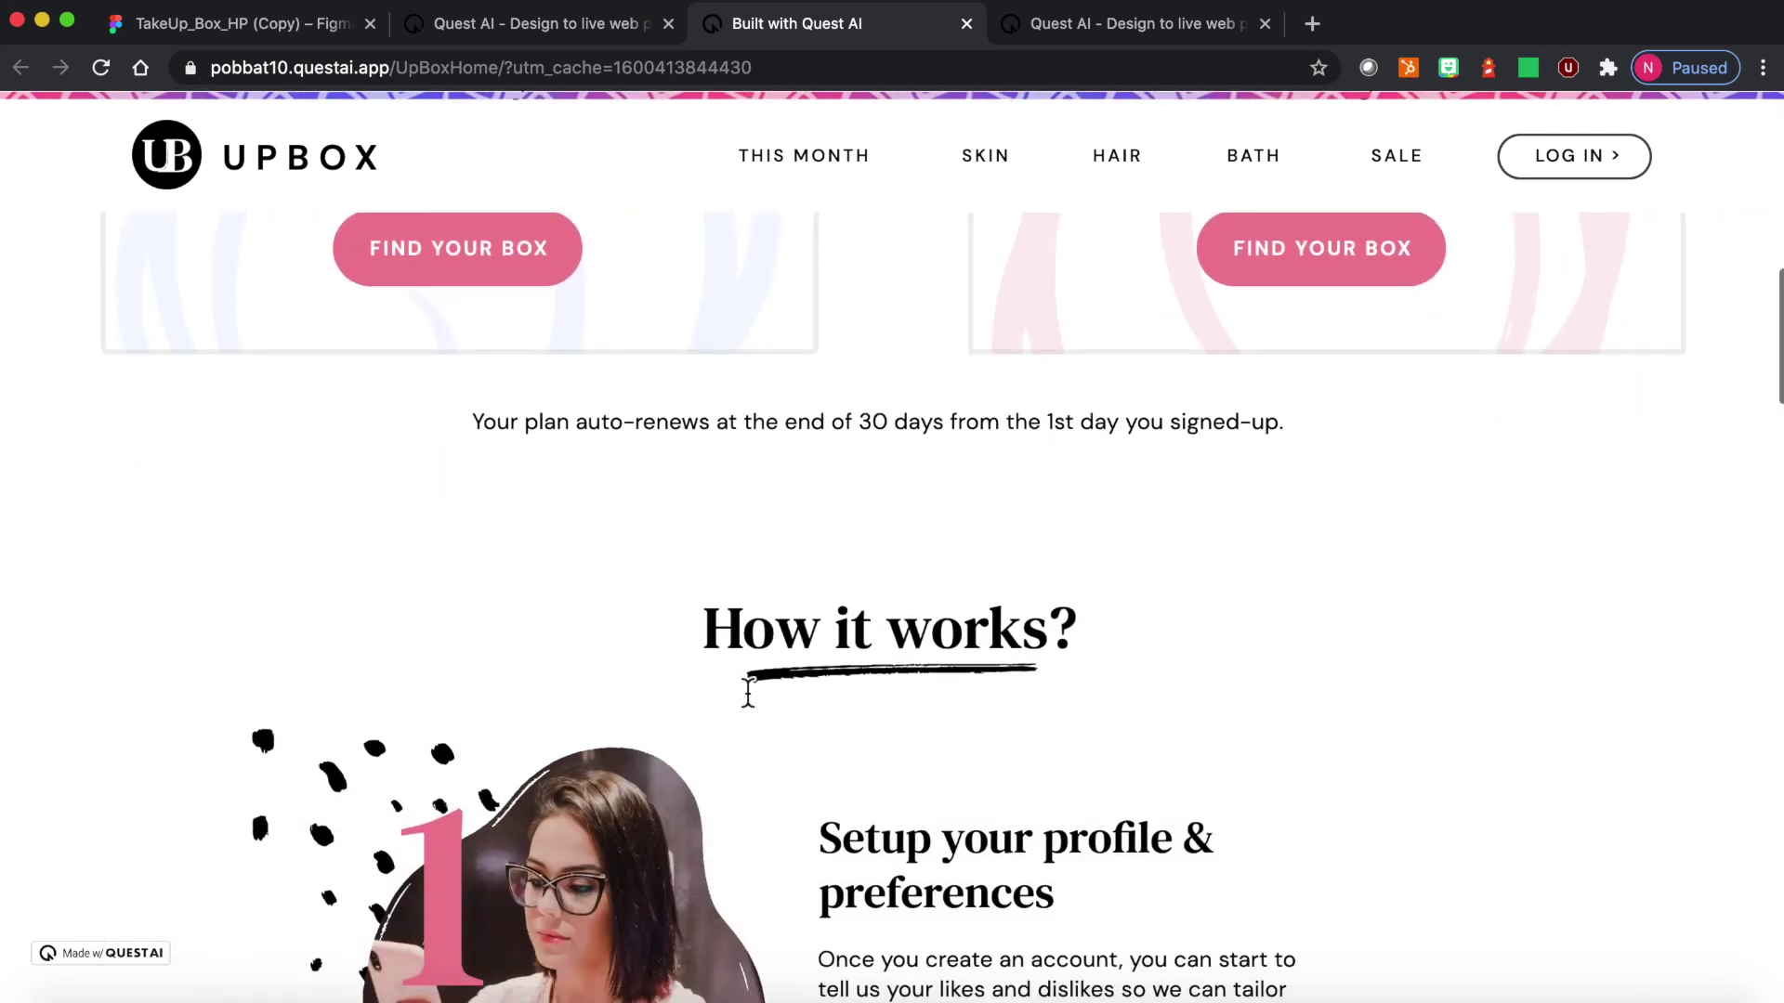
{"action": "scroll", "coordinate": [748, 692], "scroll_direction": "up", "scroll_amount": 15}
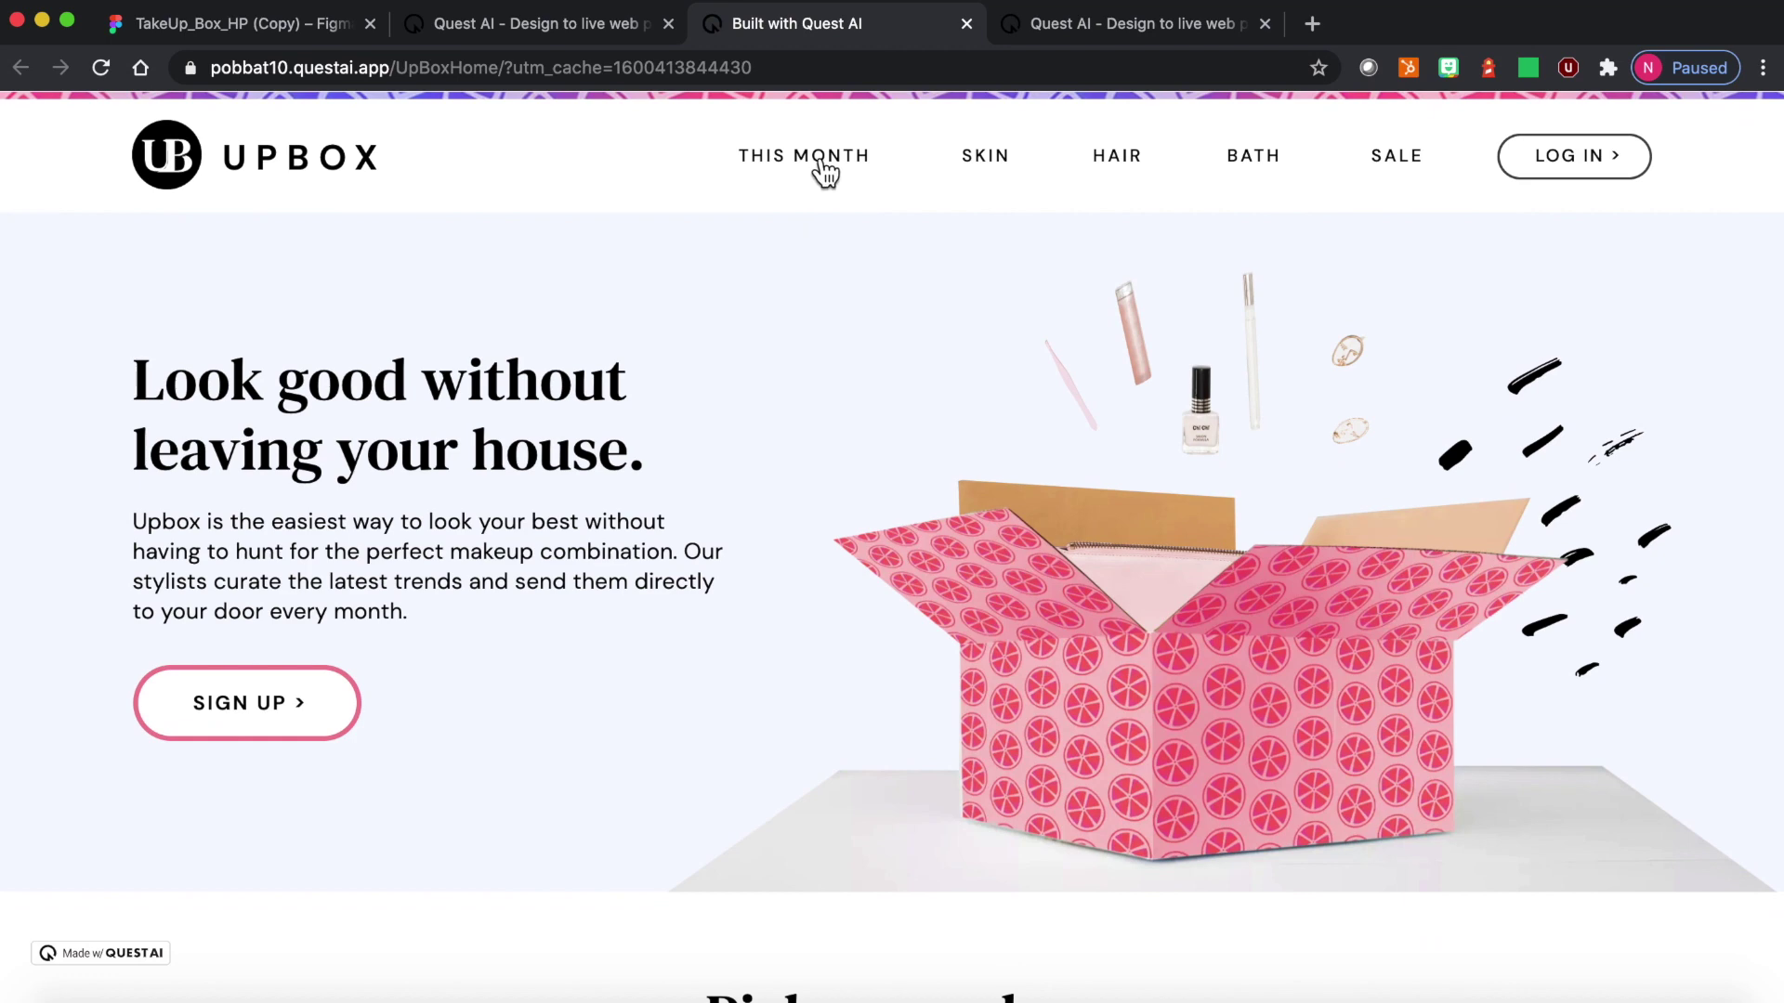
{"action": "left_click", "coordinate": [824, 172]}
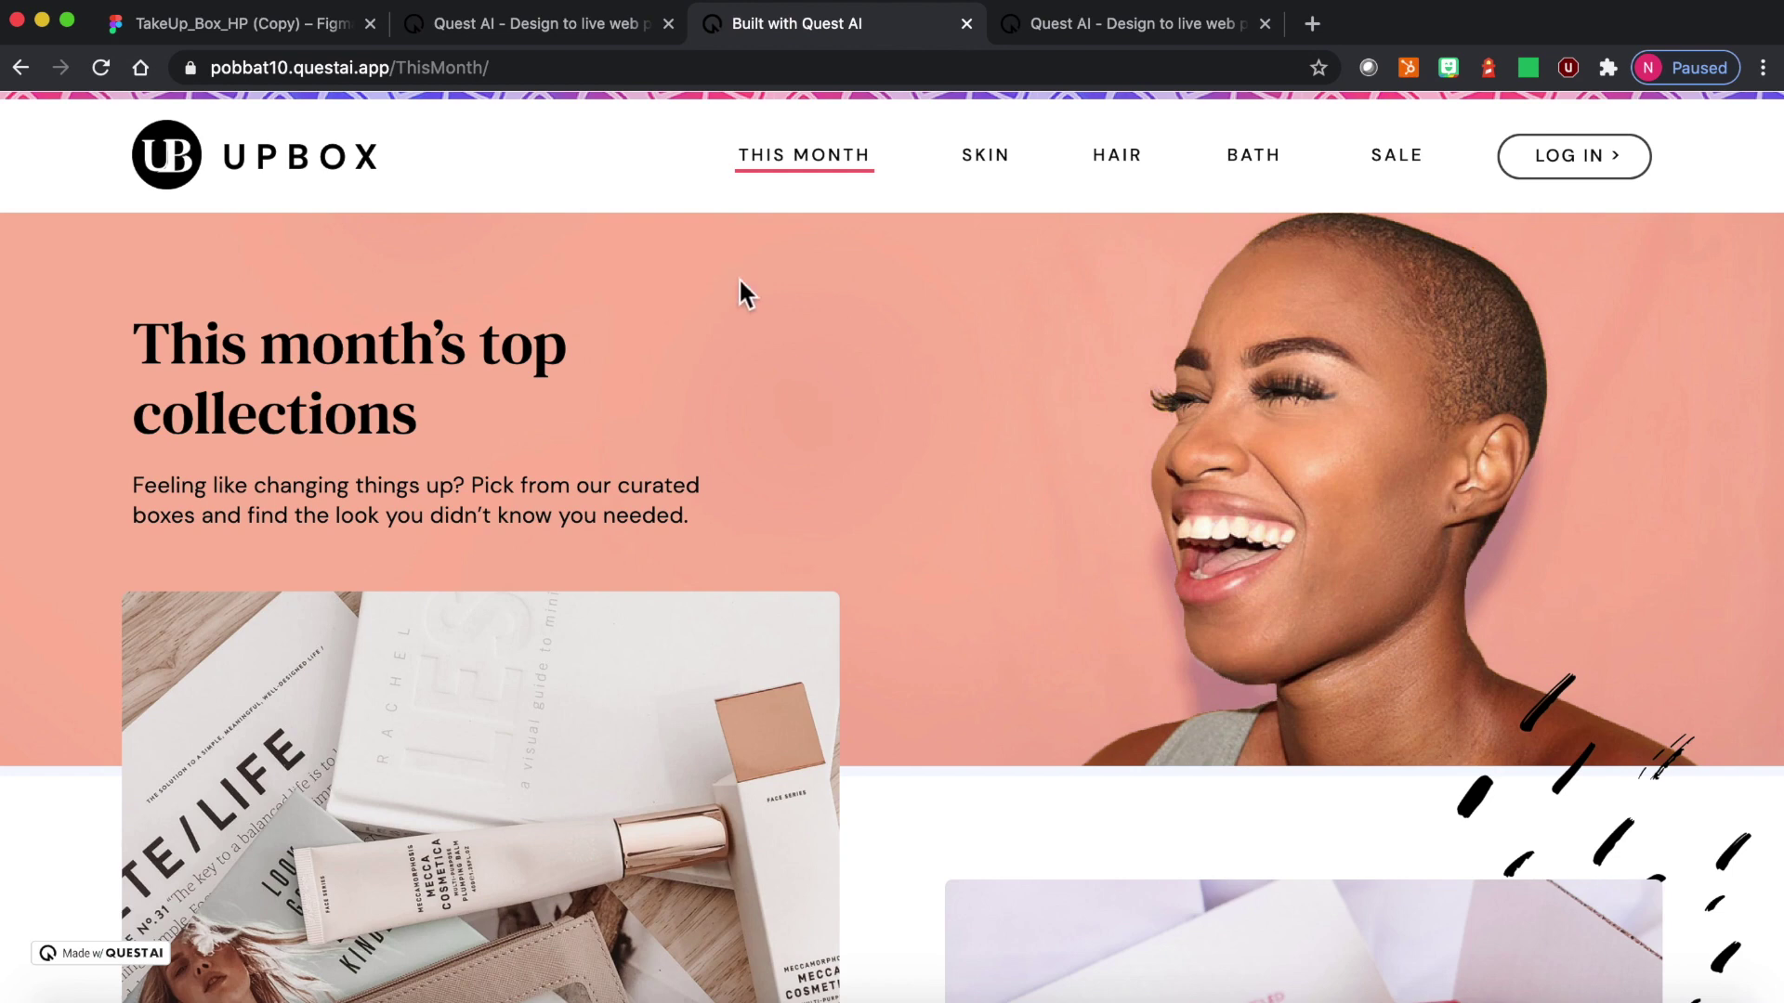
{"action": "left_click", "coordinate": [532, 26]}
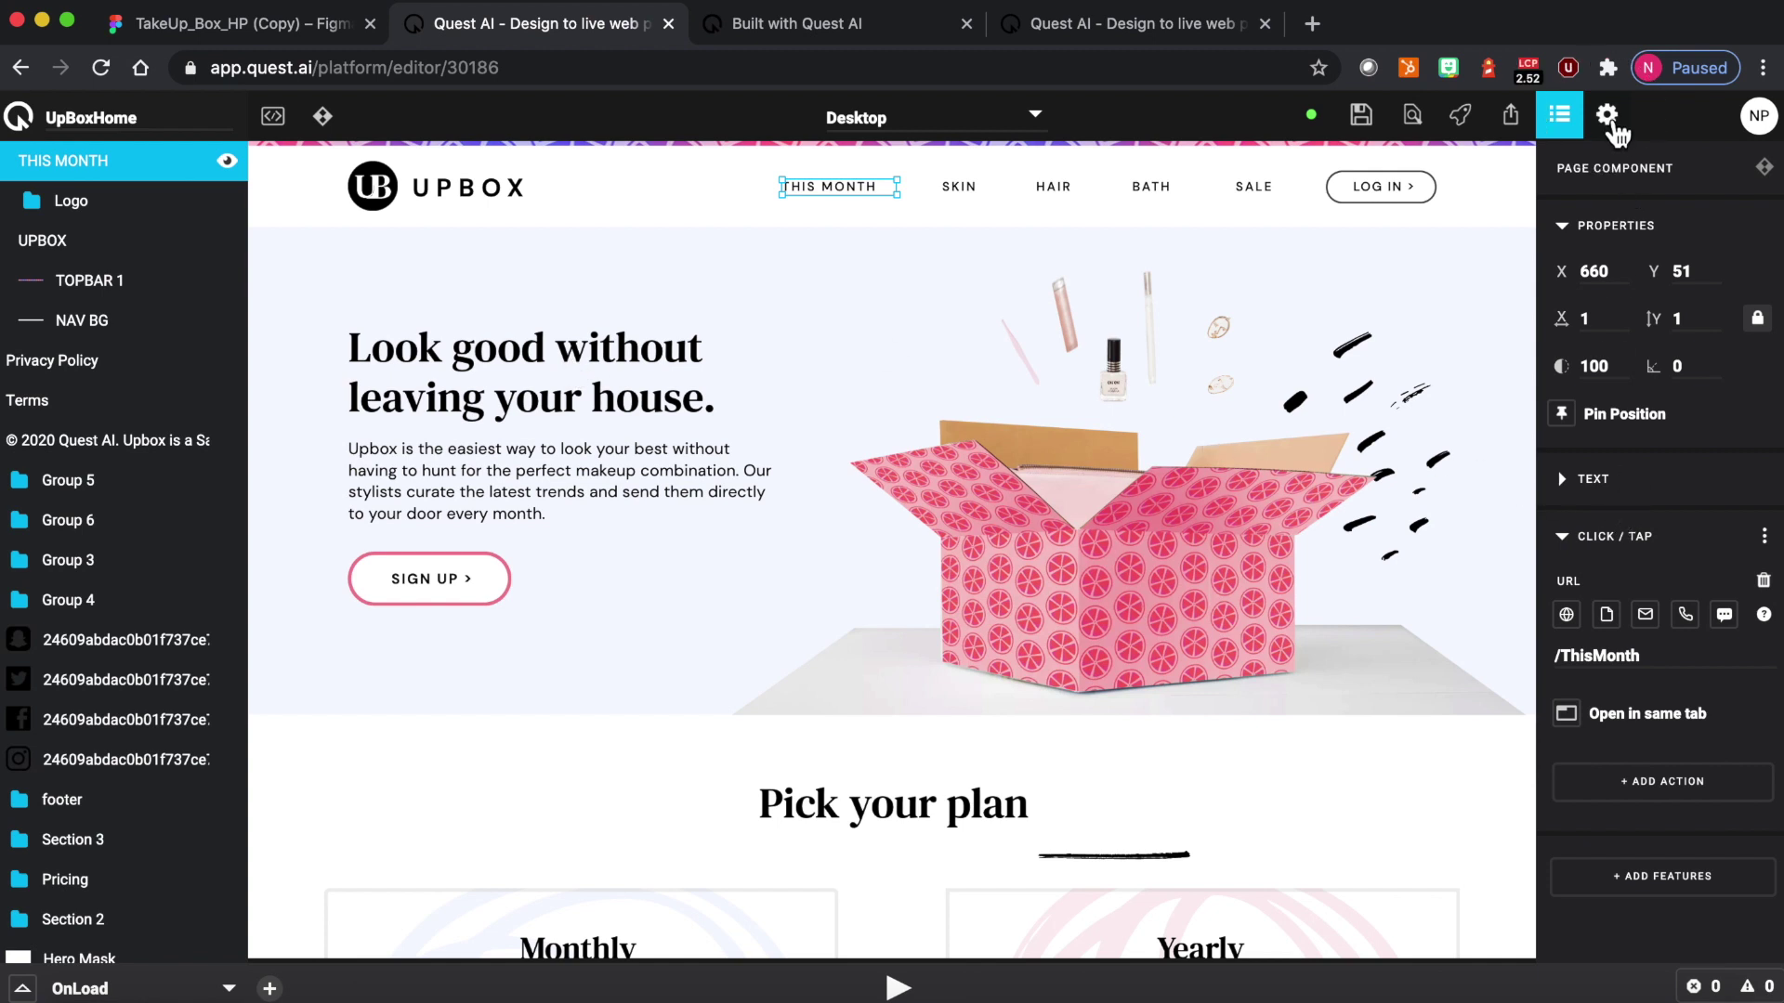
{"action": "left_click", "coordinate": [1607, 115]}
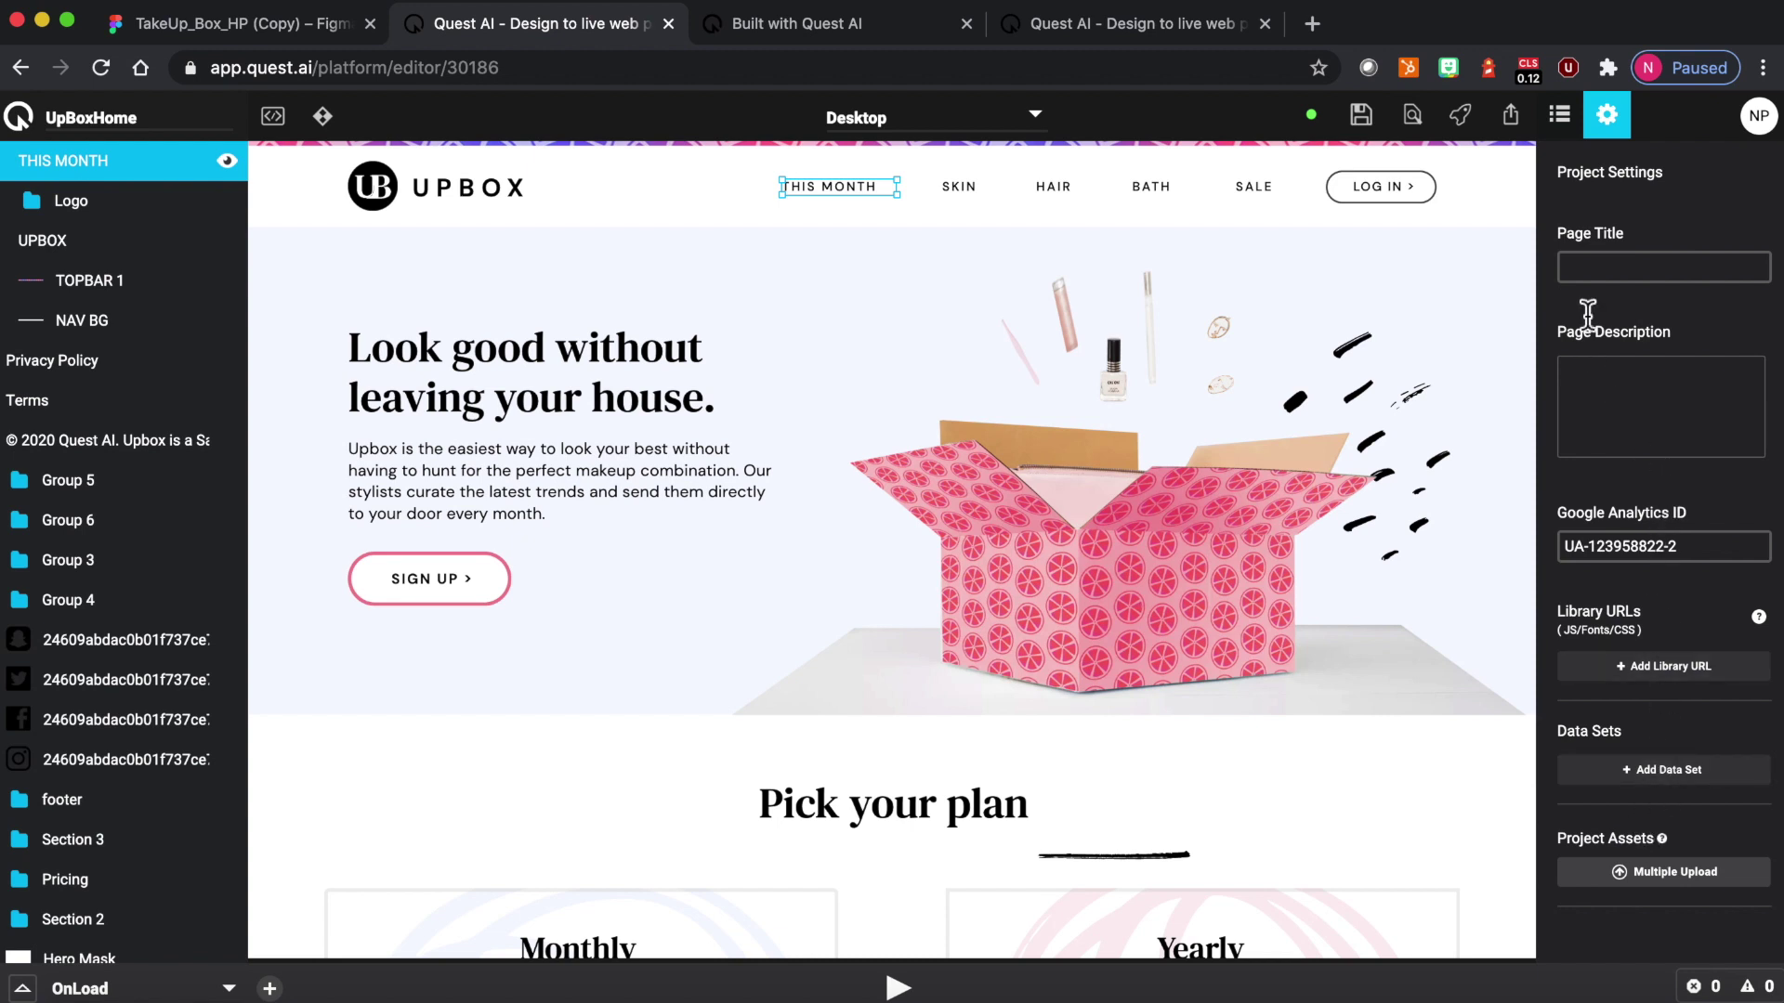
{"action": "left_click", "coordinate": [1564, 127]}
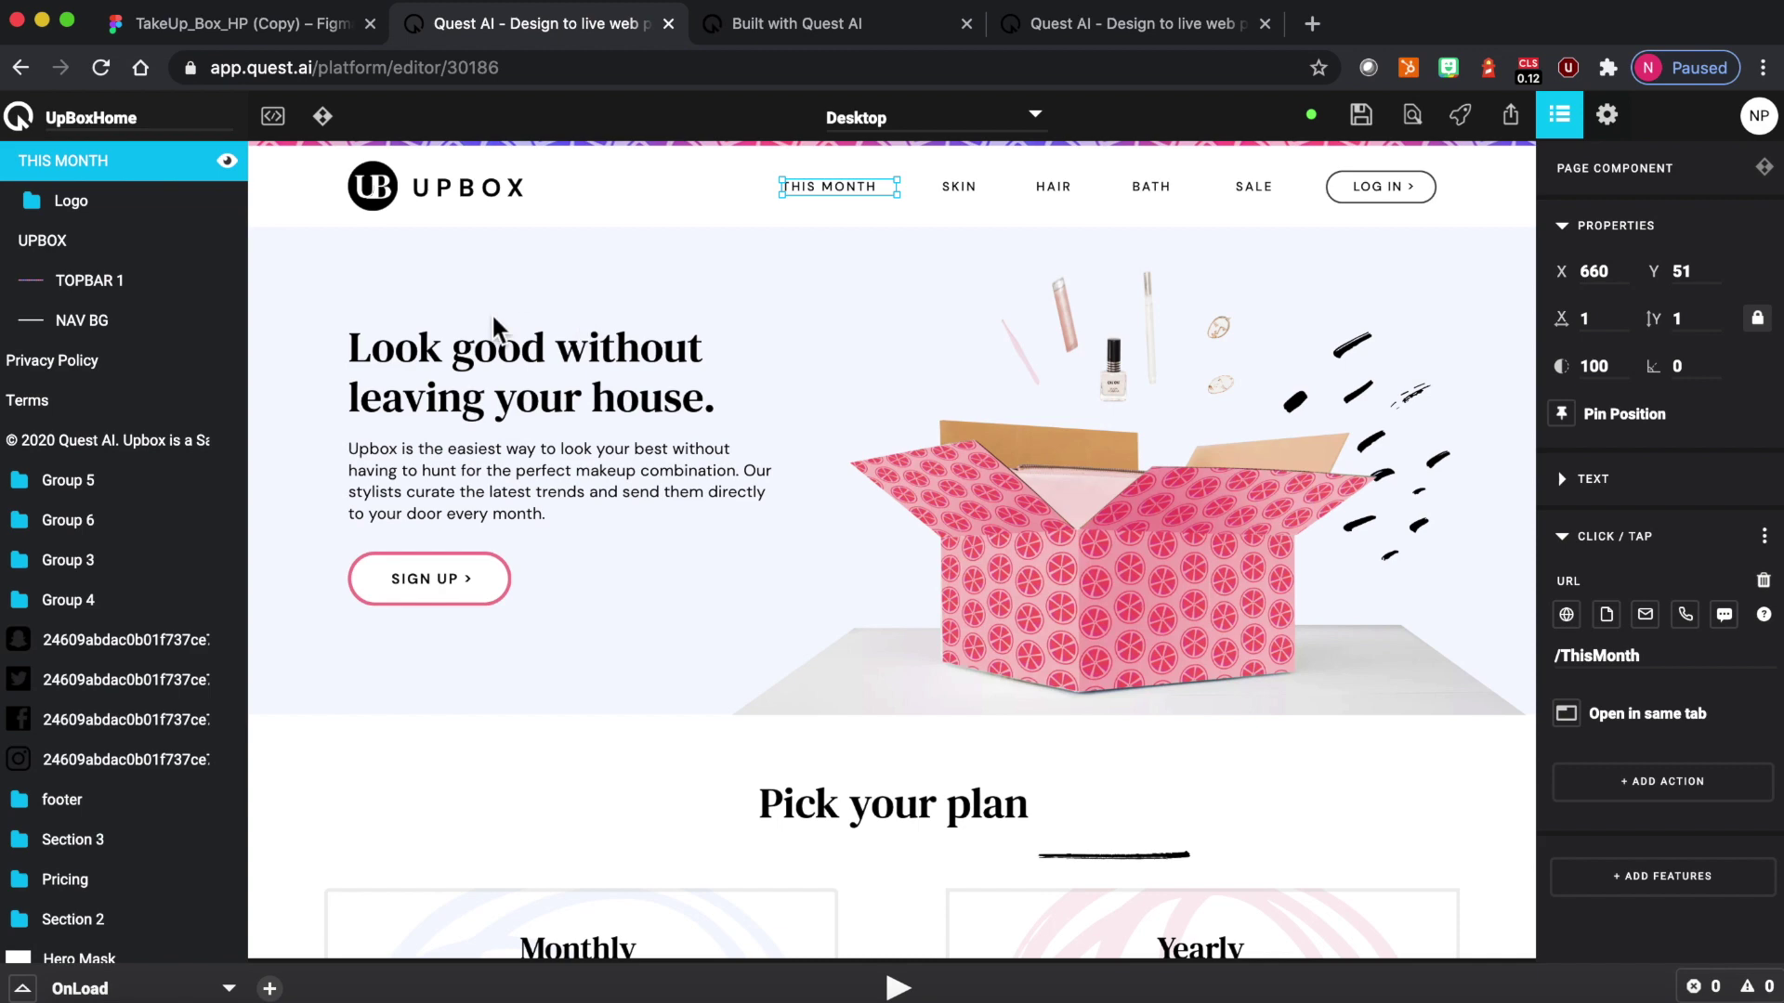
{"action": "left_click", "coordinate": [274, 117]}
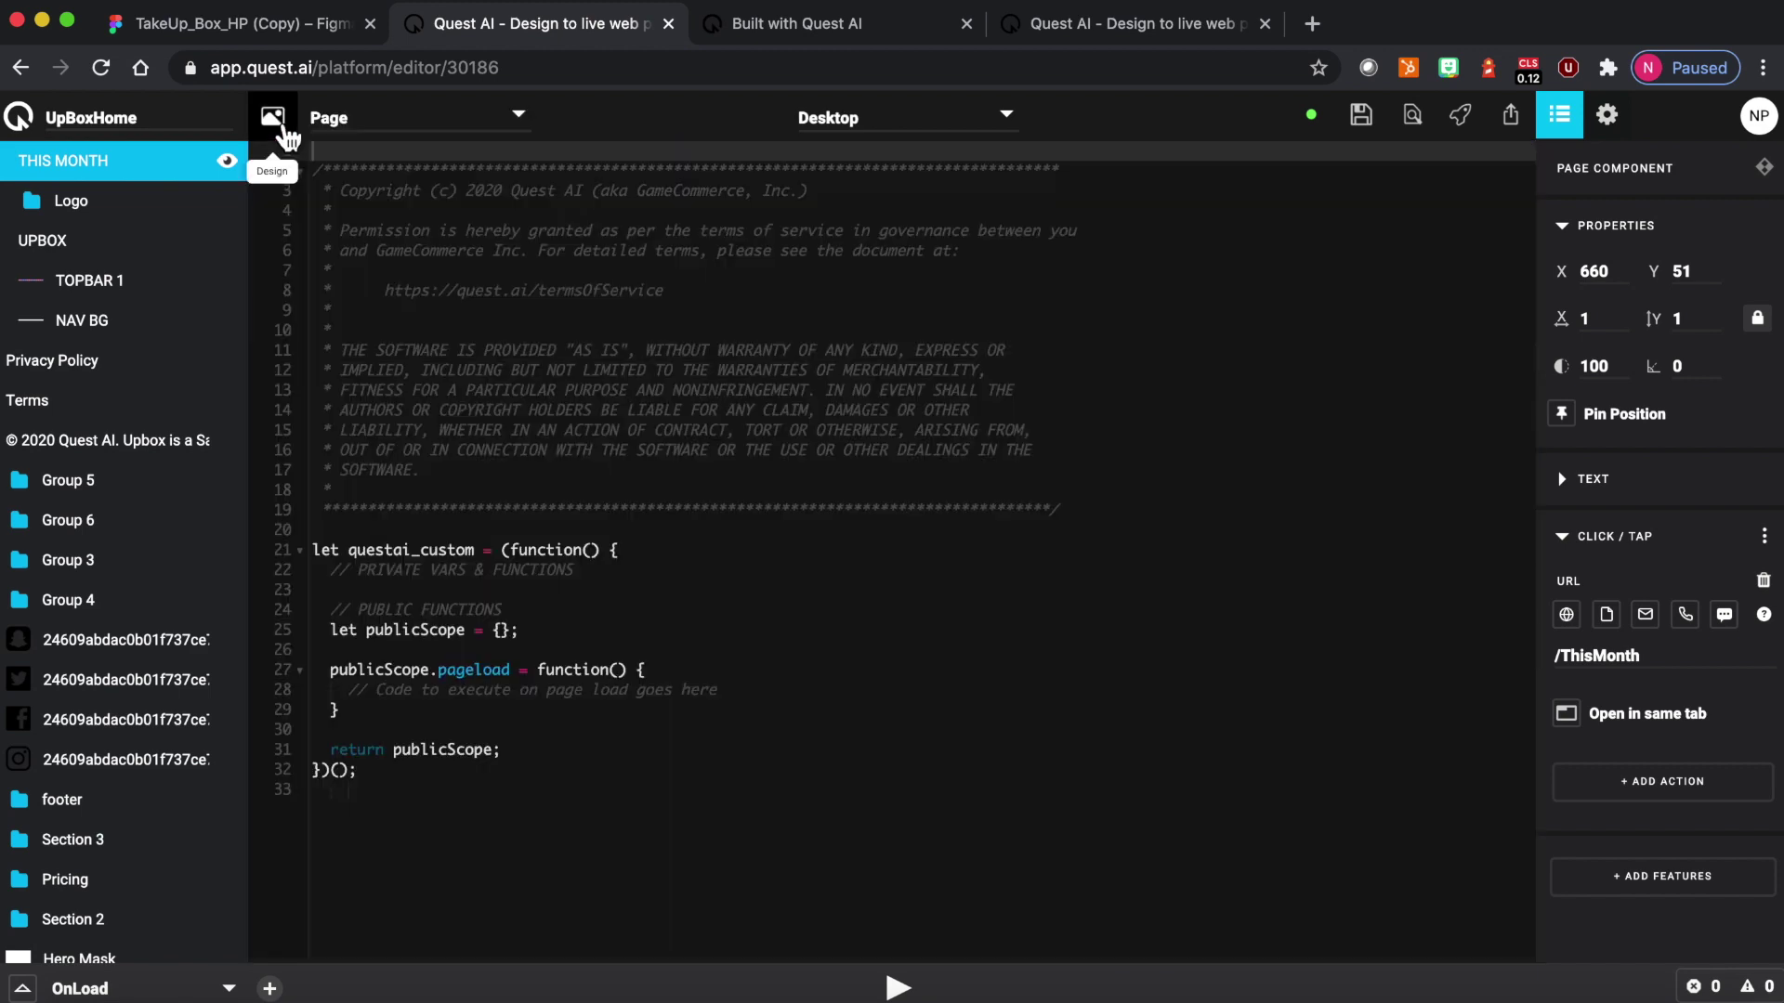
{"action": "left_click", "coordinate": [285, 136]}
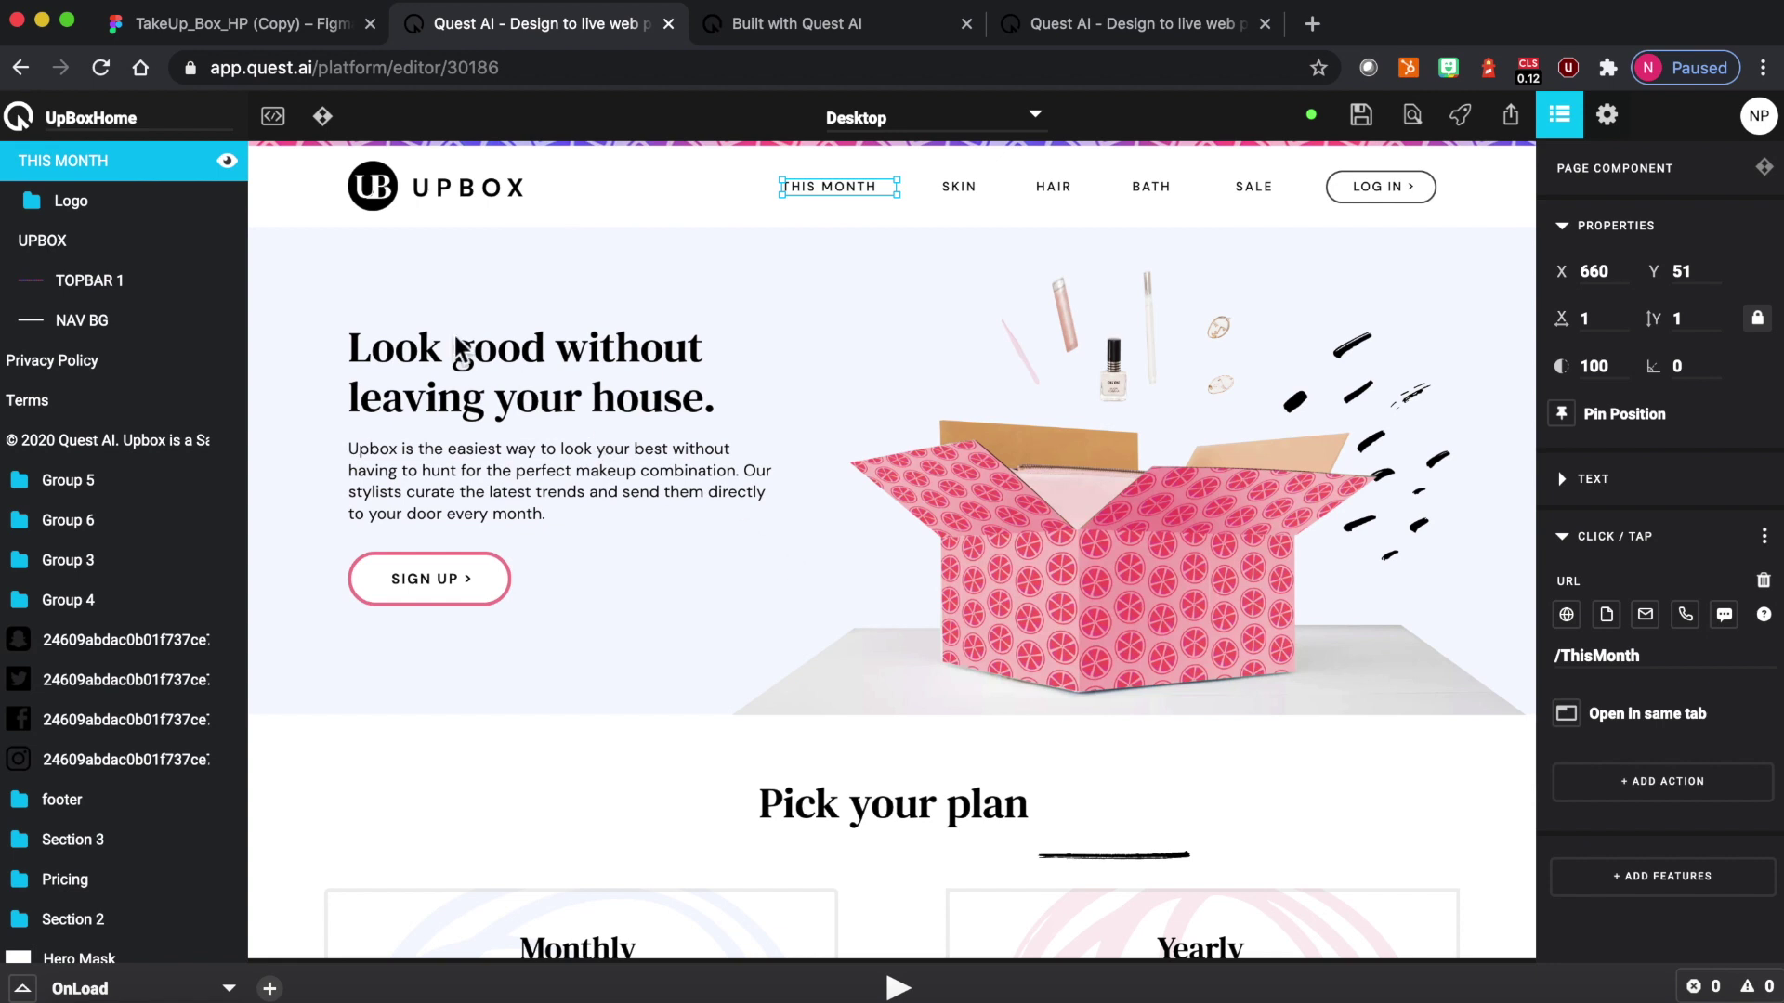
Step: Browse My Projects and My Sites from the Quest menu, then switch to the Figma tab
{"action": "left_click", "coordinate": [17, 116]}
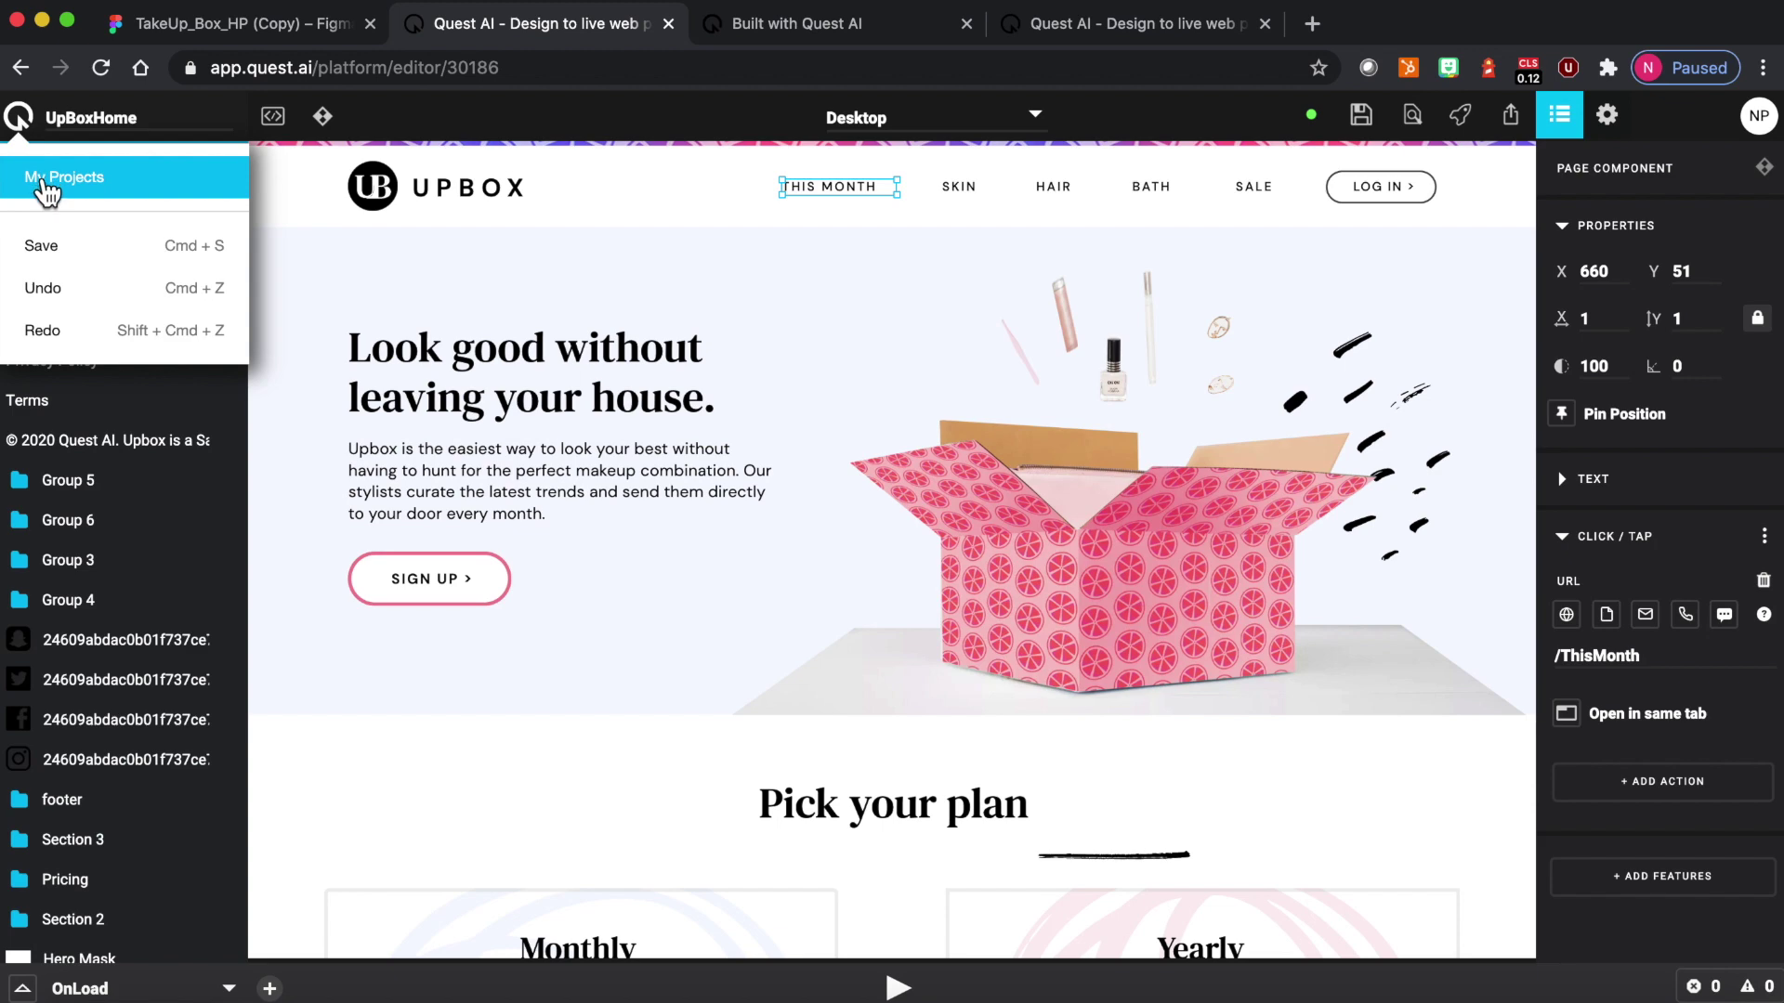
{"action": "left_click", "coordinate": [41, 185]}
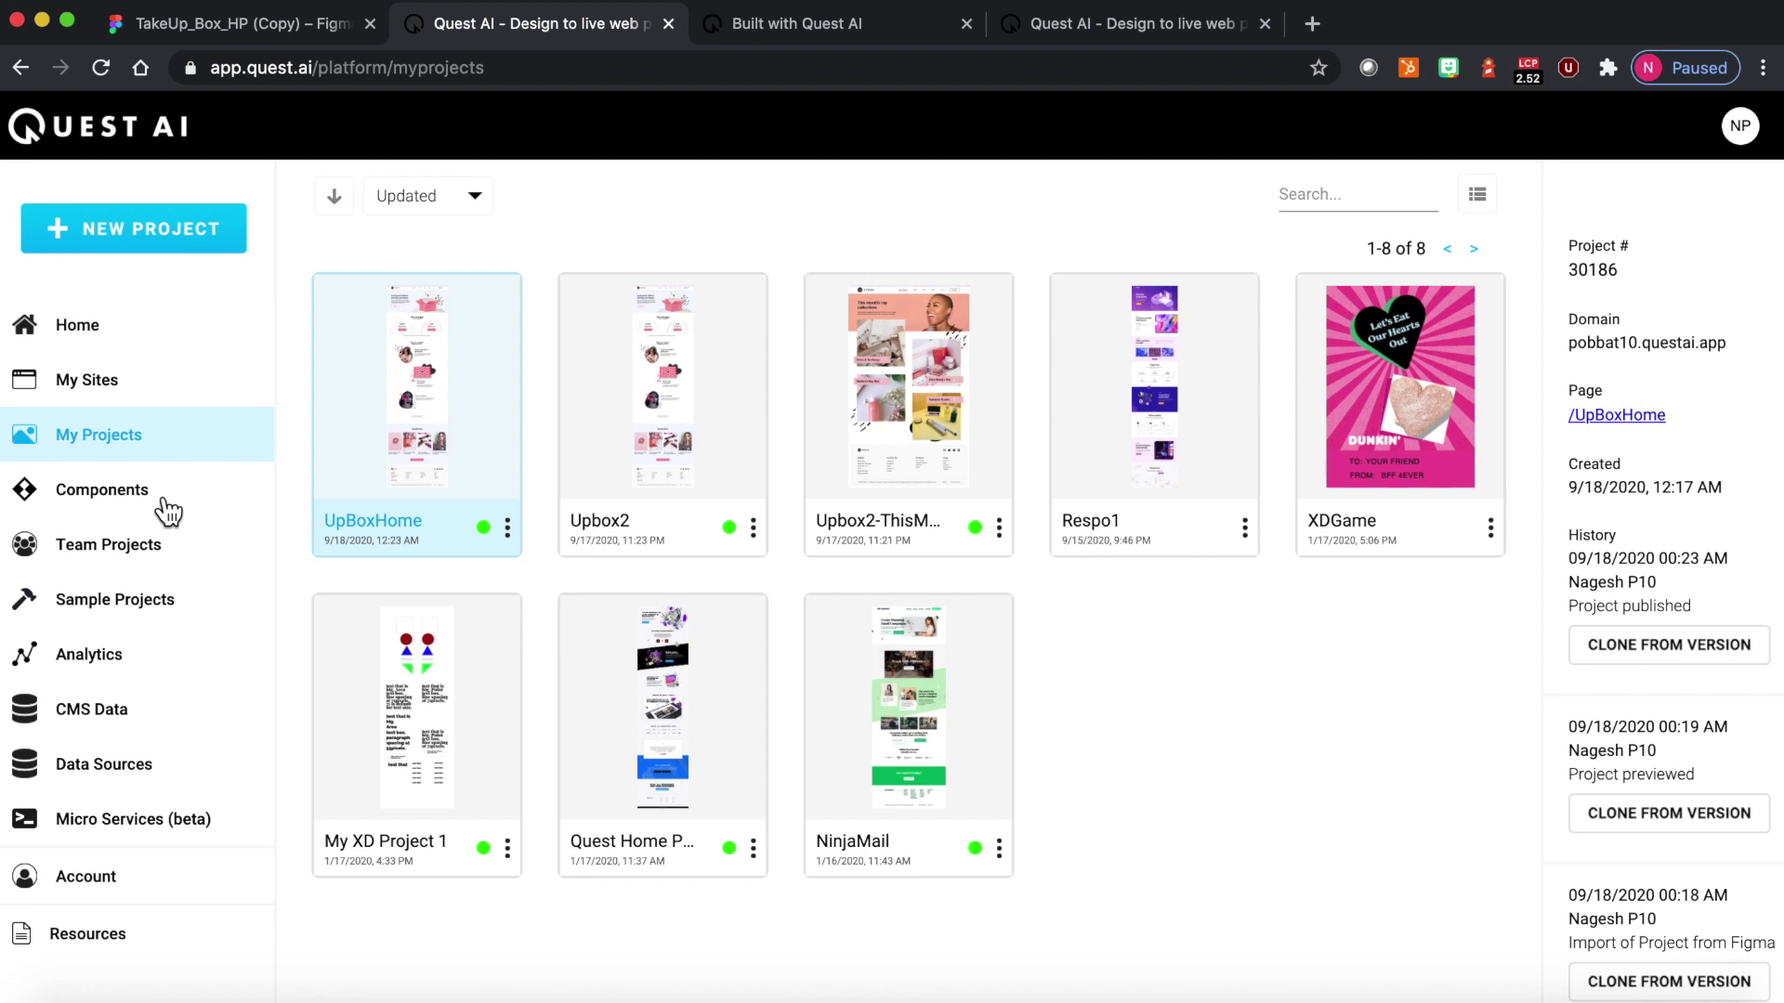
{"action": "left_click", "coordinate": [131, 386]}
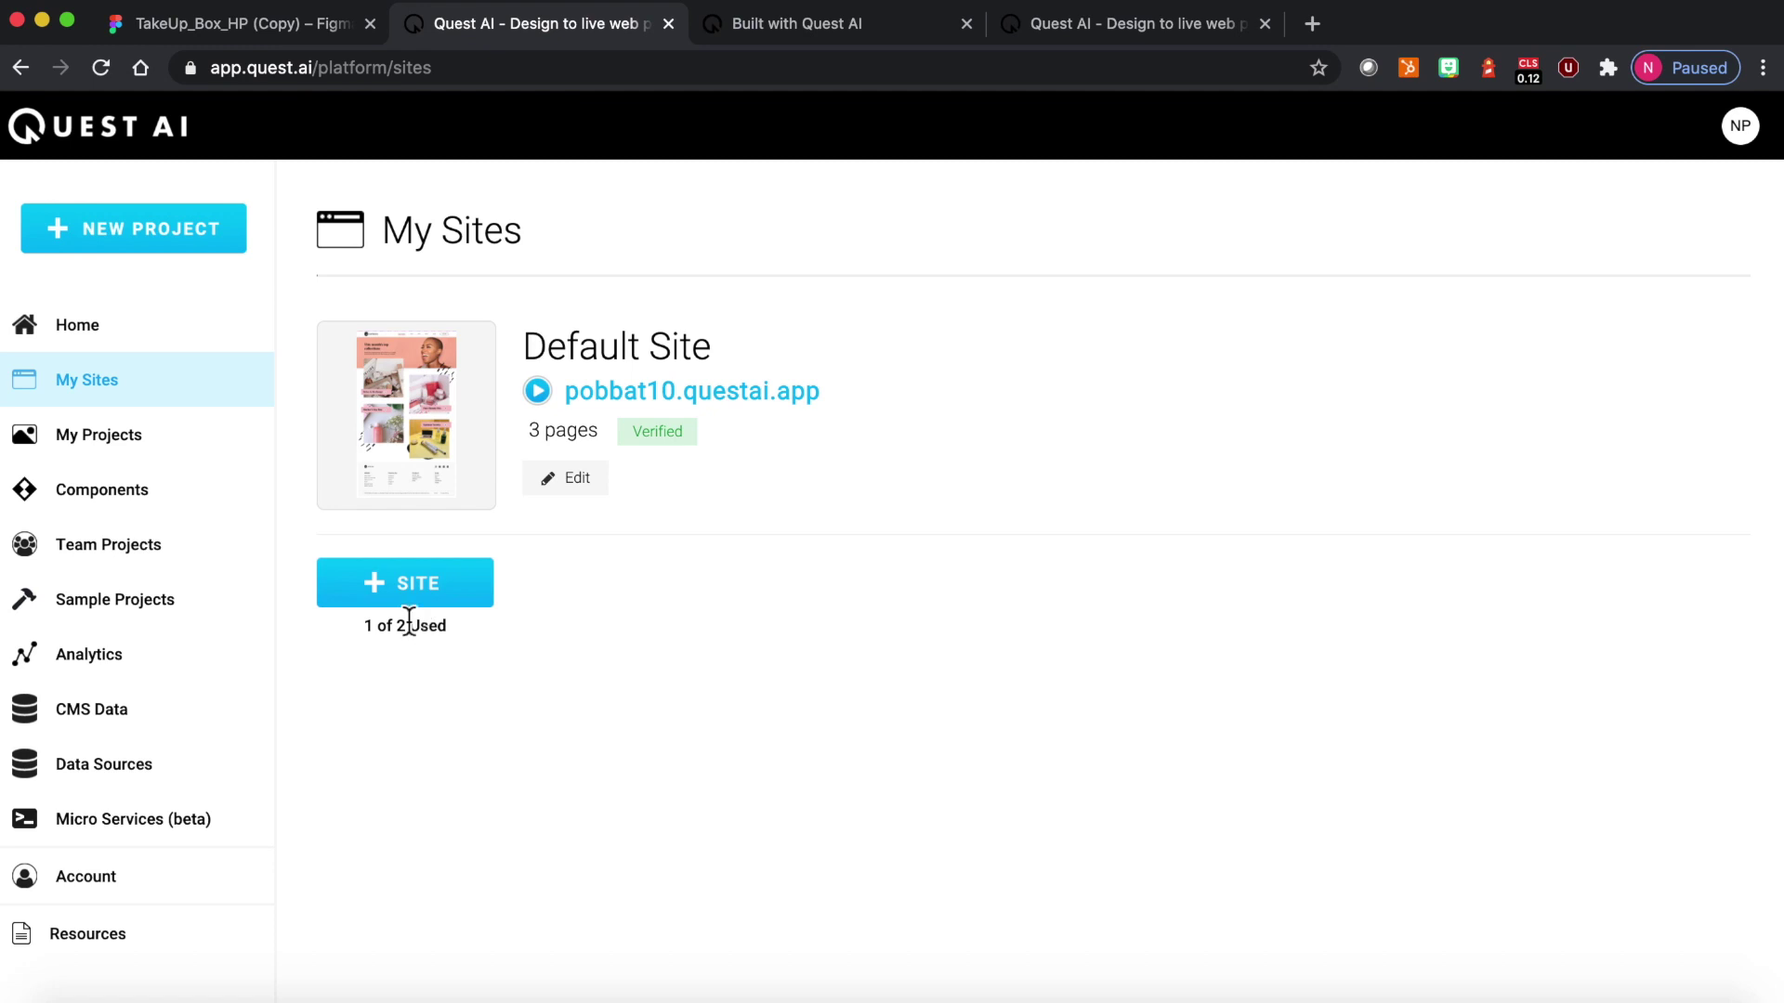
{"action": "left_click", "coordinate": [141, 439]}
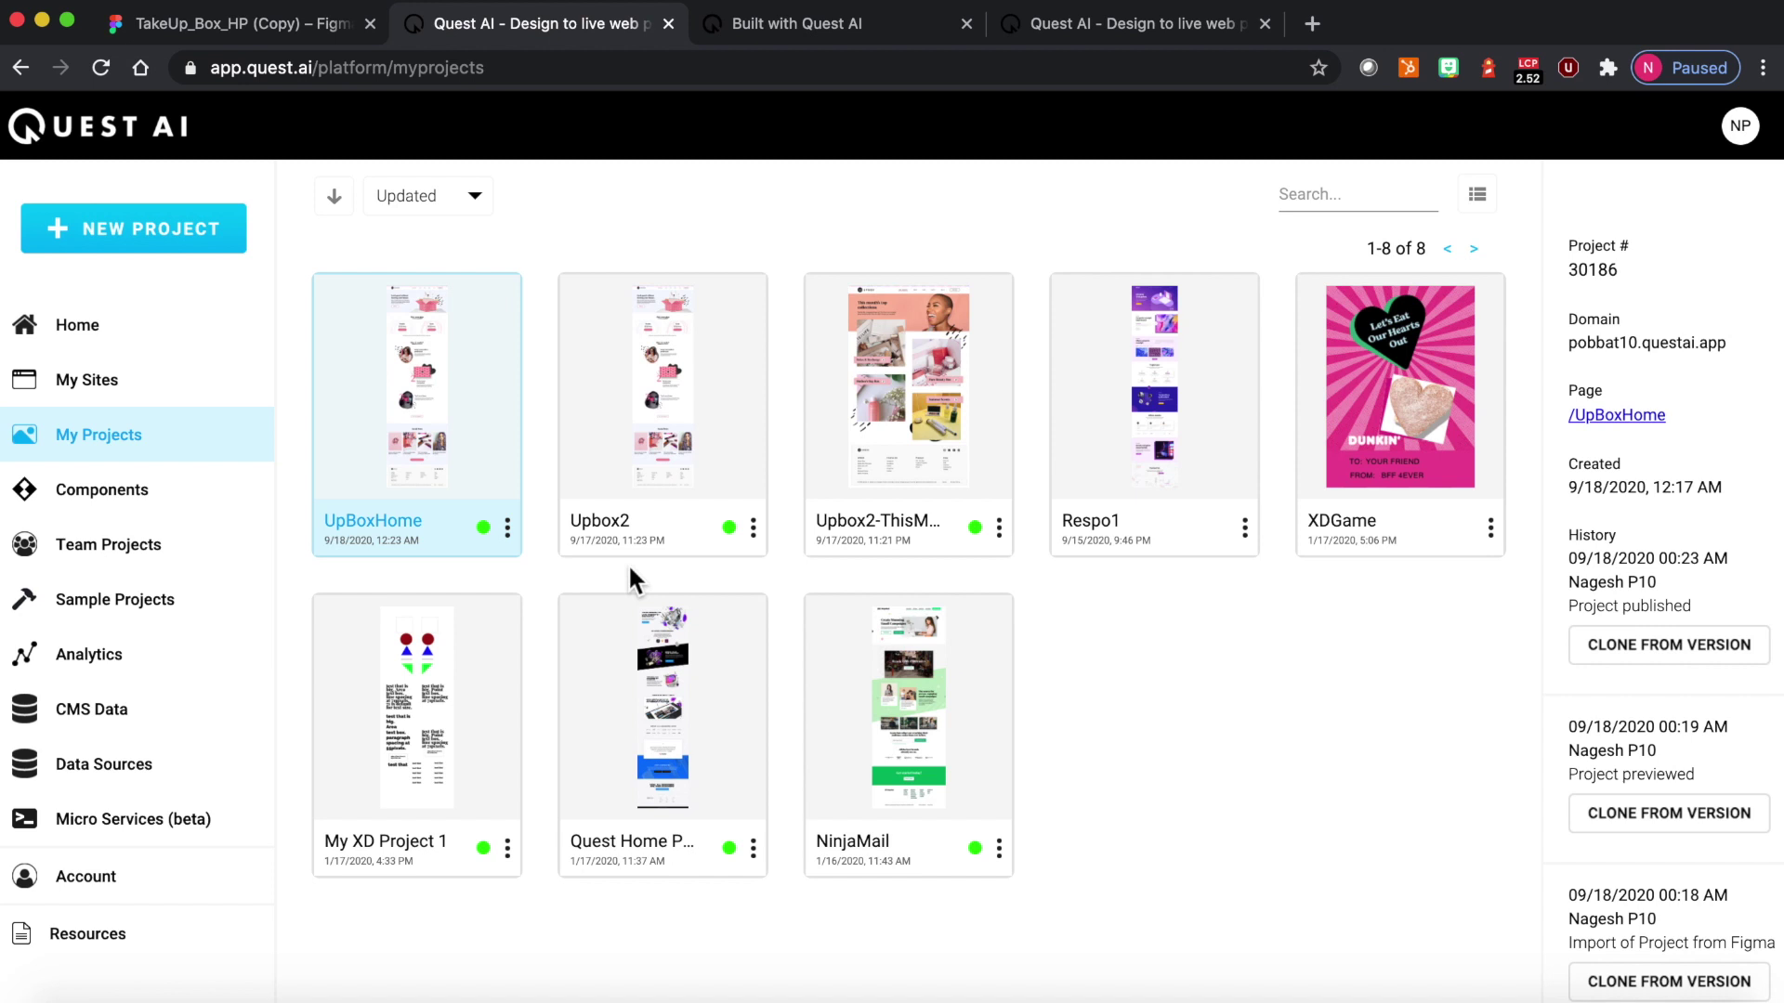
{"action": "left_click", "coordinate": [288, 24]}
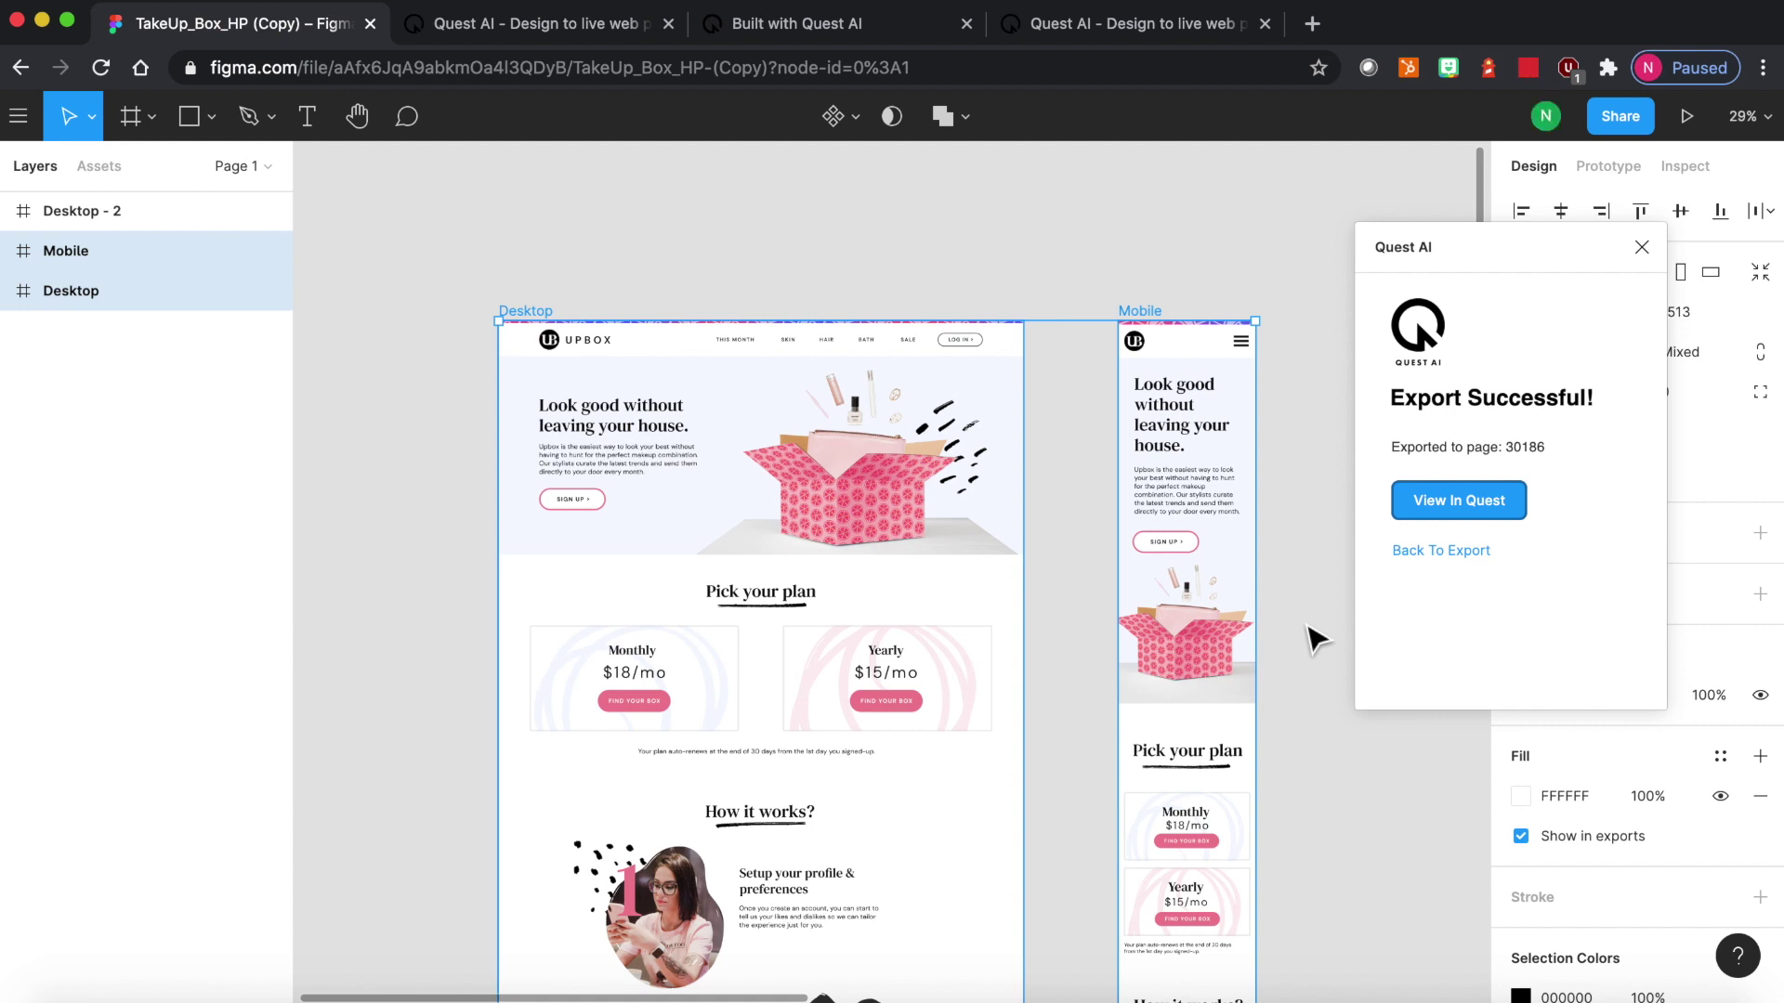
Step: Return the Quest AI plugin to its export form with UpBoxHome kept as the target project
{"action": "left_click", "coordinate": [1459, 553]}
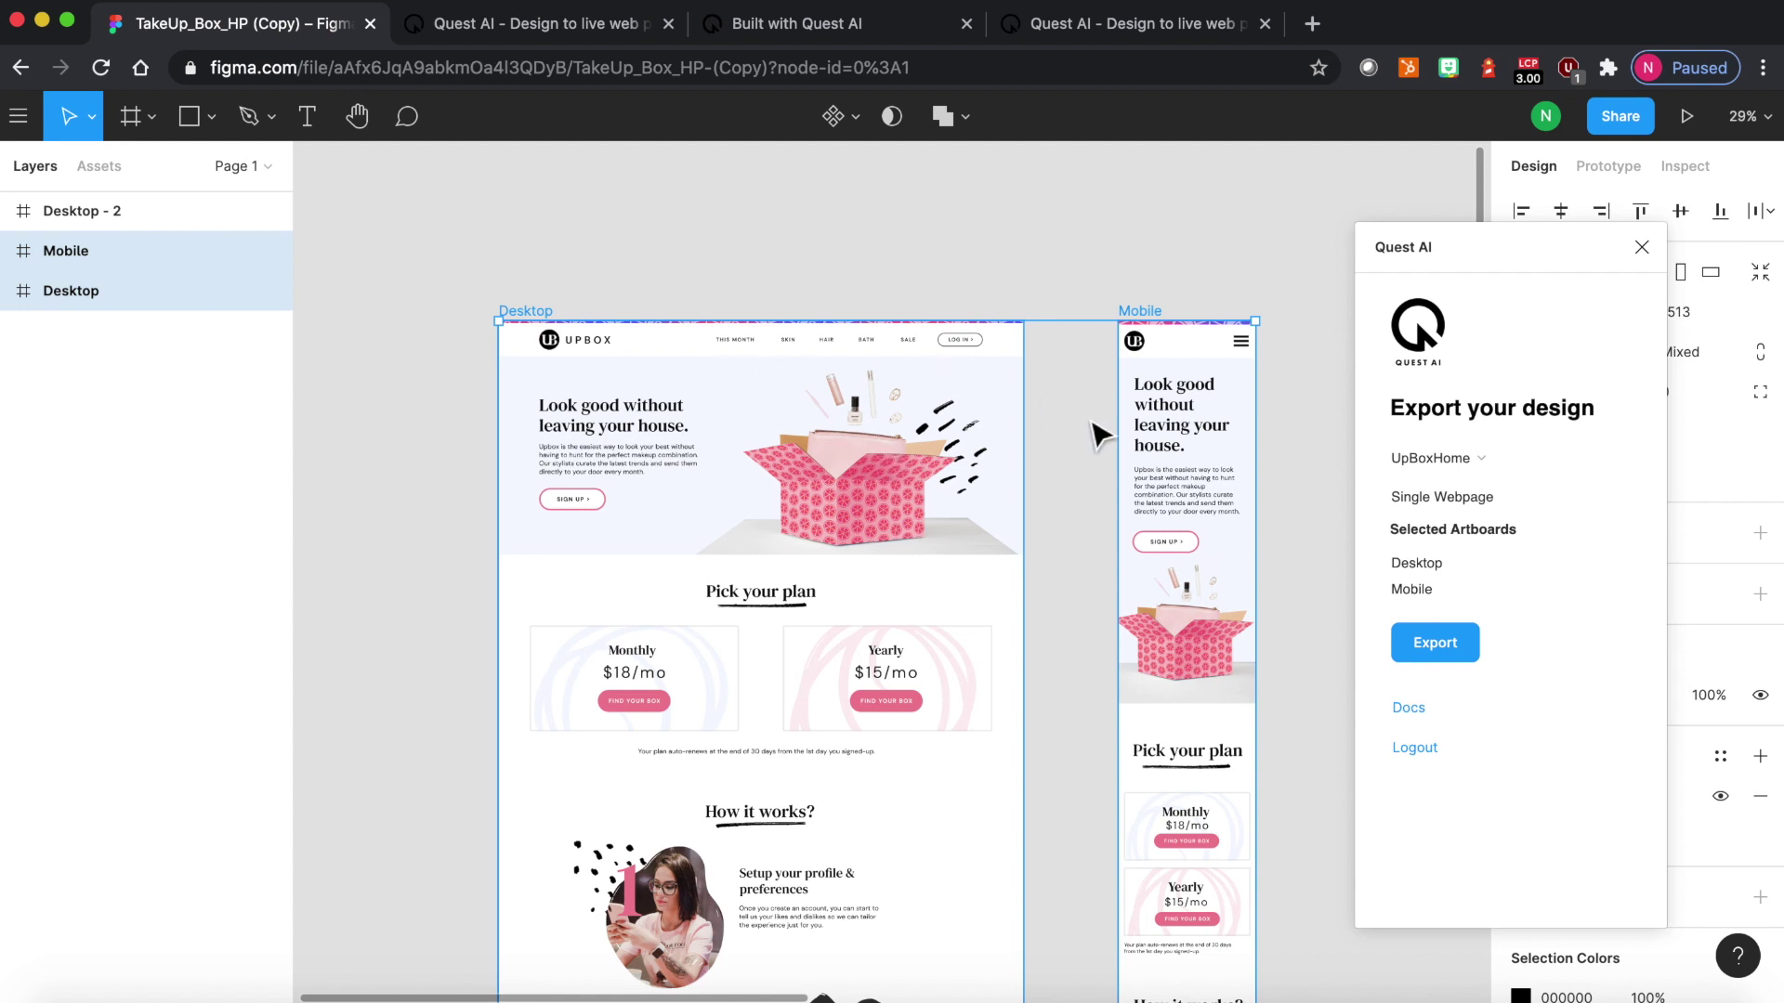
{"action": "left_click", "coordinate": [1491, 458]}
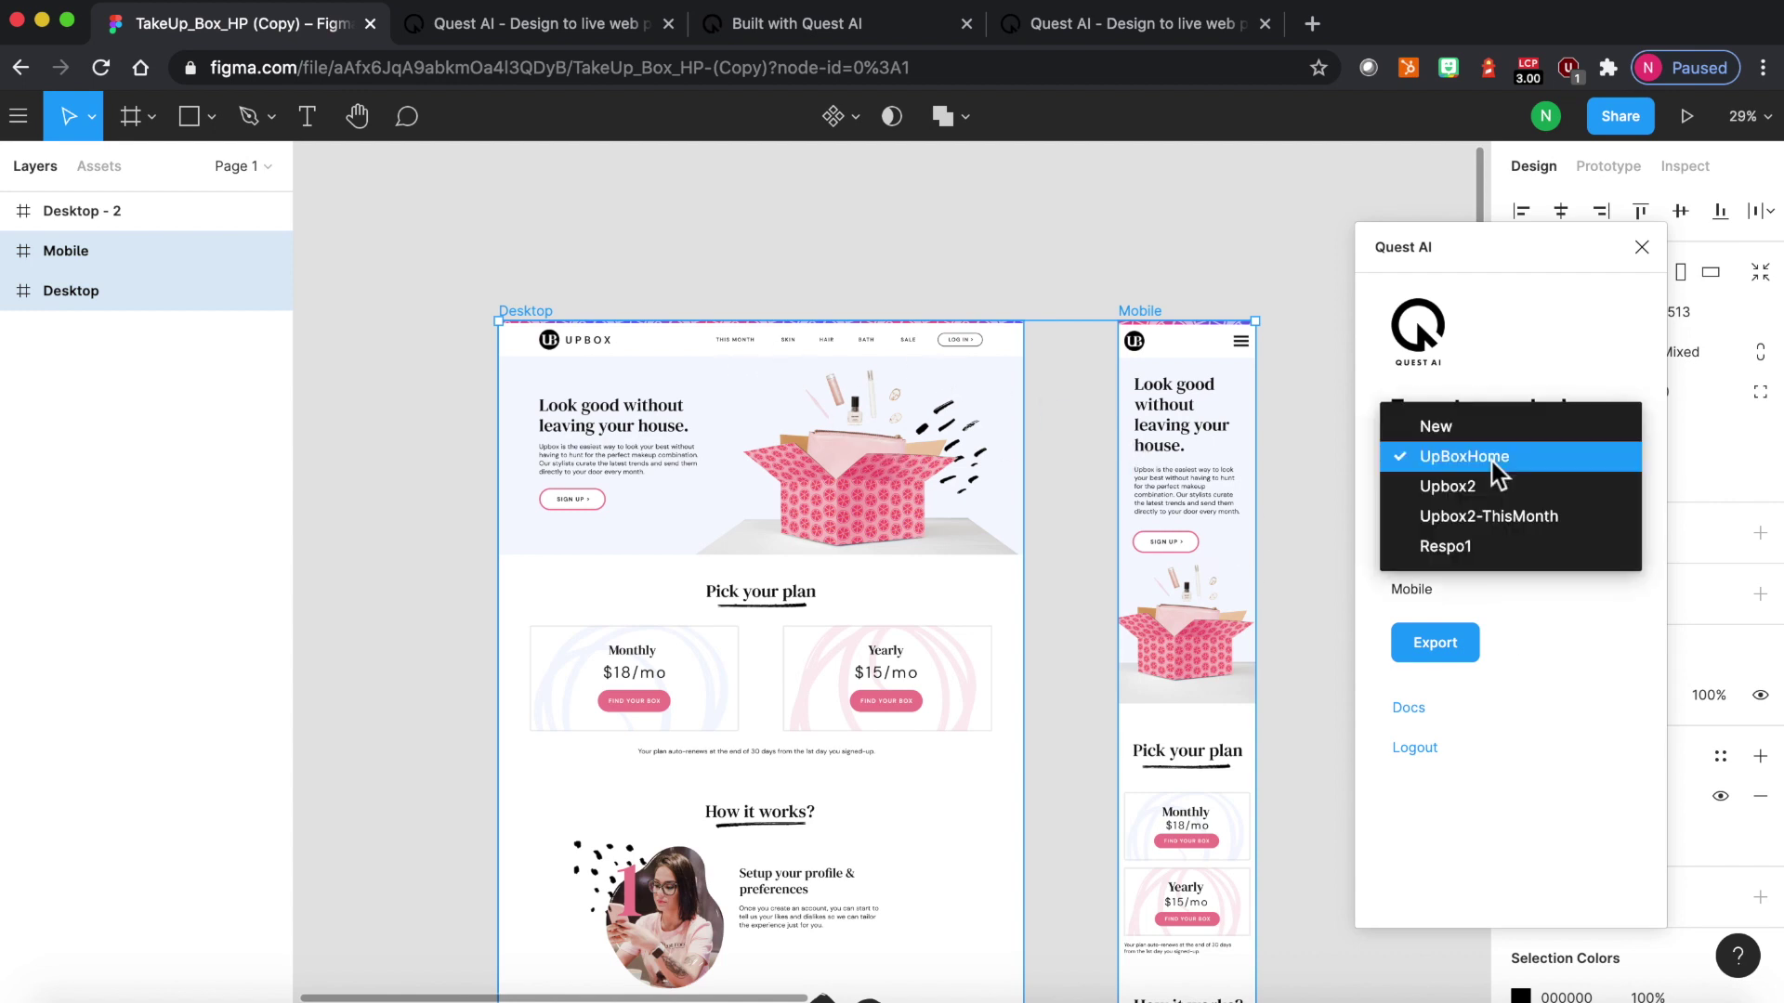
{"action": "left_click", "coordinate": [1492, 461]}
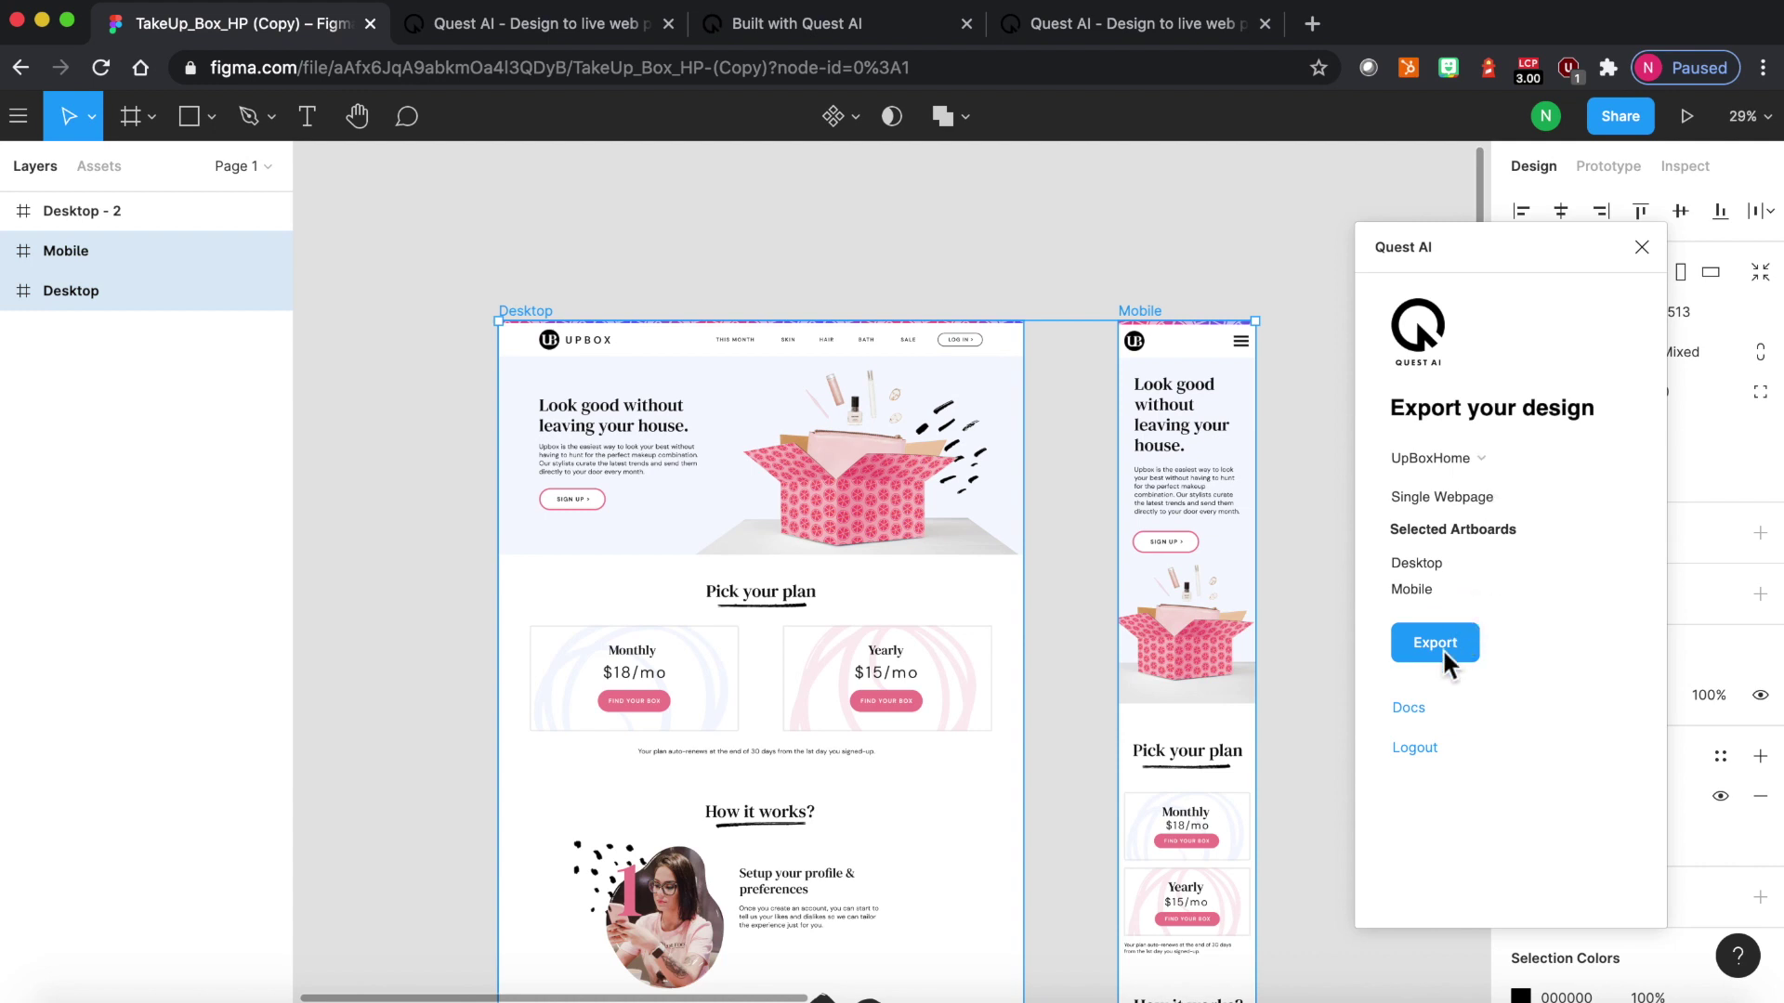